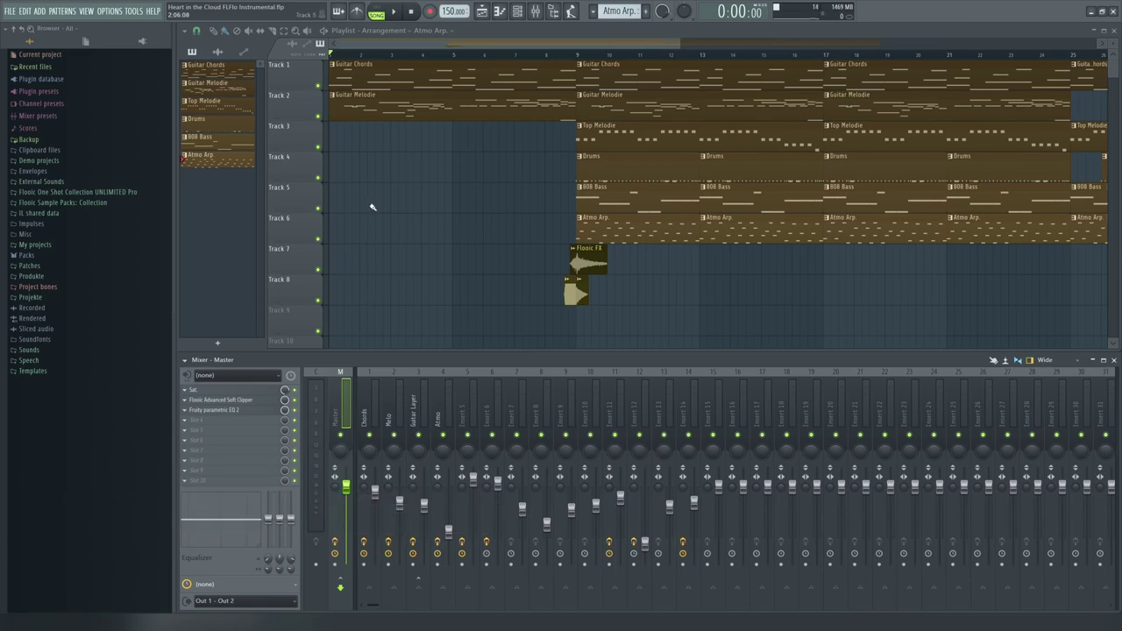
# - Show the channel rack and move it over the playlist so all instrument channels can be seen
pyautogui.scroll(-1, 401, 195)
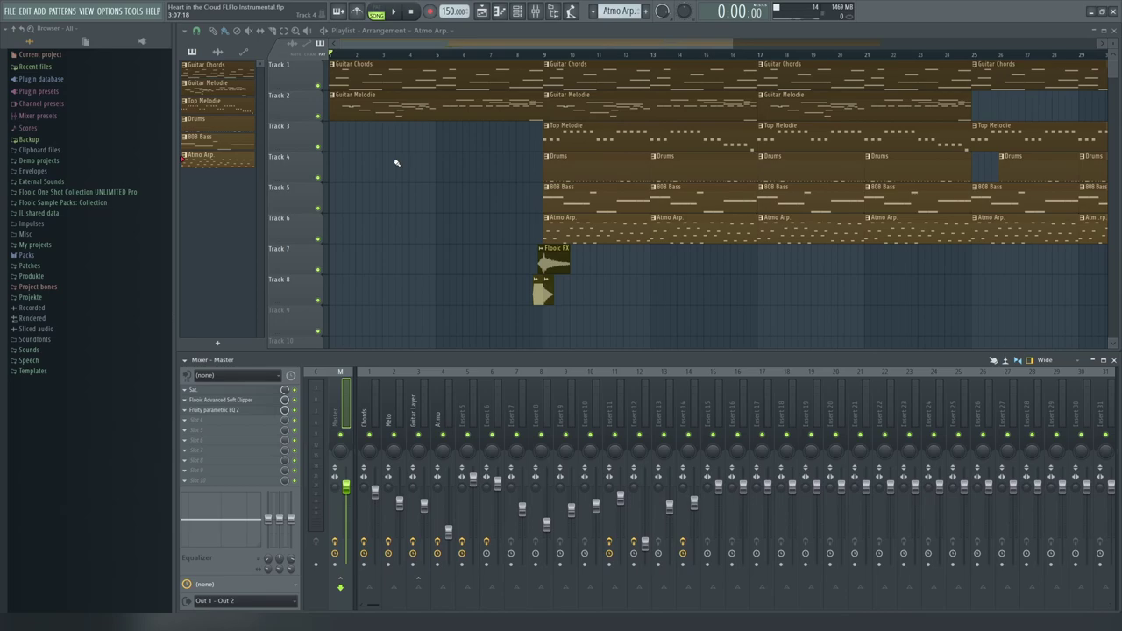
pyautogui.click(517, 10)
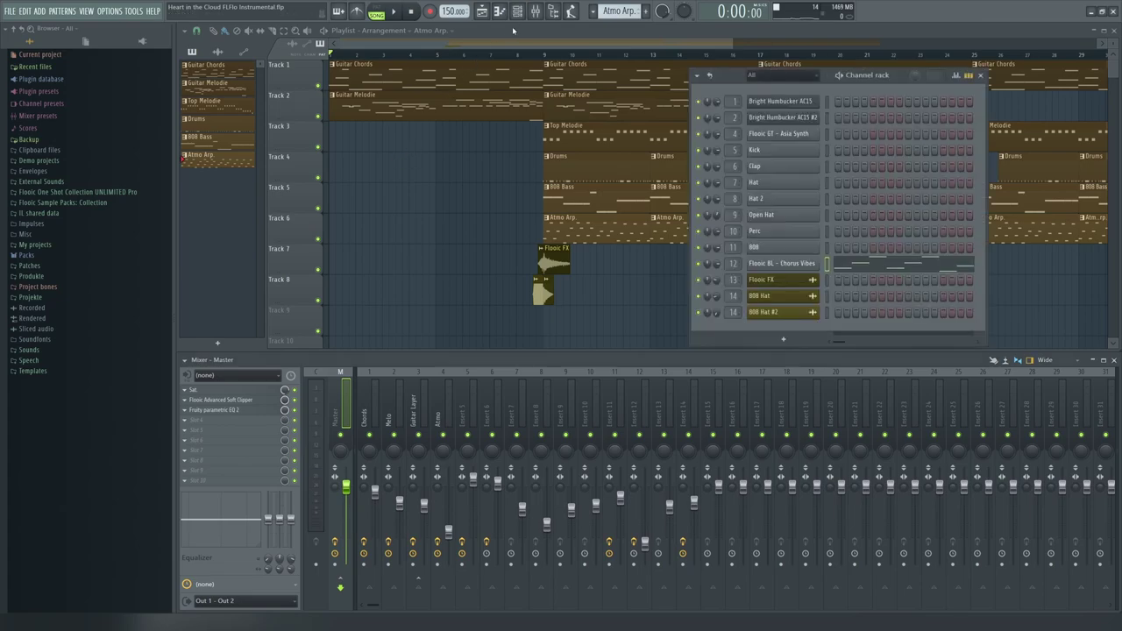
pyautogui.moveTo(723, 91); pyautogui.dragTo(675, 158)
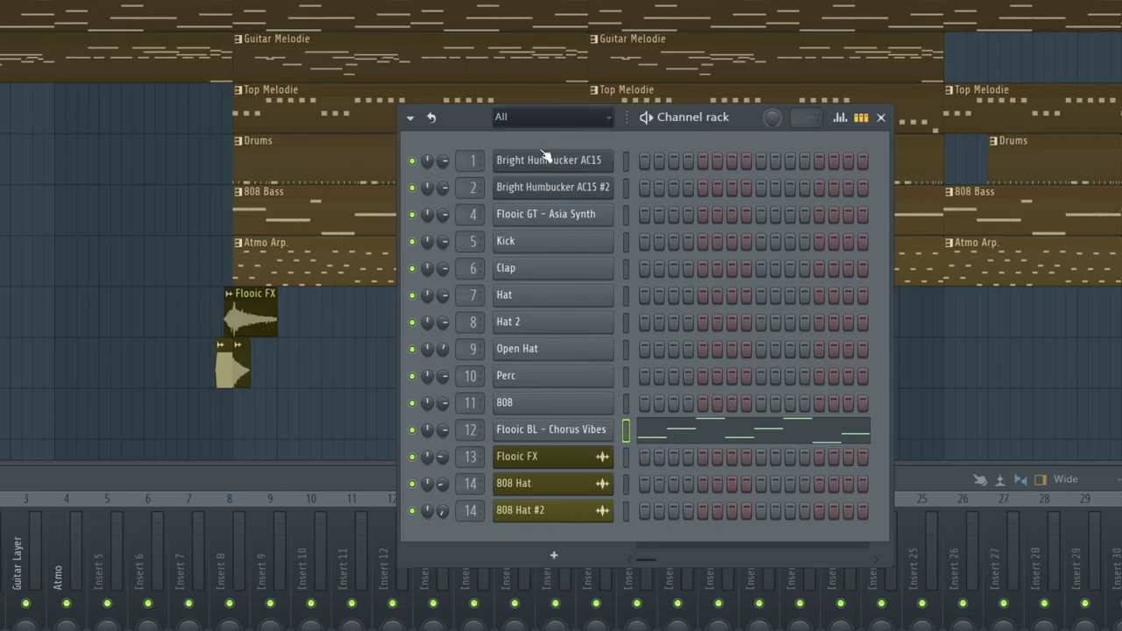
pyautogui.moveTo(516, 129); pyautogui.dragTo(622, 155)
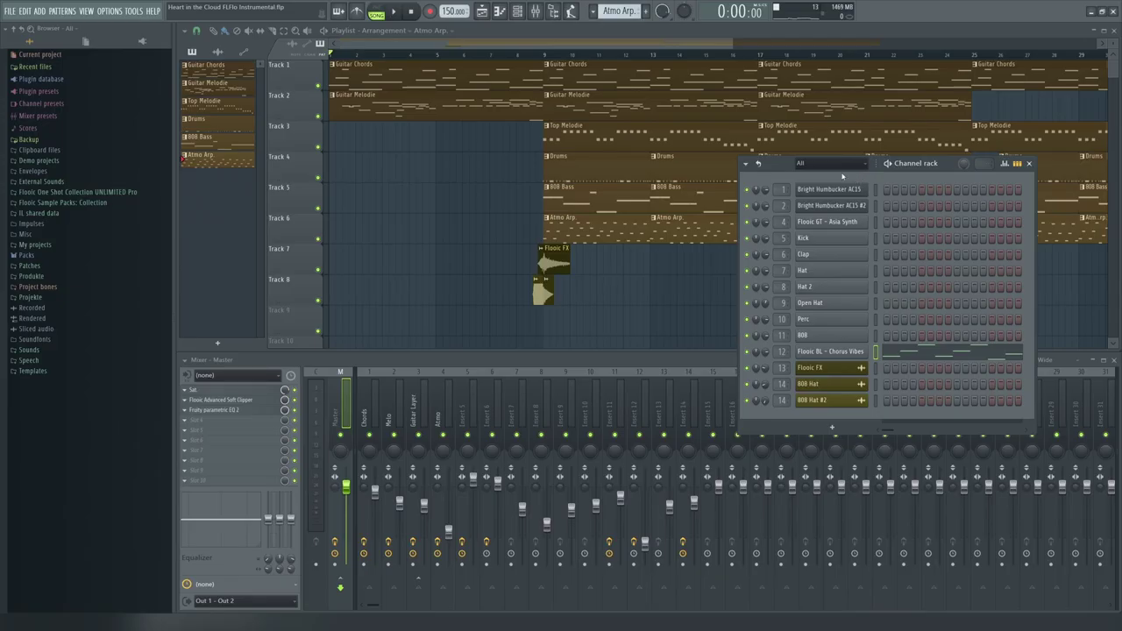
pyautogui.moveTo(874, 170); pyautogui.dragTo(766, 171)
# - Inspect the FLEX instrument of the Bright Humbucker AC15 channel, comparing its free packs with the installed Essential Guitars presets, and close it
pyautogui.click(760, 198)
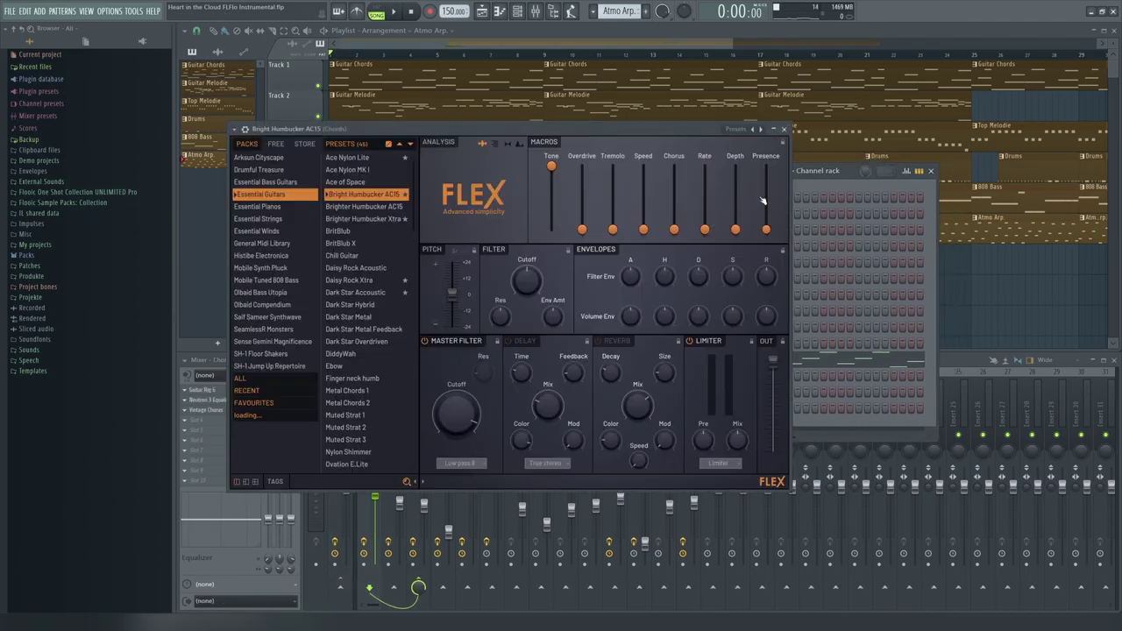
pyautogui.moveTo(597, 134); pyautogui.dragTo(673, 138)
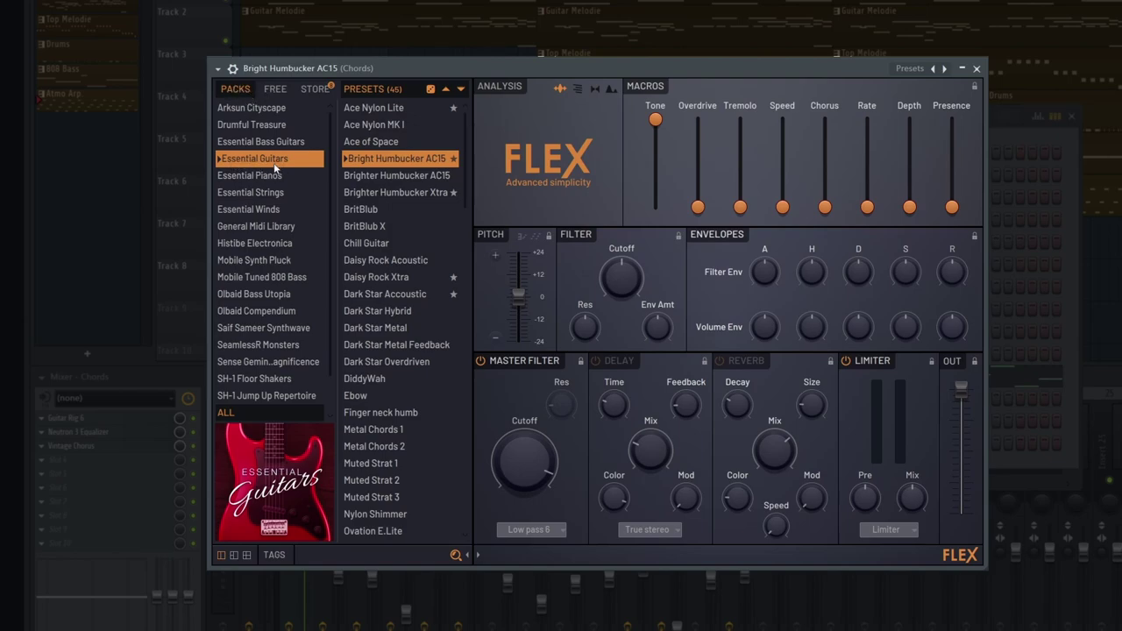
pyautogui.click(275, 91)
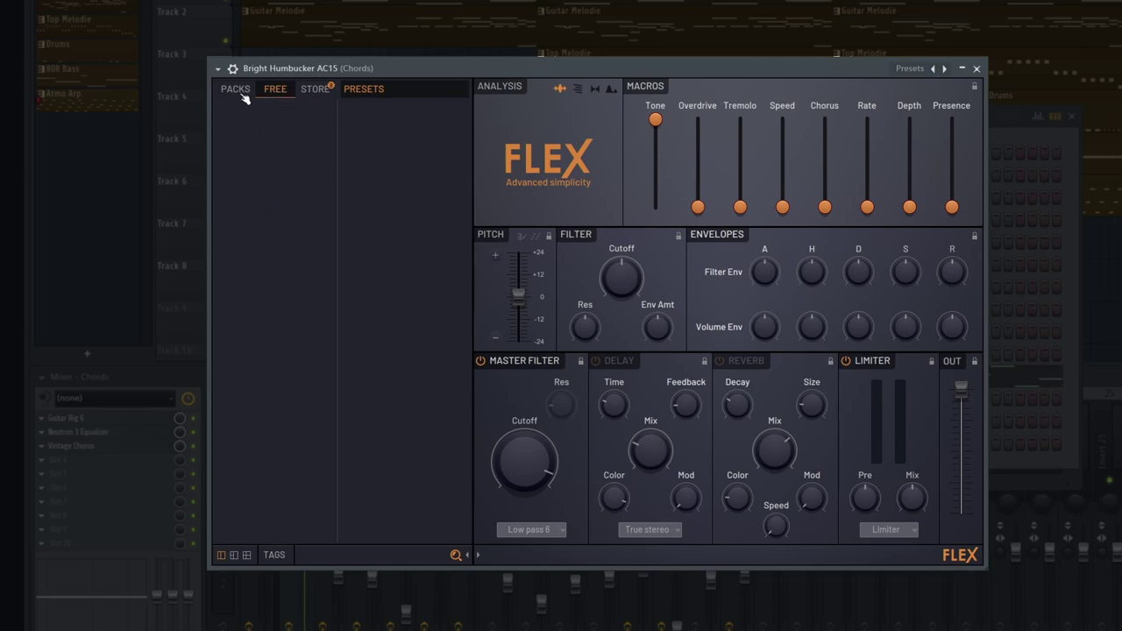
pyautogui.click(242, 94)
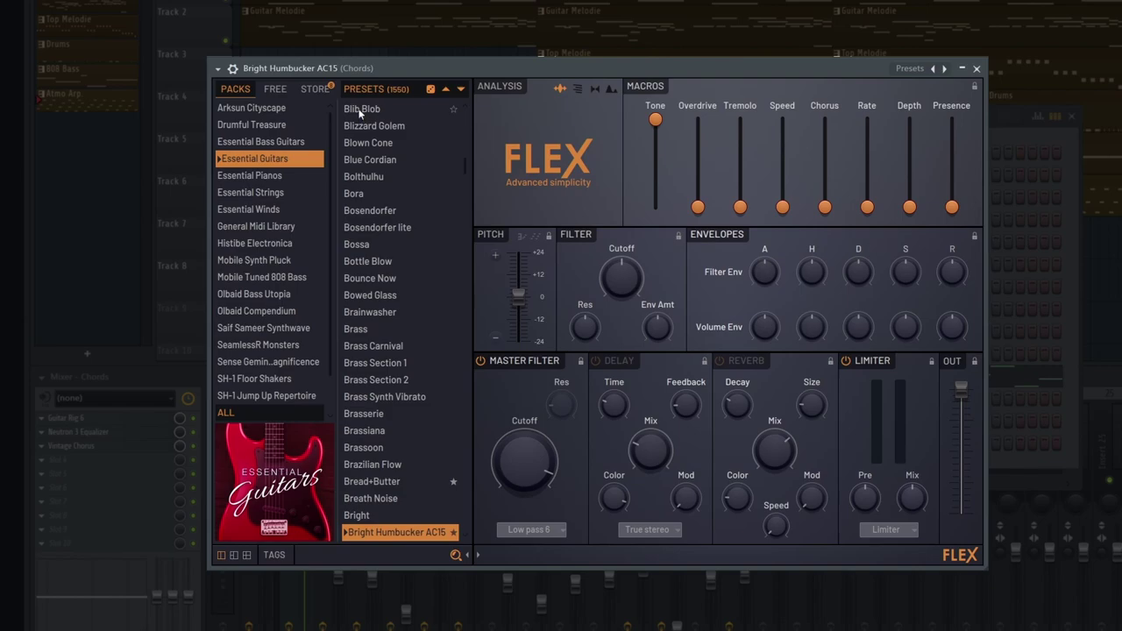
pyautogui.scroll(-3, 432, 392)
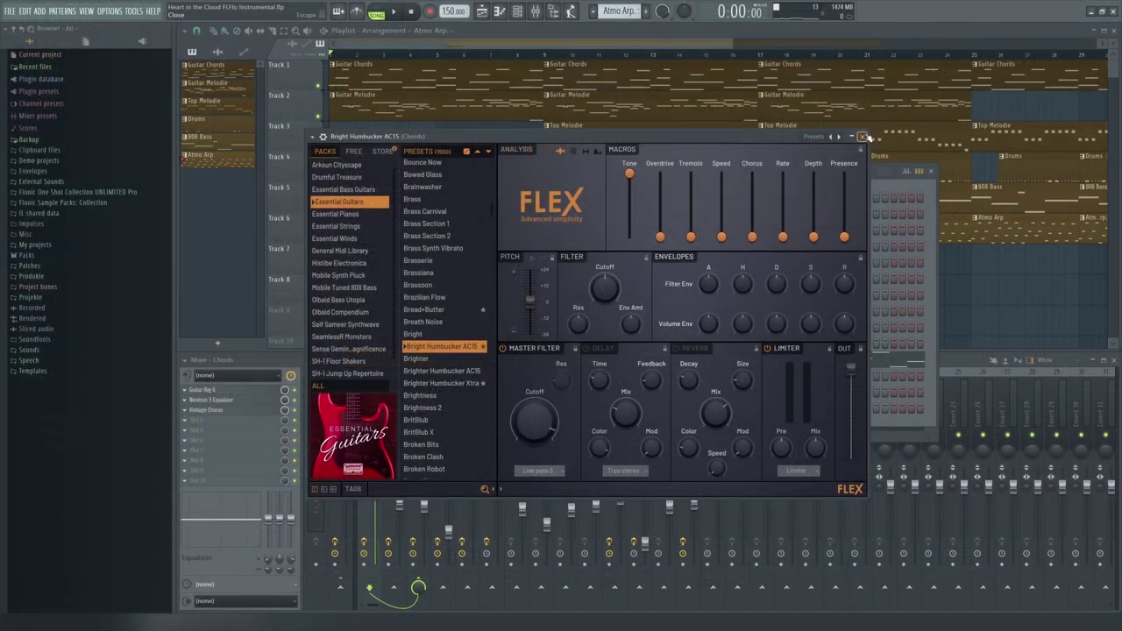
pyautogui.click(975, 68)
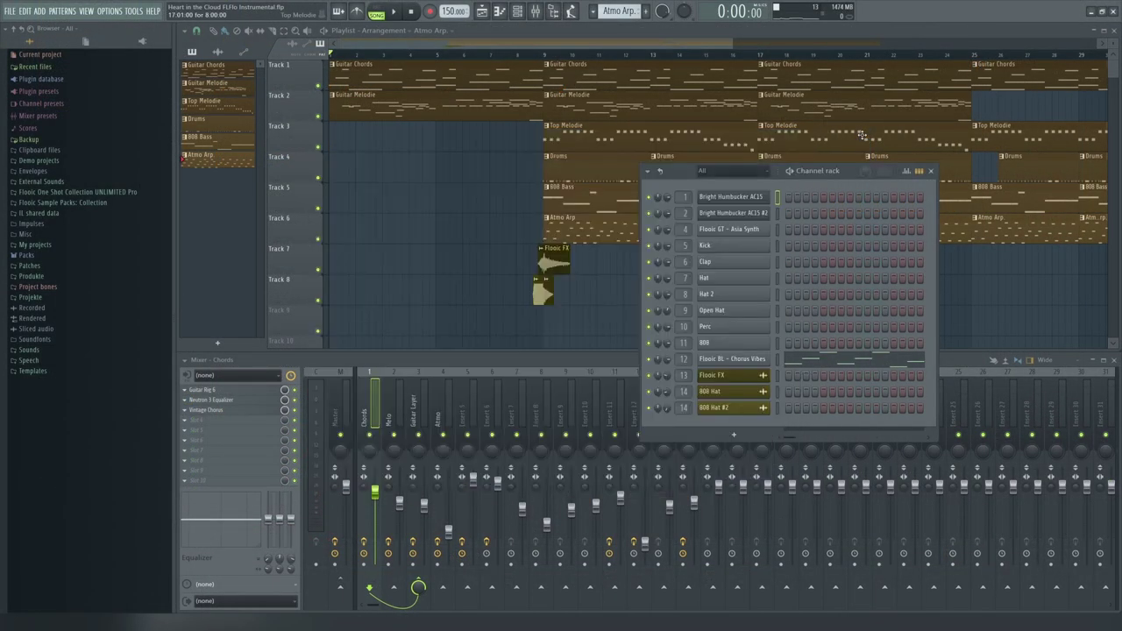
# - Check the FLEX preset of the Bright Humbucker AC15 #2 channel, then close the plugin and the channel rack
pyautogui.click(752, 213)
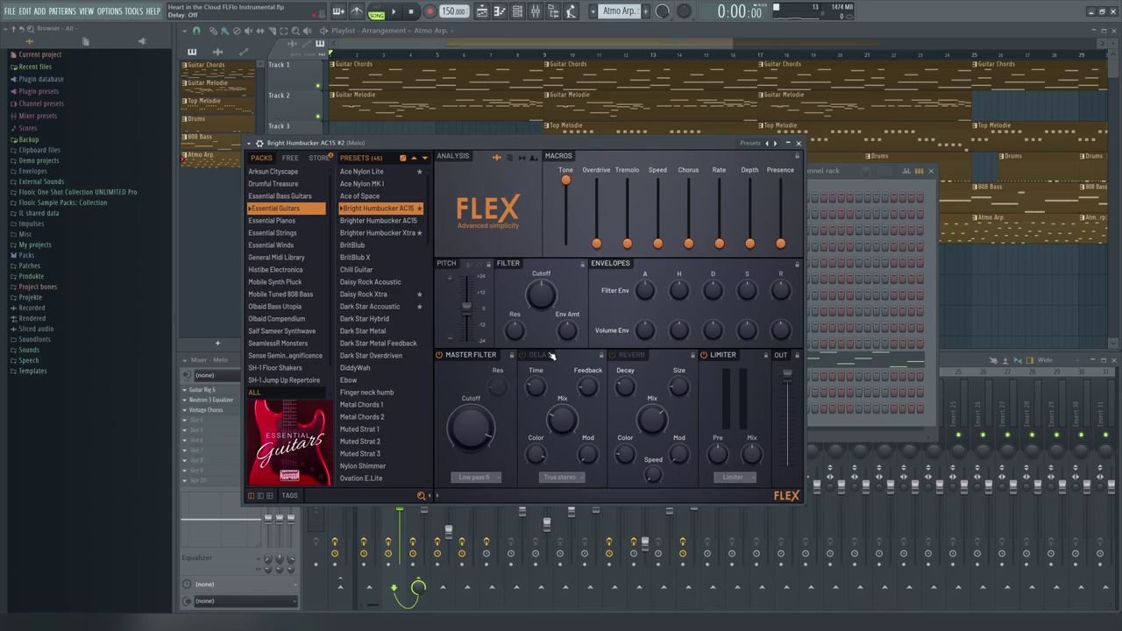
pyautogui.click(798, 143)
pyautogui.moveTo(688, 172); pyautogui.dragTo(740, 164)
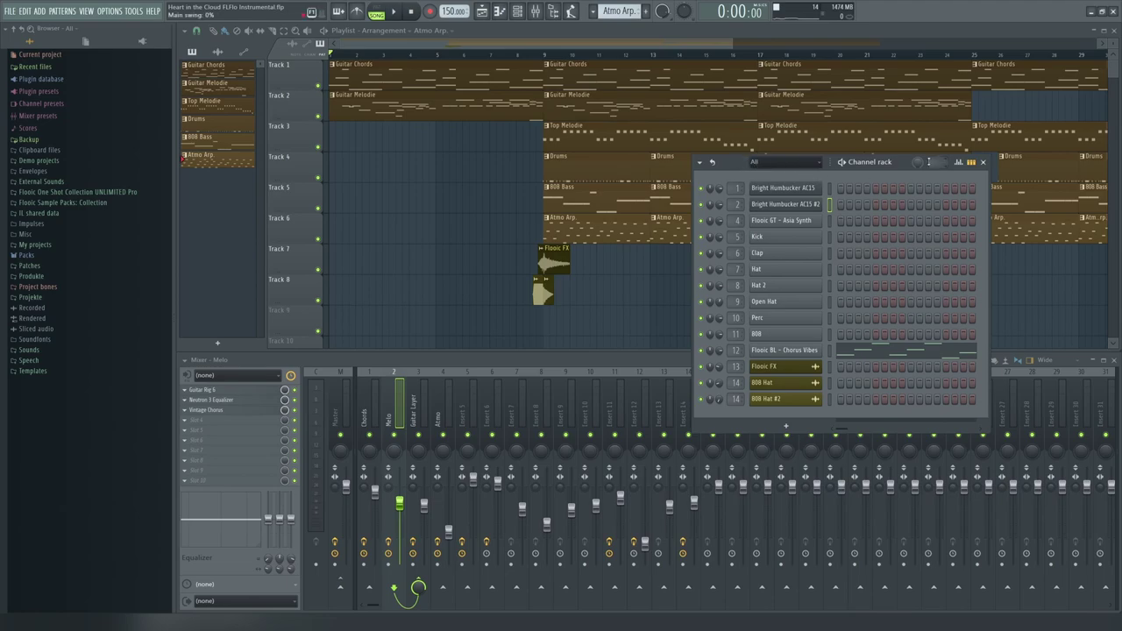
pyautogui.click(984, 164)
# - Open Guitar Rig 6 on the Chords mixer track to examine its Basic Jazz Amp preset, and place it clear of the mixer
pyautogui.click(378, 393)
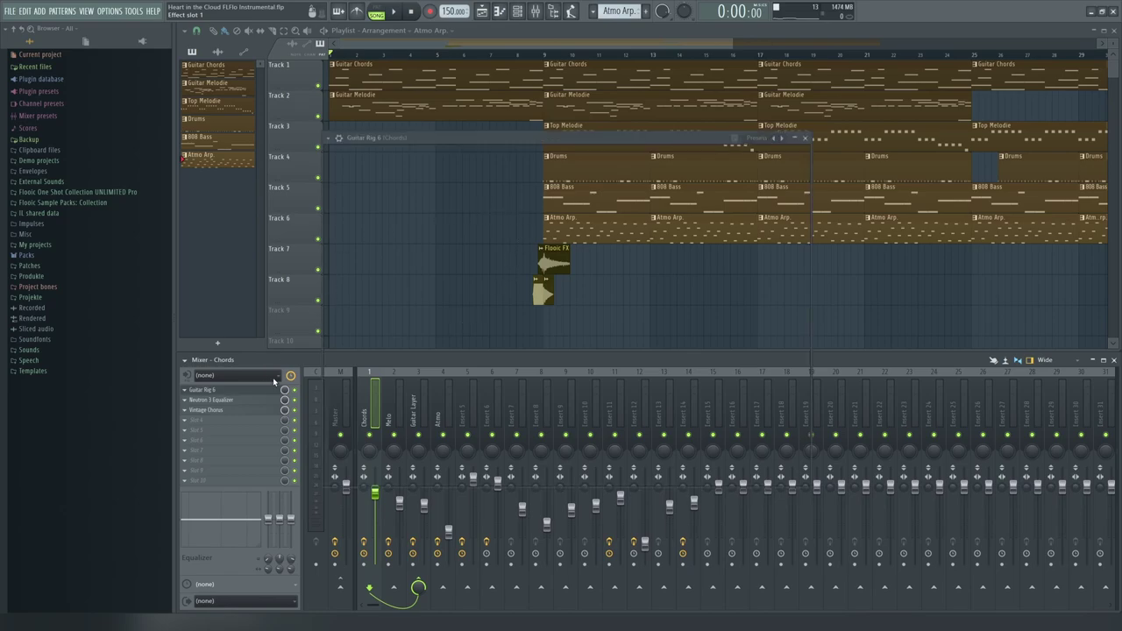
pyautogui.moveTo(483, 142); pyautogui.dragTo(497, 136)
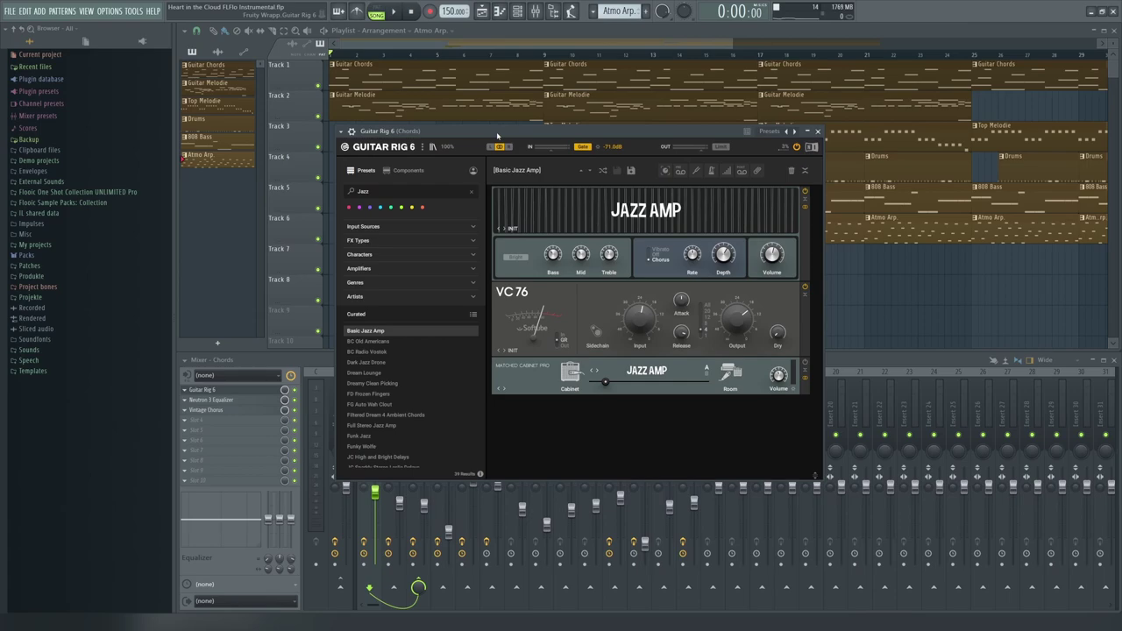
pyautogui.moveTo(457, 132); pyautogui.dragTo(482, 128)
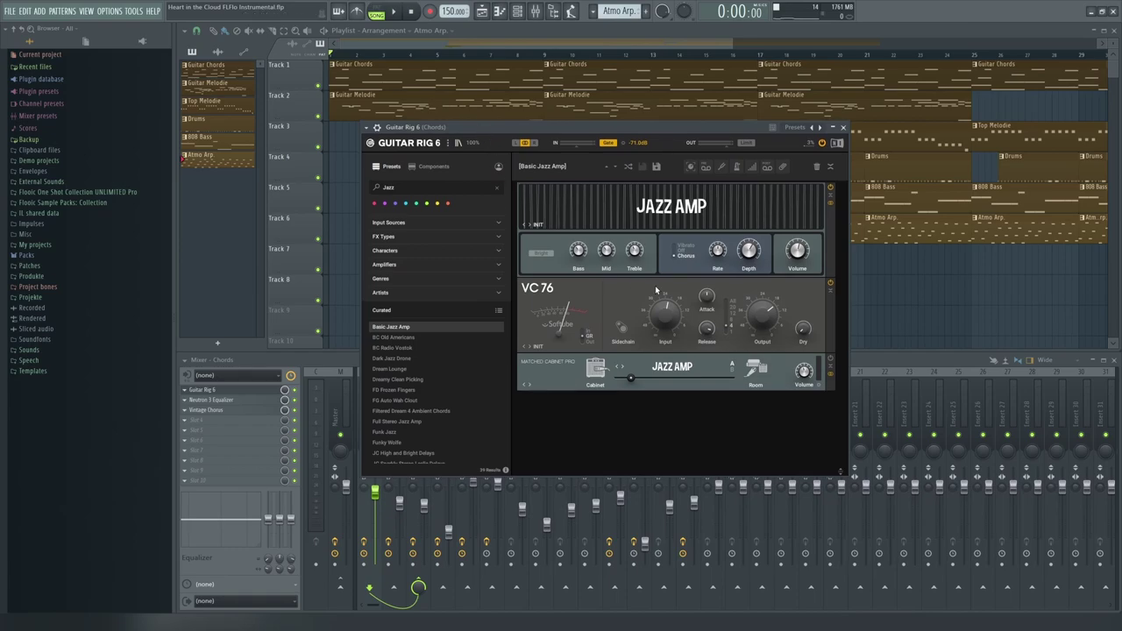
pyautogui.moveTo(576, 128); pyautogui.dragTo(721, 102)
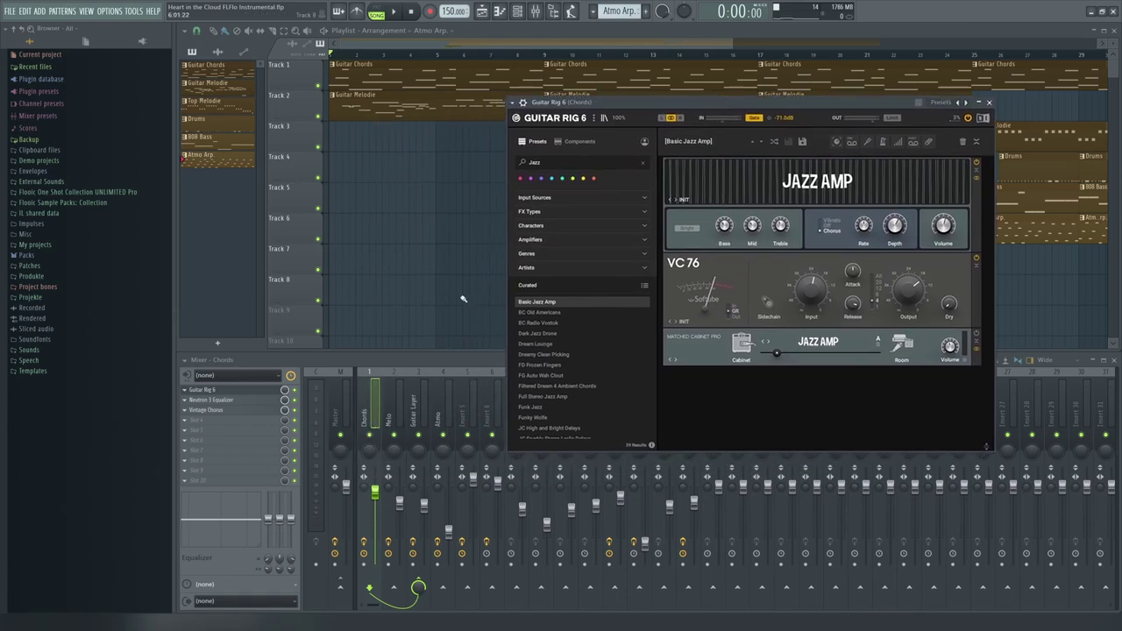
# - Try the Distructor effect with the Narrowering preset in slot 4 of the Chords mixer track
pyautogui.click(274, 426)
pyautogui.moveTo(338, 418)
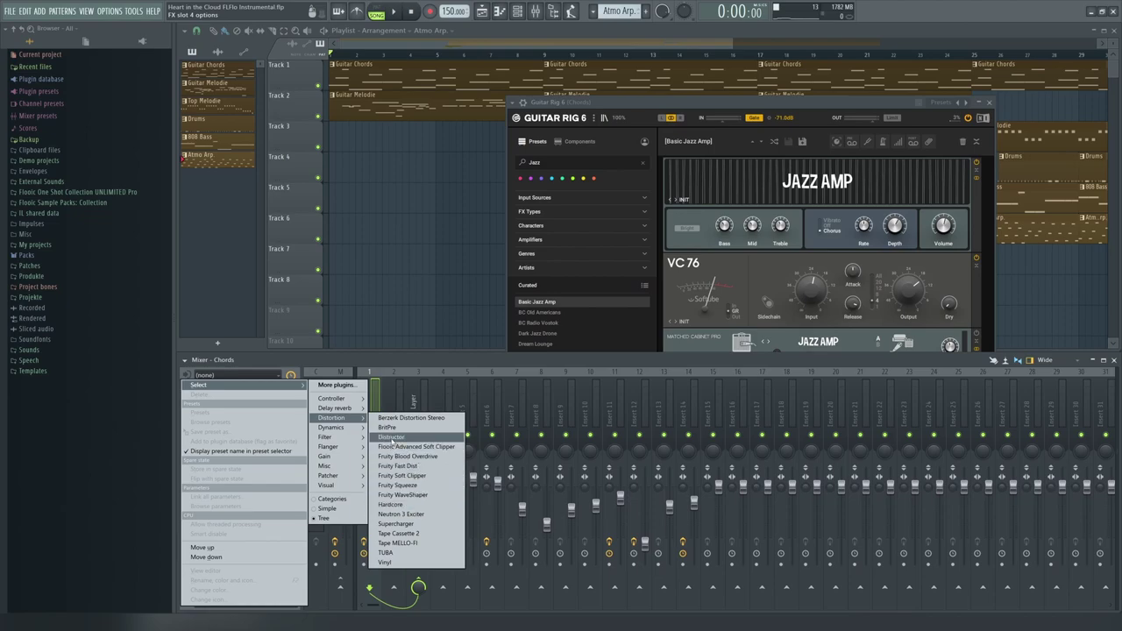
pyautogui.click(392, 438)
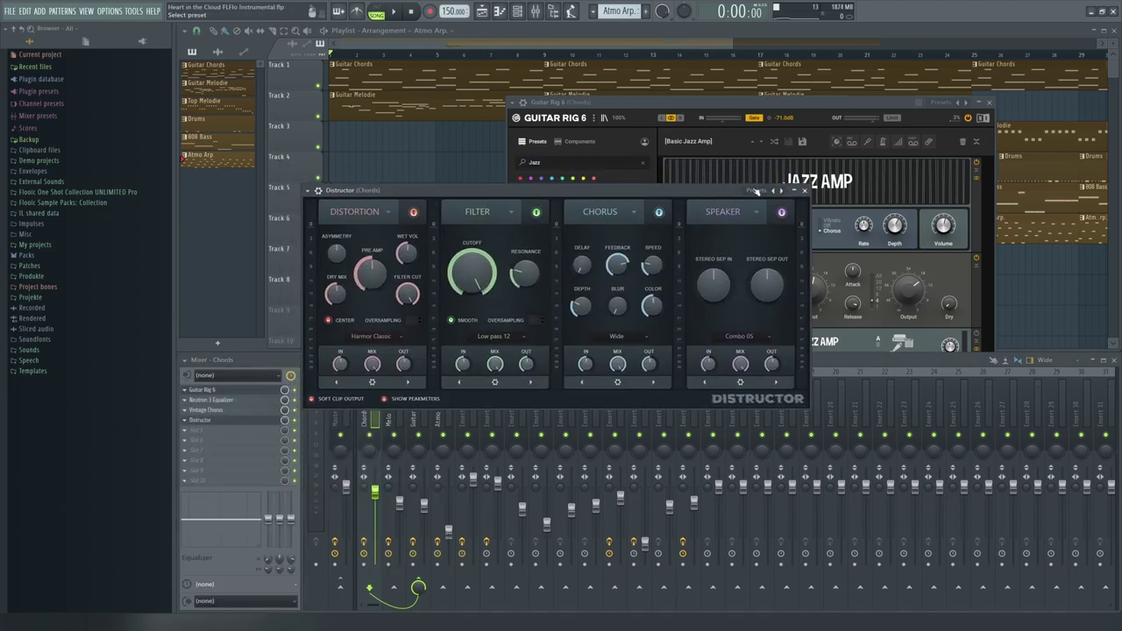
pyautogui.click(754, 190)
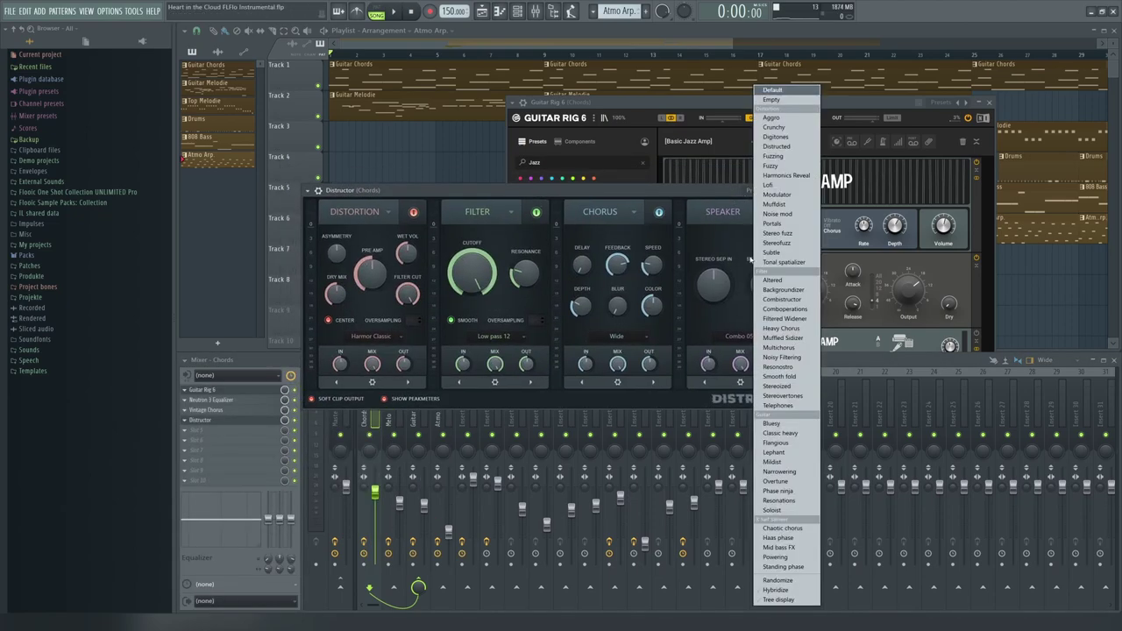
pyautogui.click(779, 471)
pyautogui.click(800, 191)
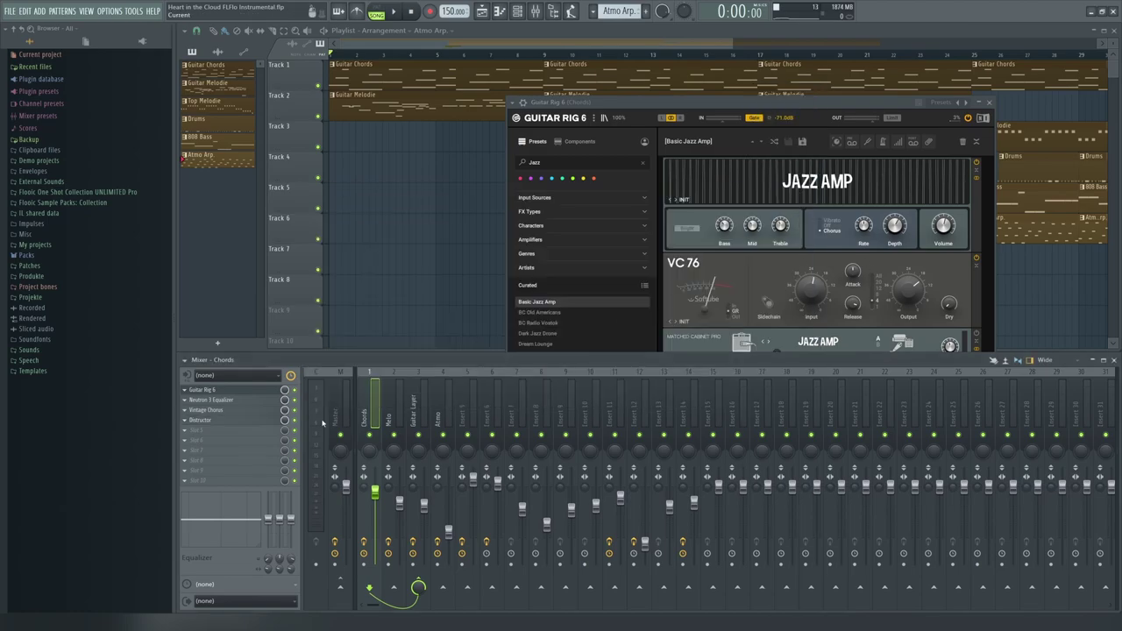
# - Delete the Distructor effect from slot 4 of the Chords mixer track
pyautogui.rightClick(194, 420)
pyautogui.click(289, 388)
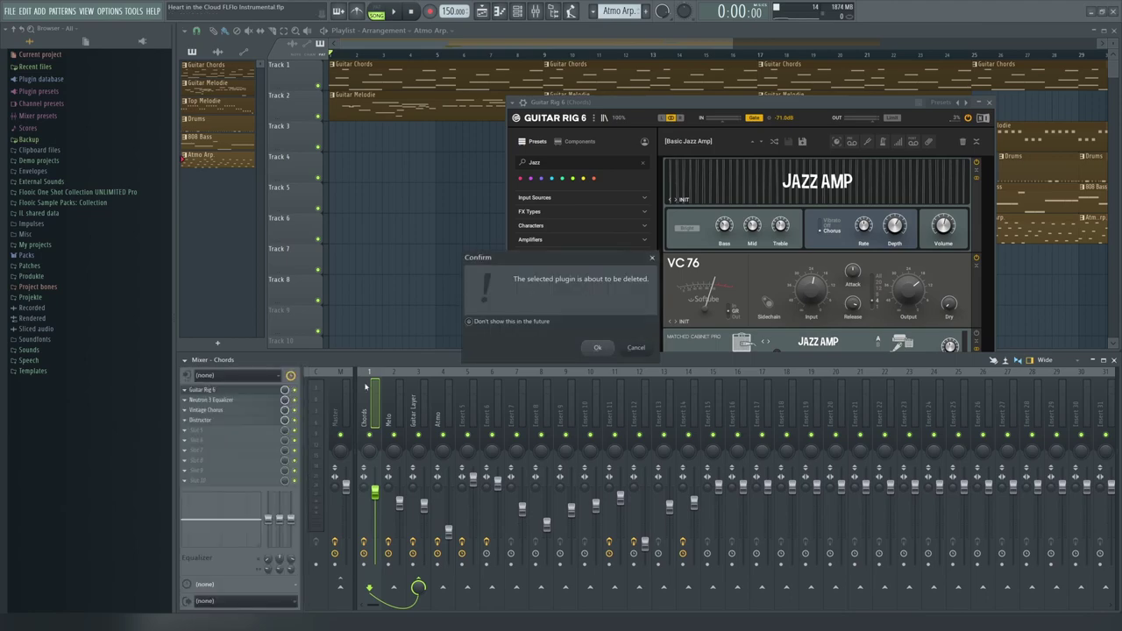
pyautogui.click(595, 348)
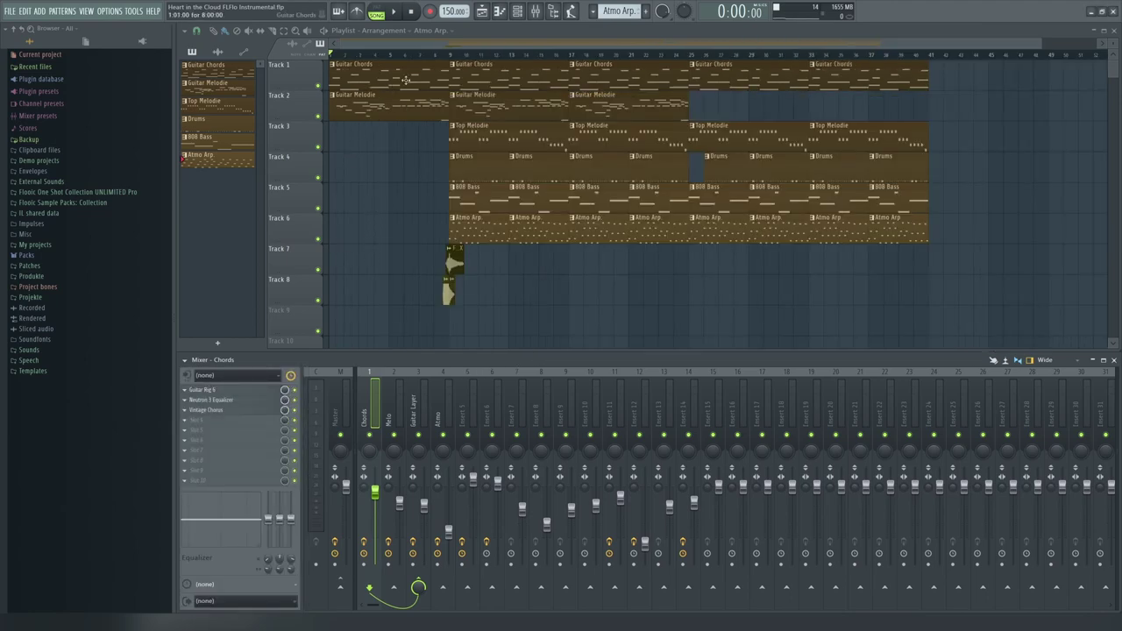
# - Select the Guitar Chords pattern, open its Bright Humbucker AC15 notes in the piano roll and switch to pattern mode
pyautogui.click(518, 12)
pyautogui.click(226, 70)
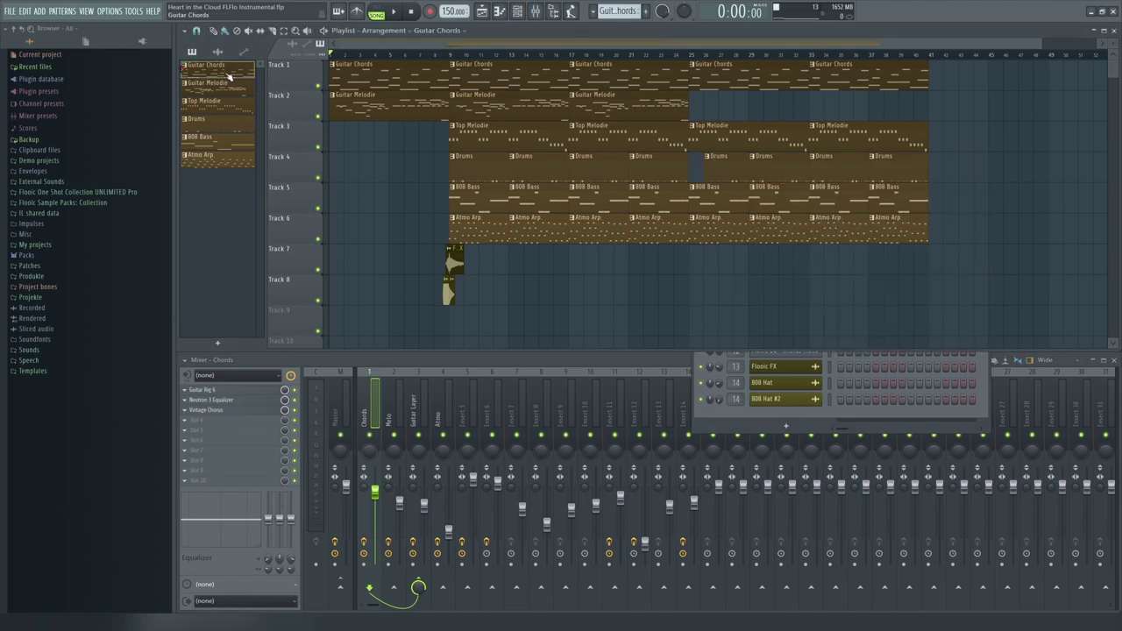
pyautogui.click(710, 431)
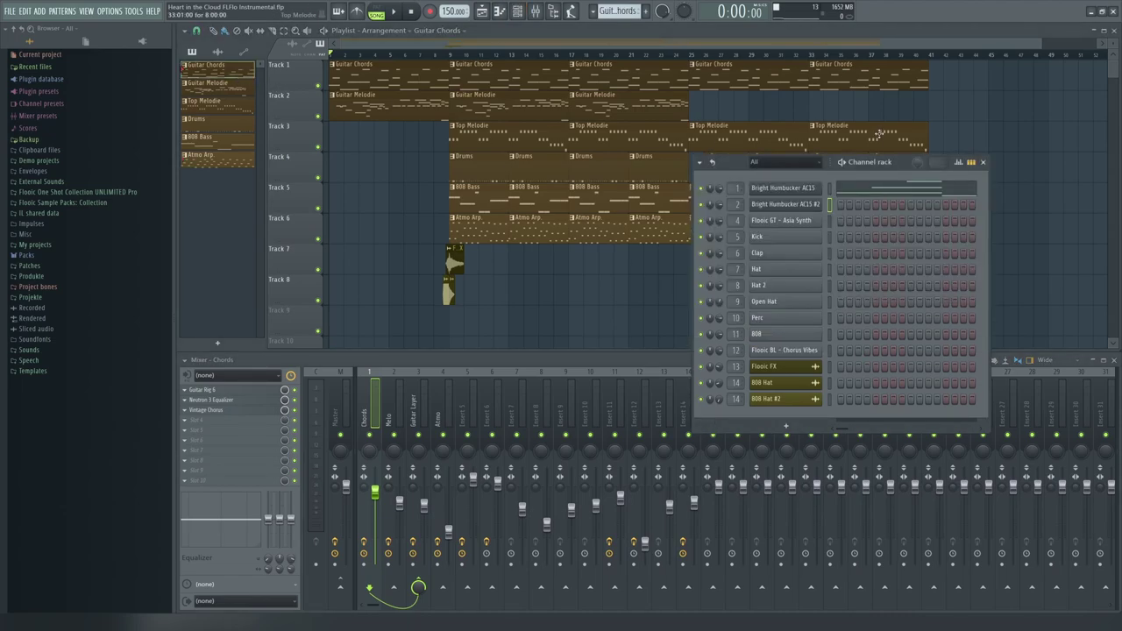
pyautogui.click(855, 189)
pyautogui.scroll(-3, 473, 131)
pyautogui.press('l')
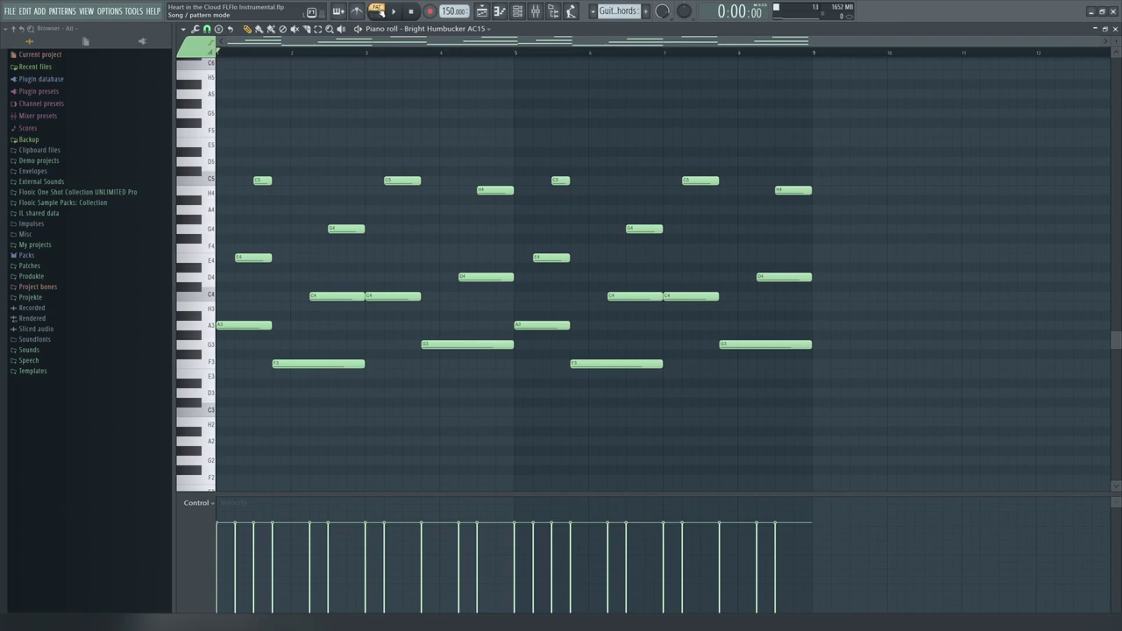
# - Play the Guitar Chords pattern to hear the chord notes, stop playback and close the piano roll
pyautogui.click(394, 15)
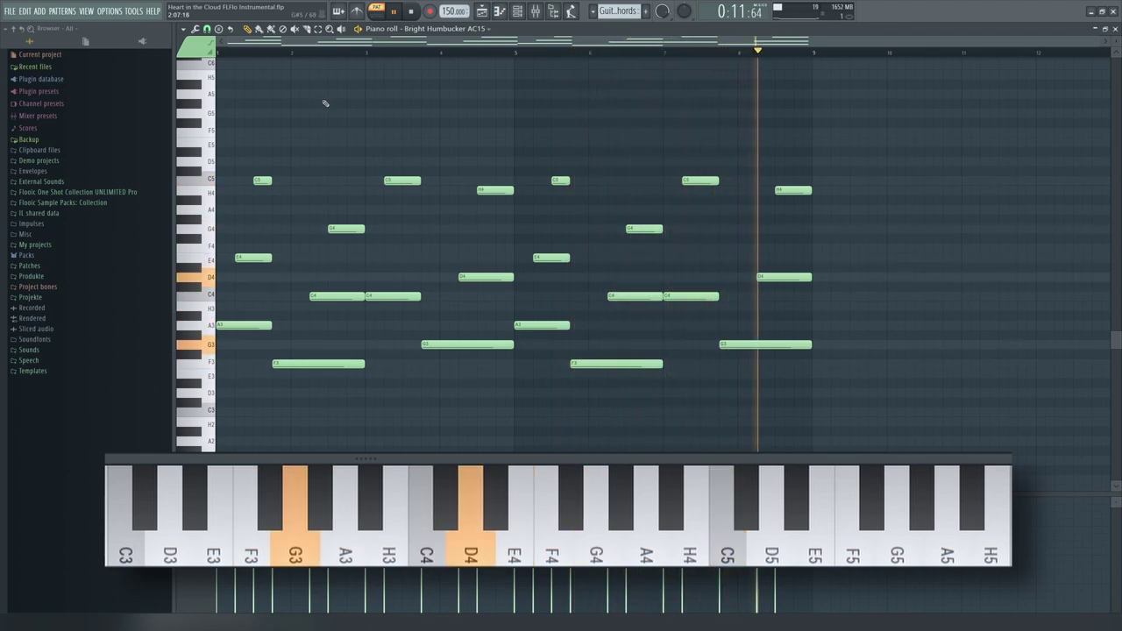
pyautogui.press('space')
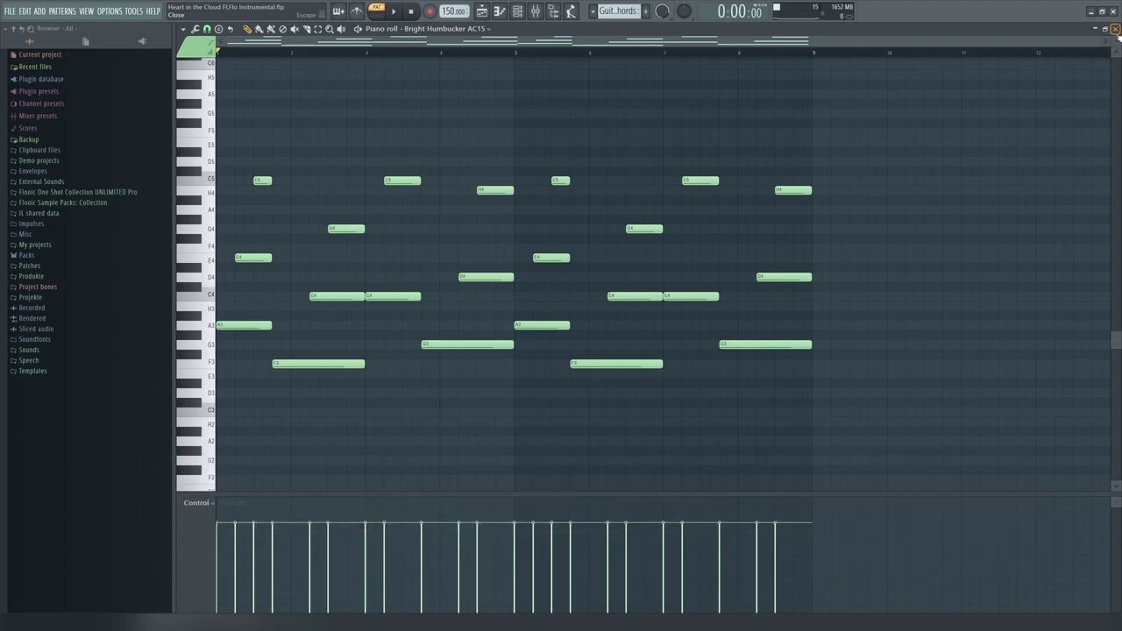
pyautogui.press('F7')
# - Inspect Flooic Studio Verb - 1.72 on the Guitar Layer mixer track while auditioning the chords, and close it
pyautogui.click(349, 404)
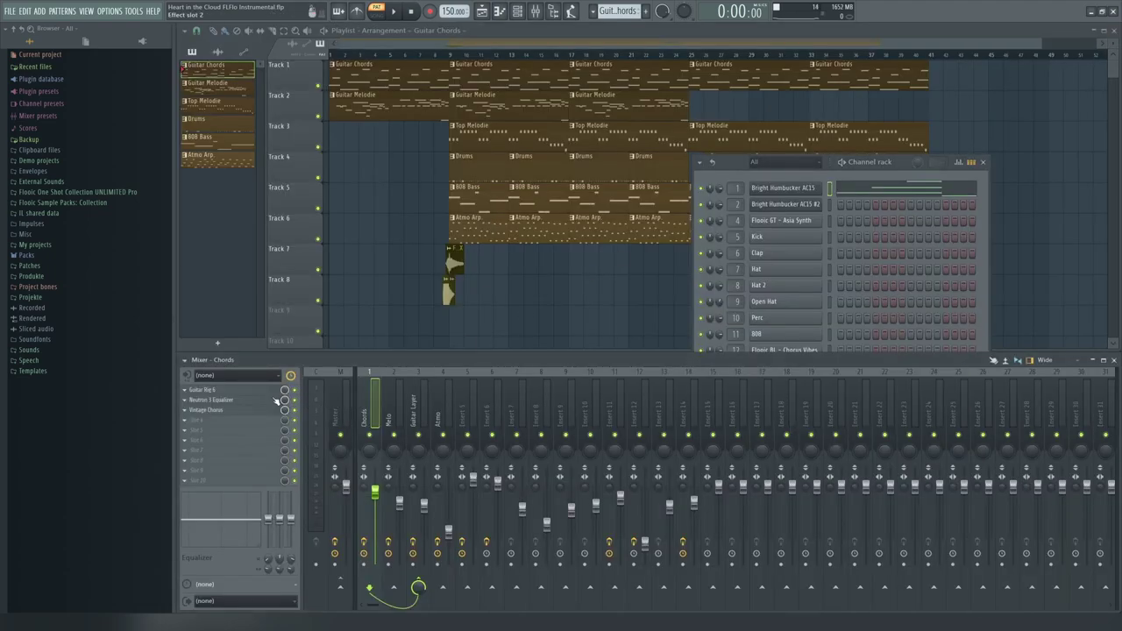
pyautogui.click(421, 404)
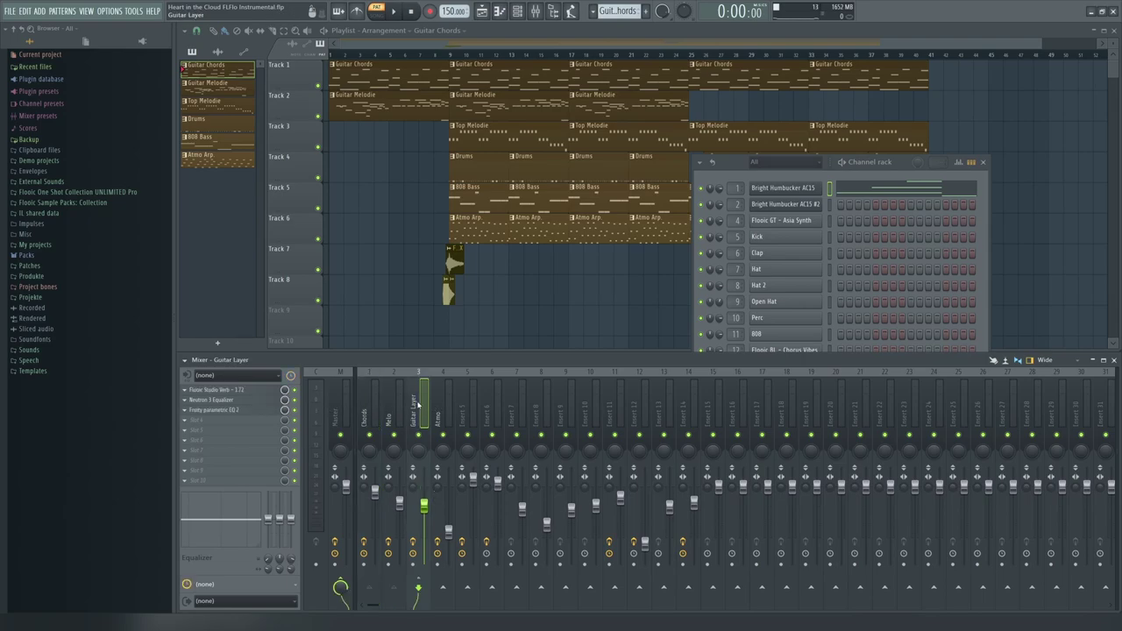
pyautogui.click(235, 393)
pyautogui.moveTo(661, 197); pyautogui.dragTo(430, 166)
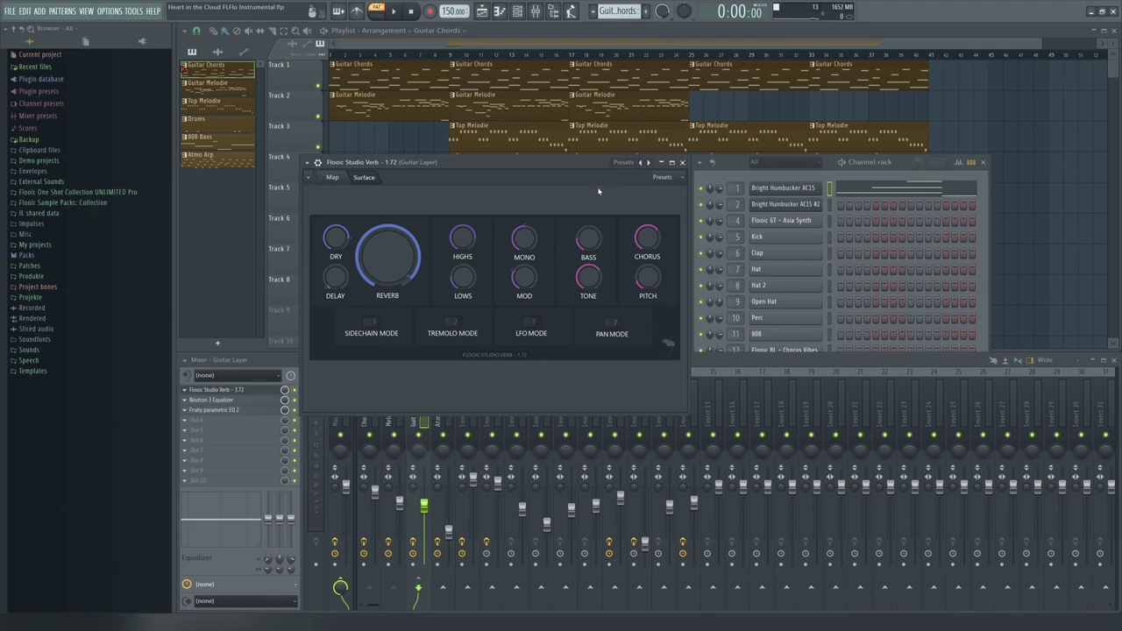
pyautogui.press('space')
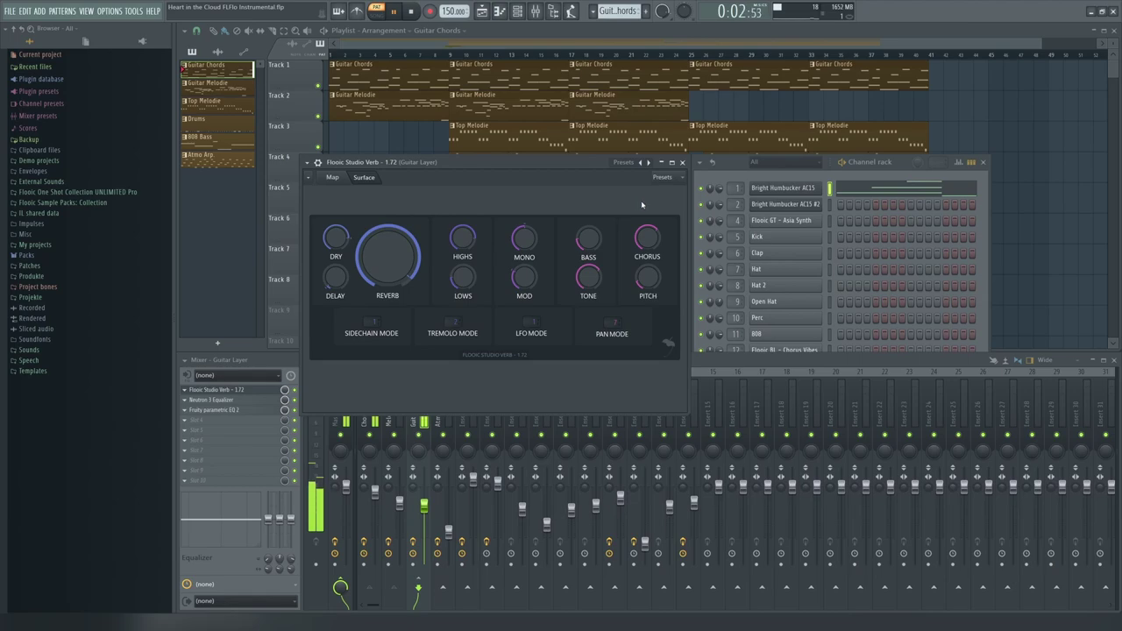
pyautogui.press('space')
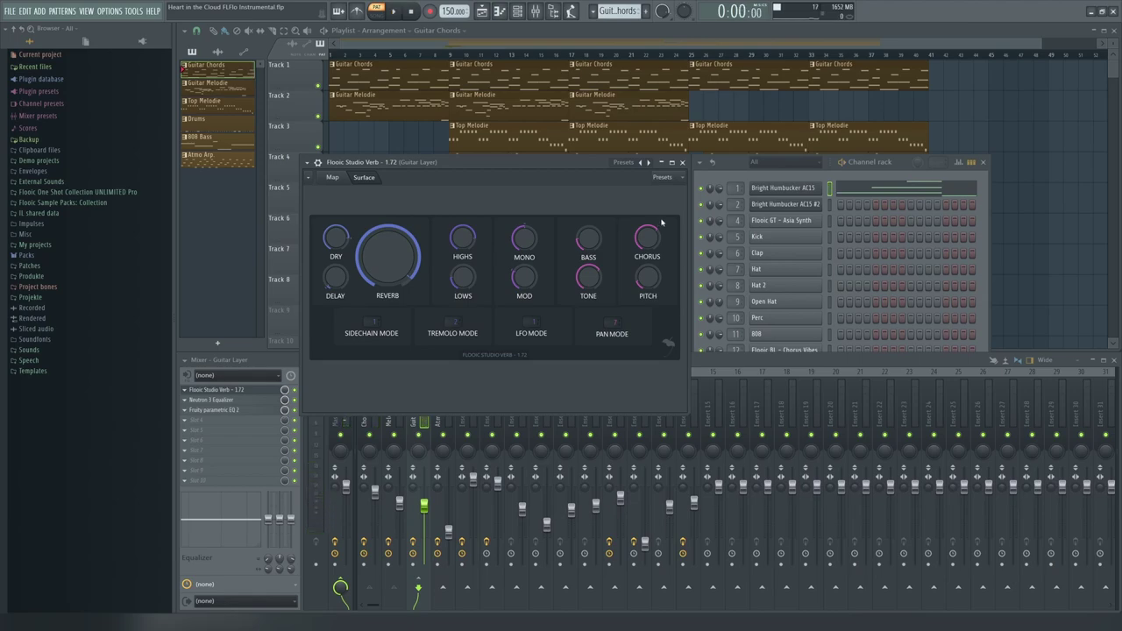
pyautogui.click(647, 236)
pyautogui.click(682, 162)
# - Examine band 2 in the Guitar Layer track's Neutron 3 Equalizer, close it and open Fruity parametric EQ 2
pyautogui.click(242, 401)
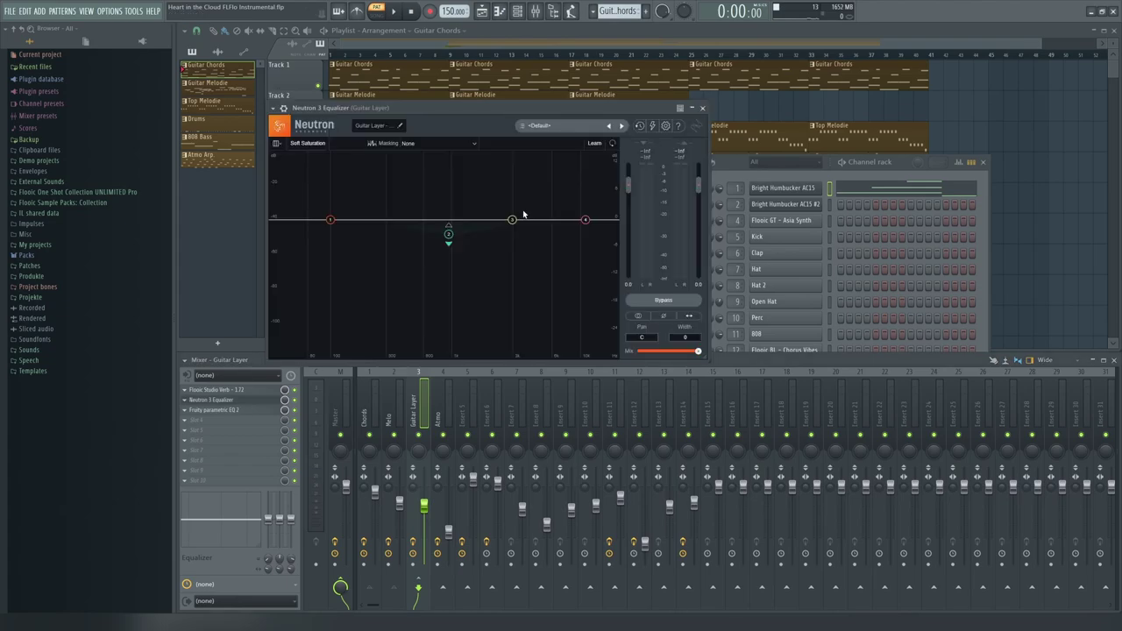
pyautogui.click(447, 235)
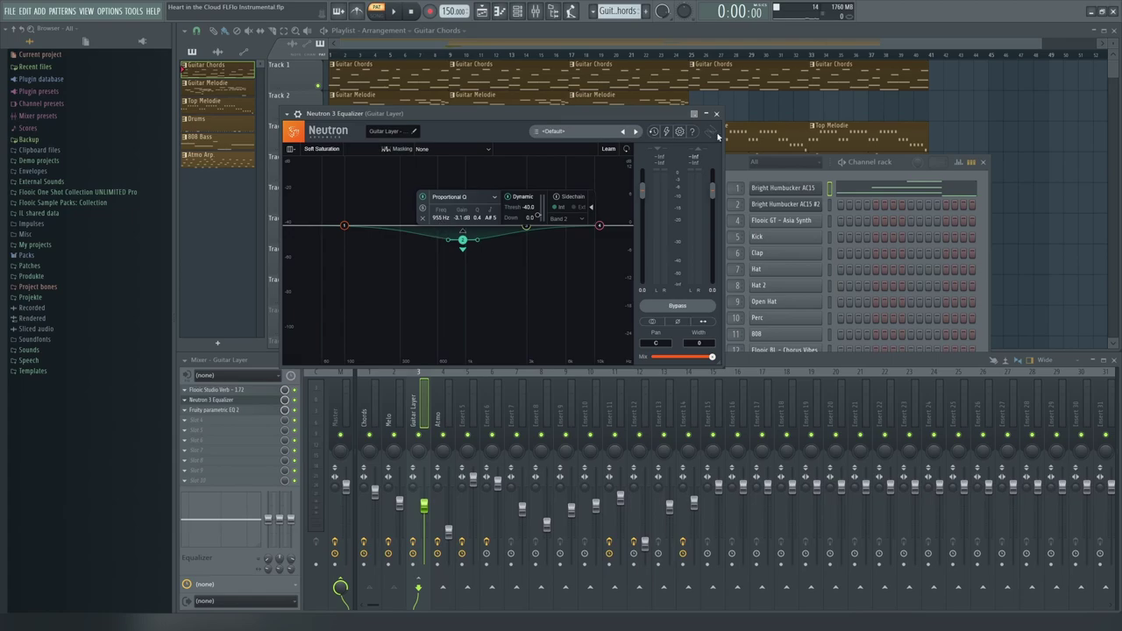
pyautogui.click(716, 114)
pyautogui.click(263, 409)
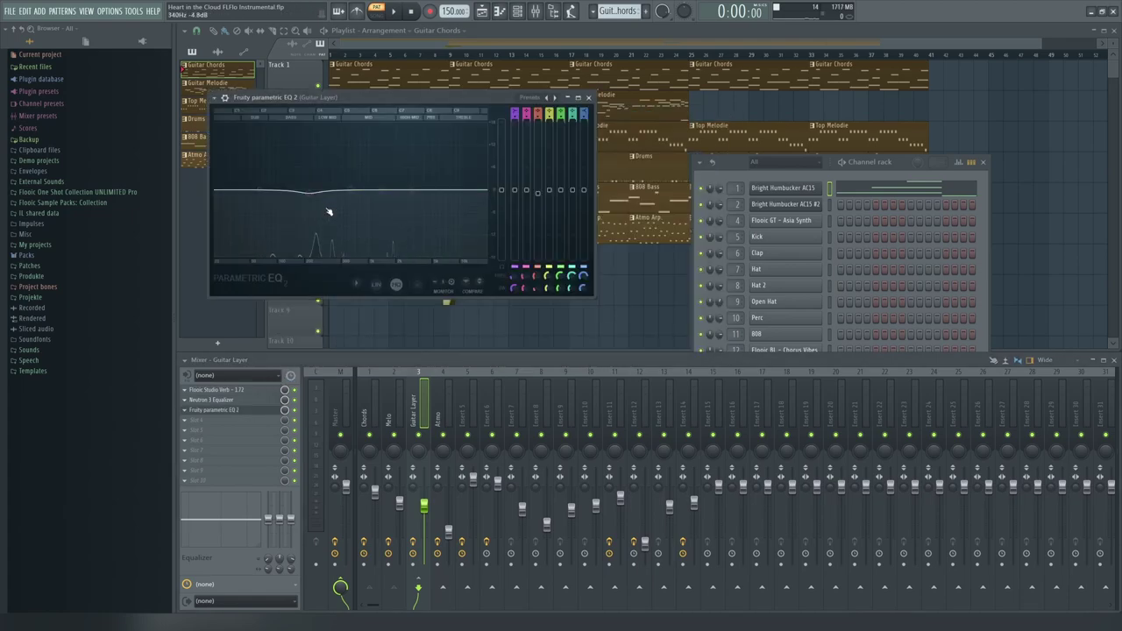
# - Inspect the low-mid dip in the Guitar Layer's Fruity parametric EQ 2 while auditioning the chords, and close the equalizer
pyautogui.moveTo(313, 202)
pyautogui.mouseDown()
pyautogui.moveTo(322, 169)
pyautogui.moveTo(306, 205)
pyautogui.mouseUp()
pyautogui.press('space')
pyautogui.press('space')
pyautogui.click(588, 97)
# - Open the Bright Humbucker AC15 channel in the piano roll and look over its whole chord progression
pyautogui.click(872, 188)
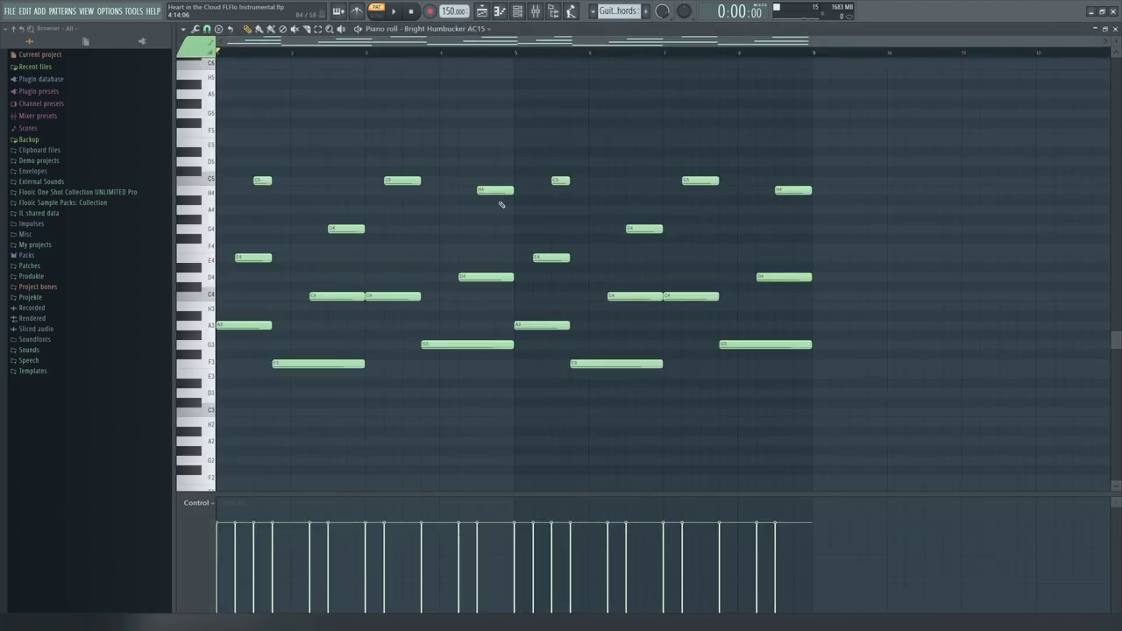
pyautogui.scroll(1, 224, 280)
pyautogui.scroll(-1, 215, 285)
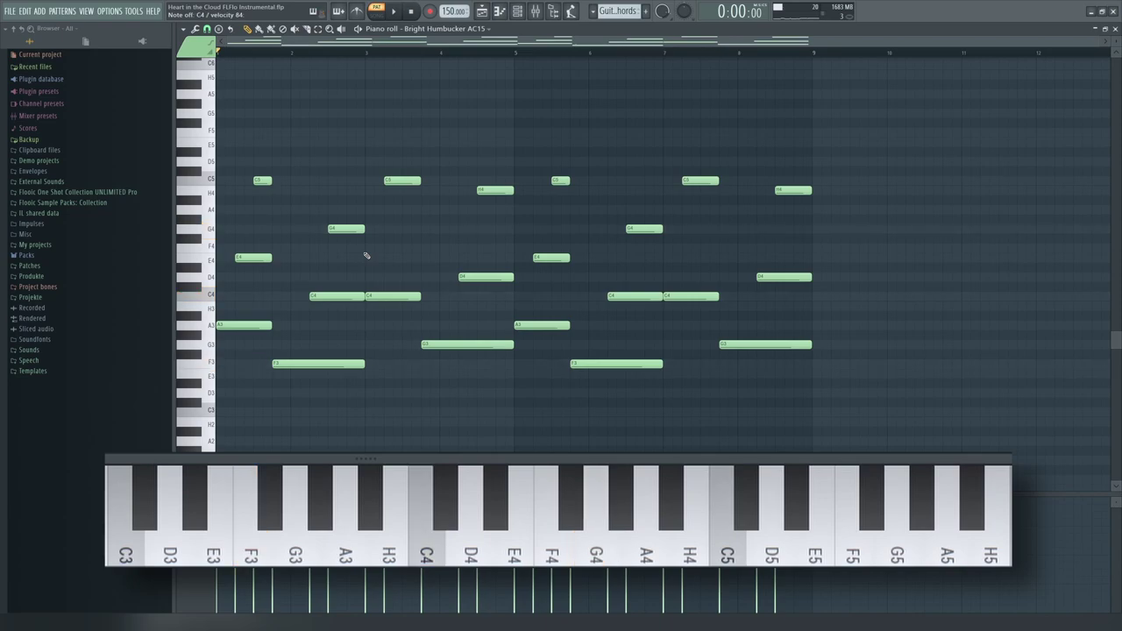
pyautogui.moveTo(383, 170); pyautogui.dragTo(528, 414)
pyautogui.moveTo(219, 159); pyautogui.dragTo(801, 431)
pyautogui.click(802, 431)
# - Examine the individual chord notes in the first four bars of the Guitar Chords pattern
pyautogui.scroll(3, 237, 538)
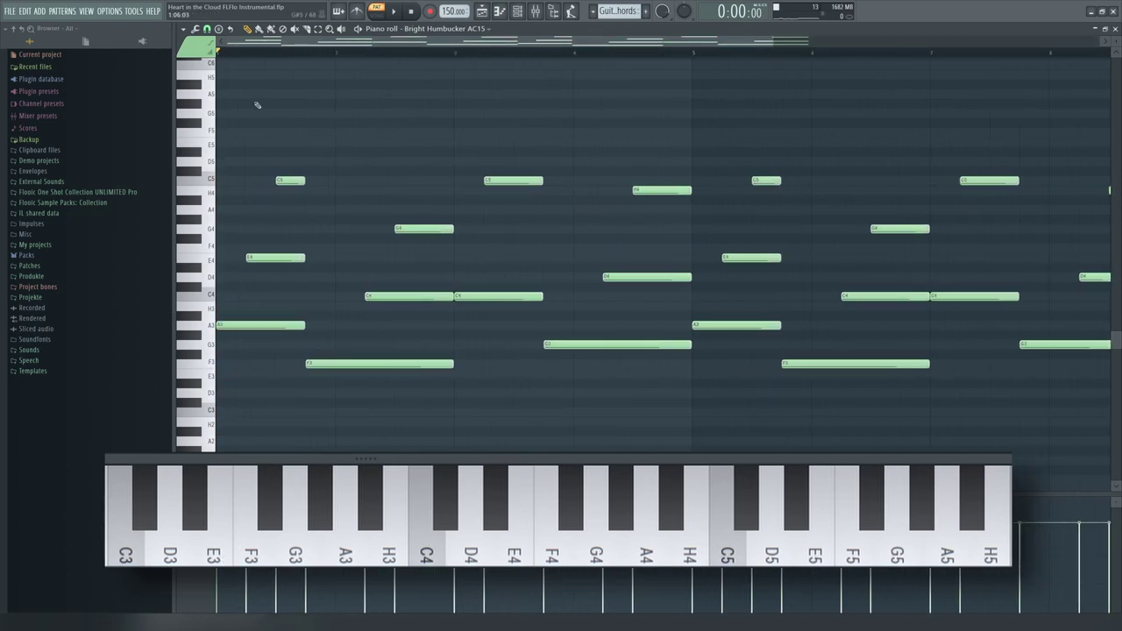
pyautogui.scroll(-1, 294, 118)
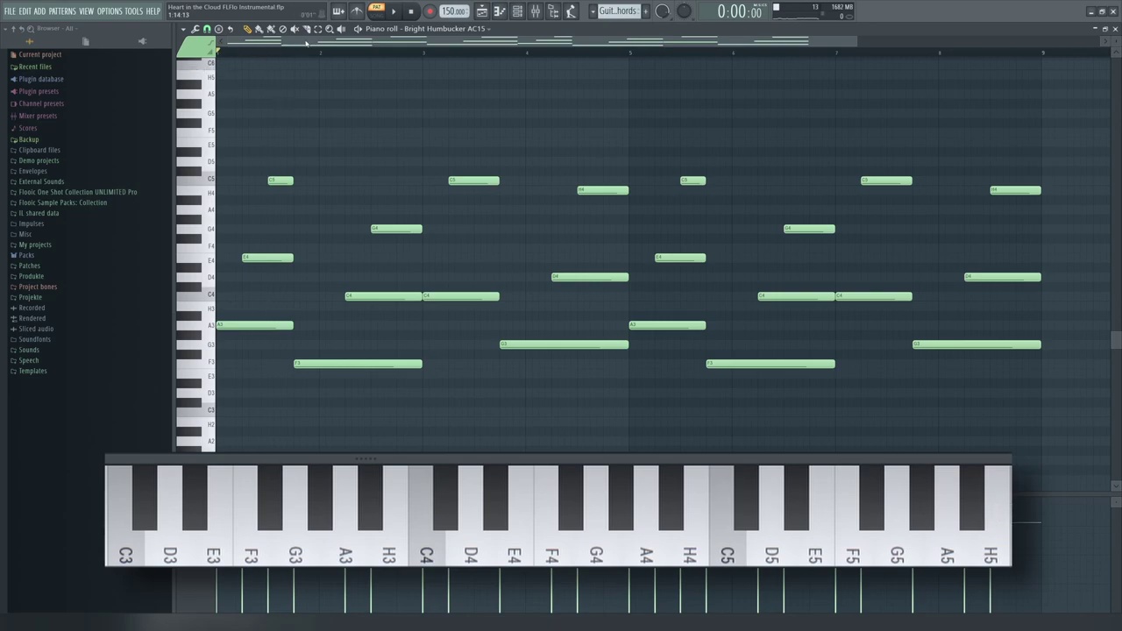
pyautogui.scroll(1, 451, 525)
pyautogui.moveTo(234, 127); pyautogui.dragTo(312, 381)
pyautogui.moveTo(401, 162); pyautogui.dragTo(438, 368)
pyautogui.click(550, 166)
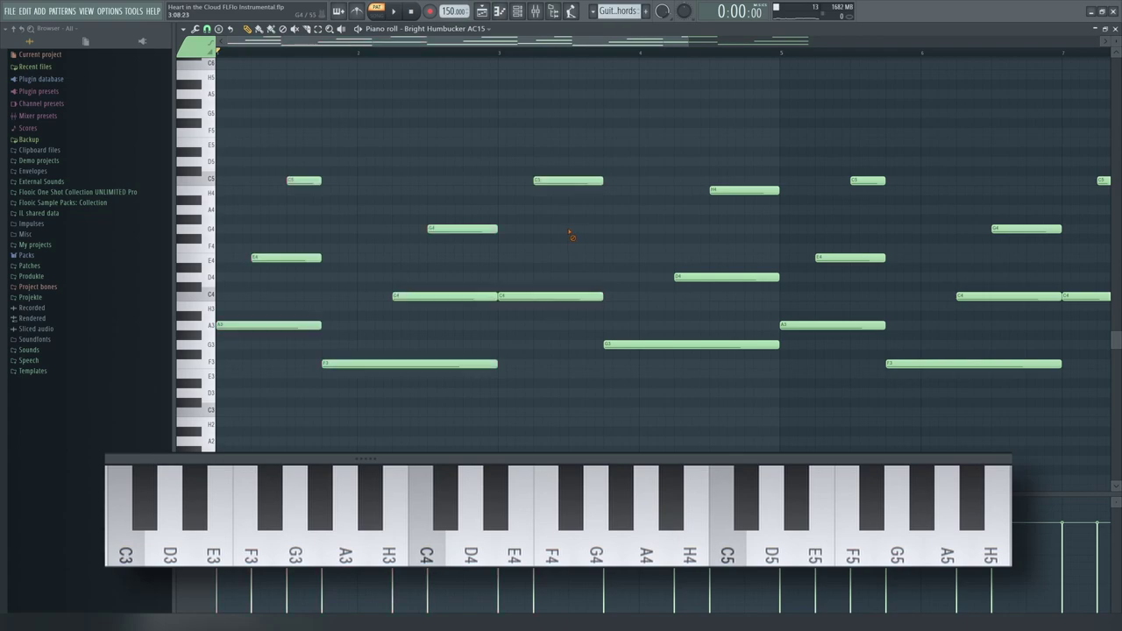
# - Move the playback position to bar 3 and back to the start while comparing the chord changes
pyautogui.moveTo(500, 55)
pyautogui.mouseDown()
pyautogui.moveTo(453, 55)
pyautogui.moveTo(498, 55)
pyautogui.mouseUp()
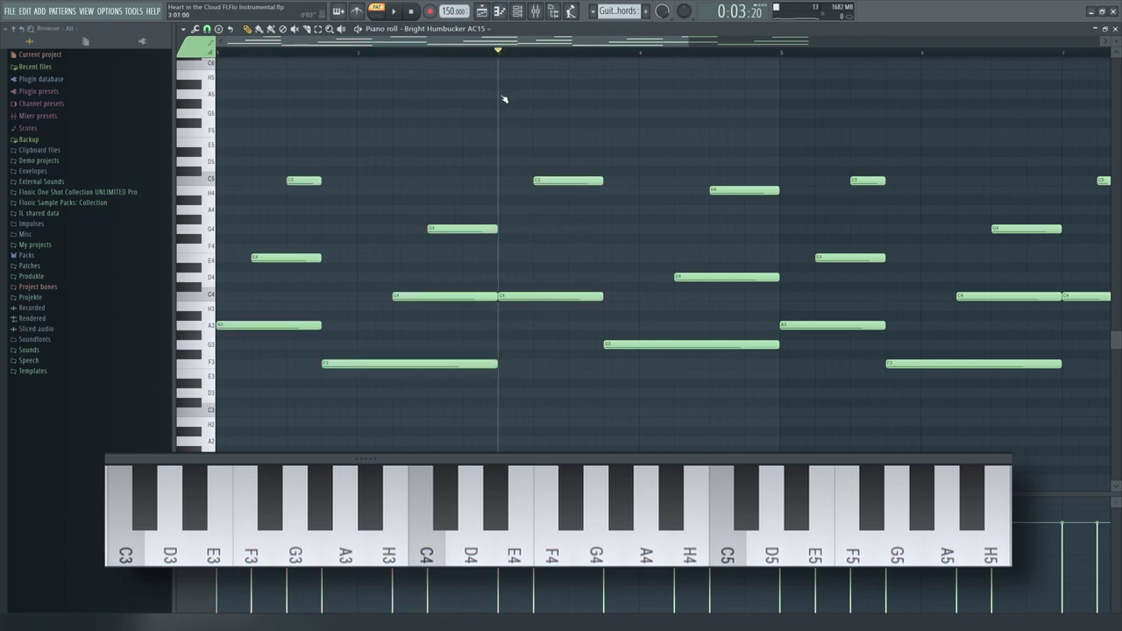
pyautogui.scroll(-1, 511, 166)
pyautogui.scroll(-1, 511, 166)
pyautogui.moveTo(366, 55); pyautogui.dragTo(155, 55)
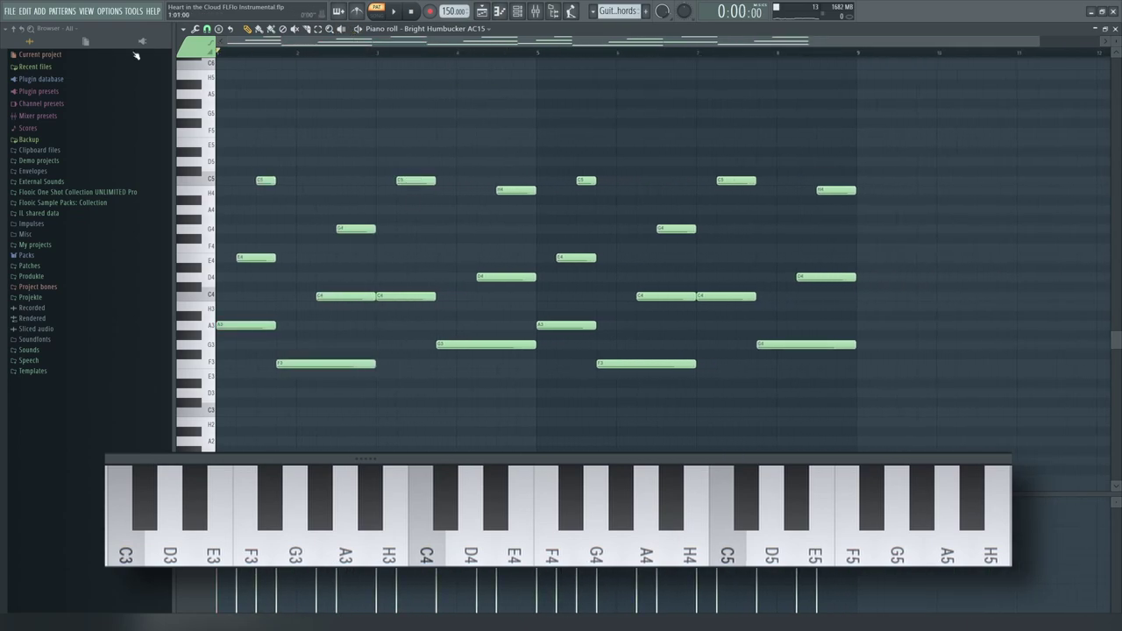
pyautogui.scroll(3, 223, 201)
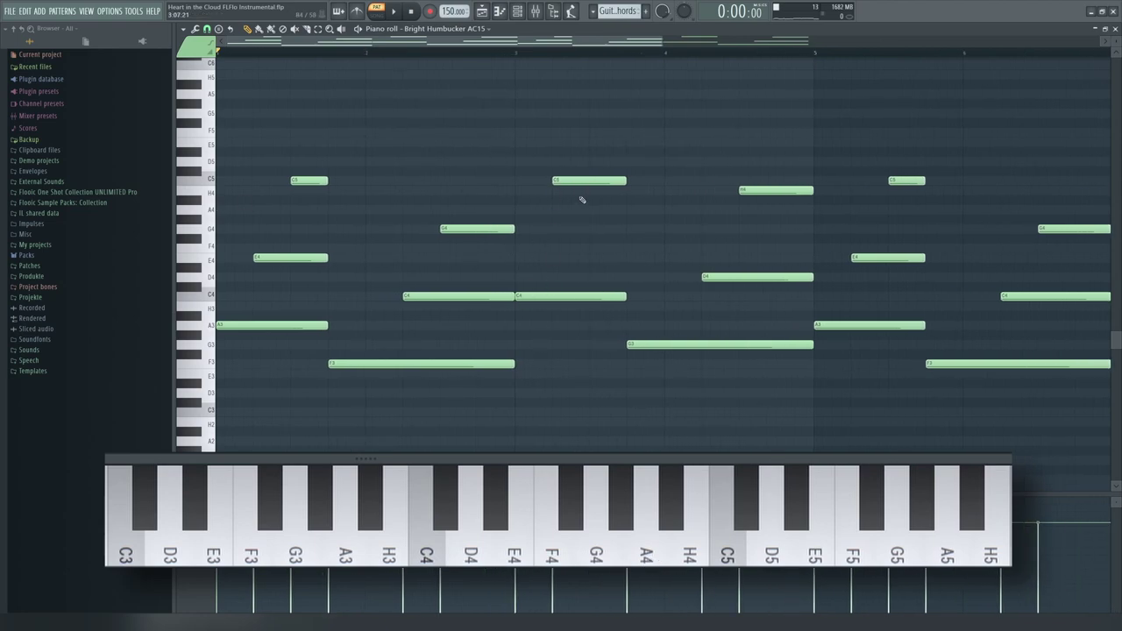
pyautogui.scroll(-1, 568, 192)
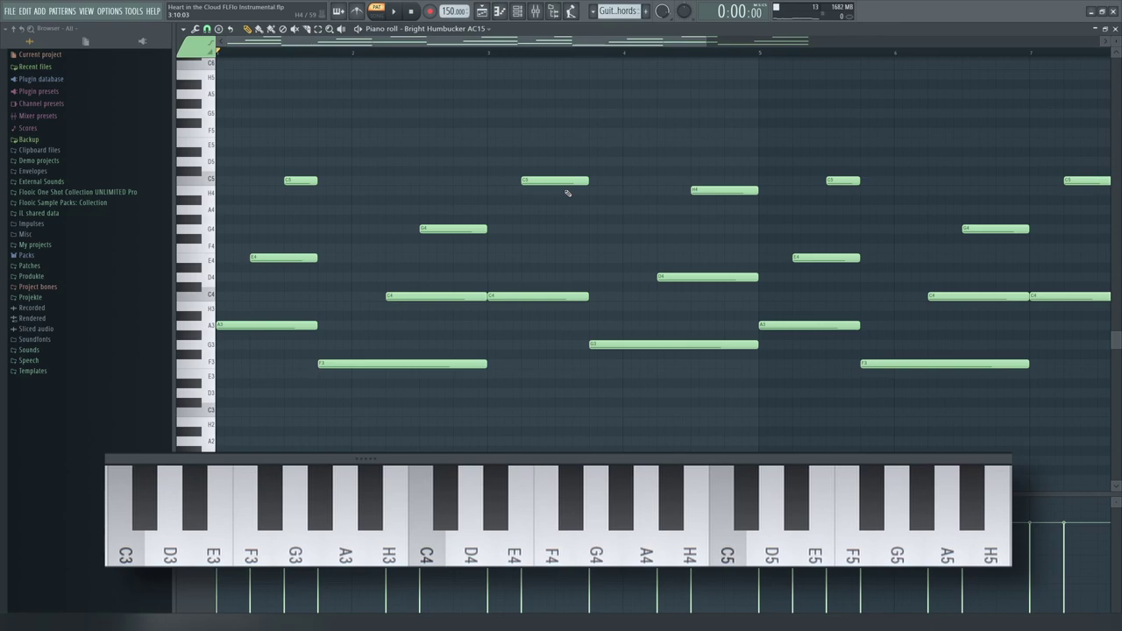
pyautogui.scroll(-3, 568, 192)
# - Select the notes of the first two bars to examine those chords, and clear the selection
pyautogui.moveTo(257, 167); pyautogui.dragTo(368, 428)
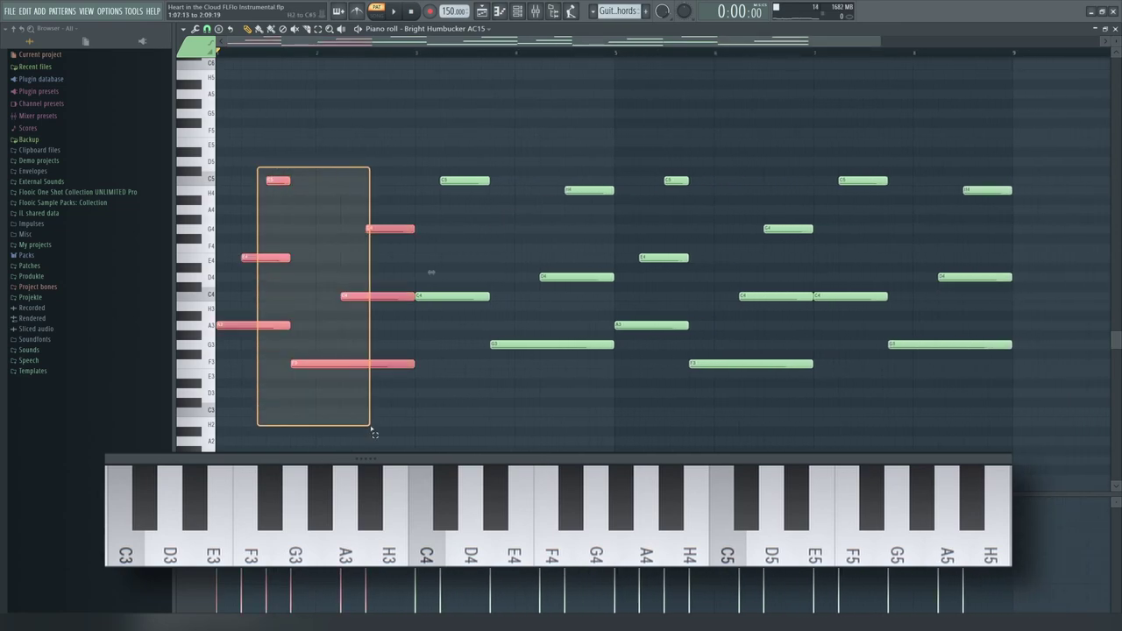
pyautogui.click(456, 404)
pyautogui.moveTo(247, 175); pyautogui.dragTo(263, 340)
pyautogui.moveTo(271, 175); pyautogui.dragTo(282, 215)
pyautogui.moveTo(353, 187); pyautogui.dragTo(381, 406)
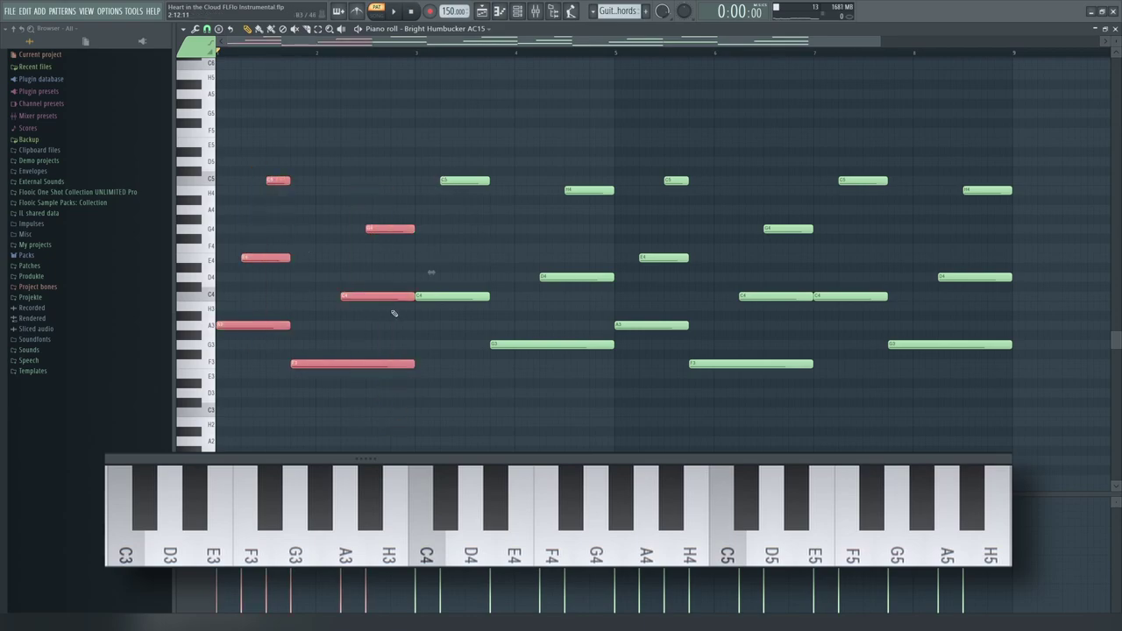
pyautogui.click(528, 229)
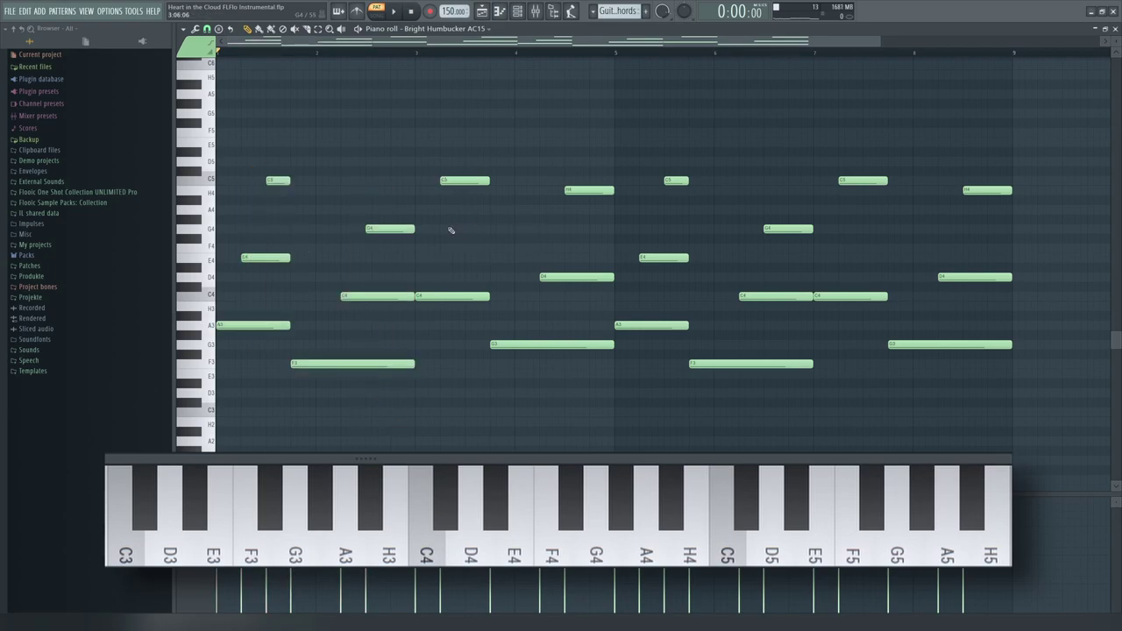
# - Play the Guitar Chords notes from the start, stop playback and close the piano roll
pyautogui.press('space')
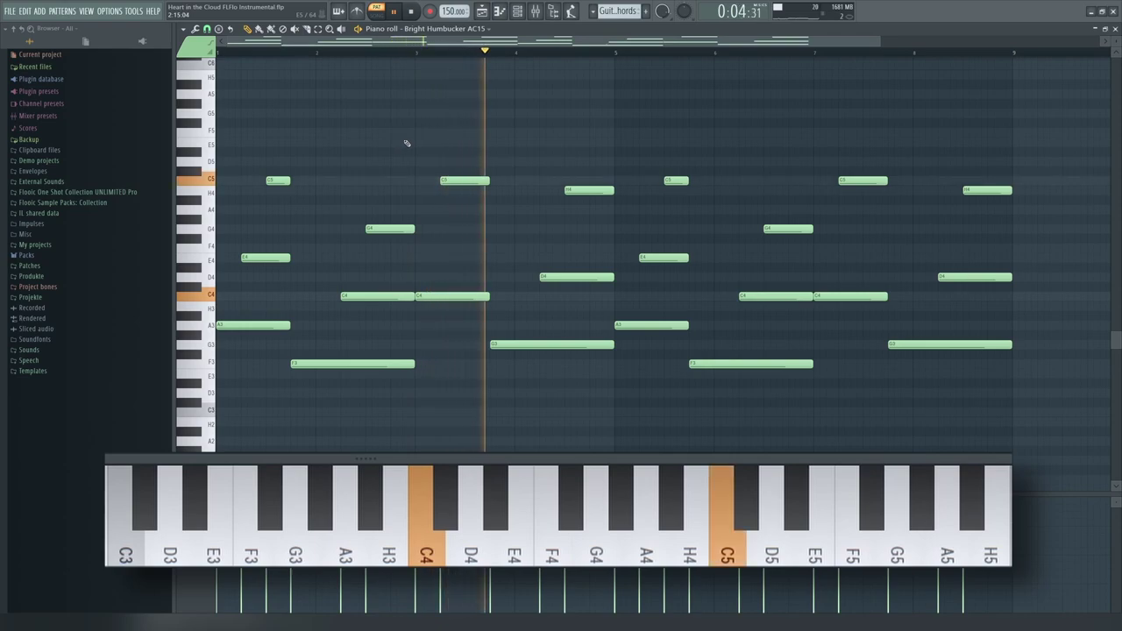
pyautogui.press('space')
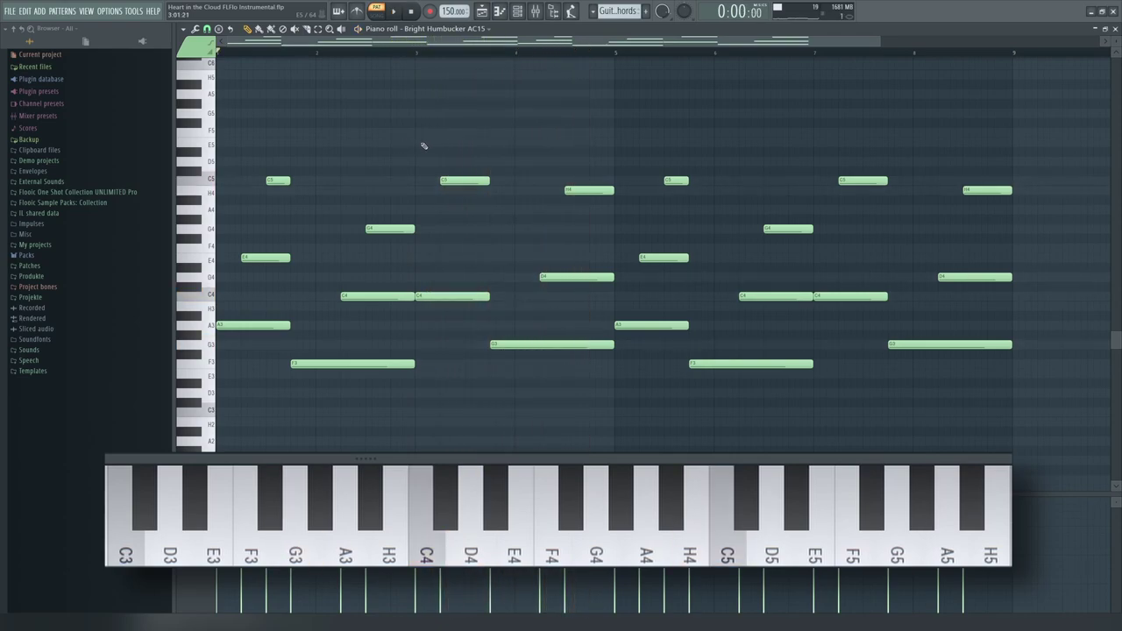
pyautogui.scroll(-1, 373, 223)
pyautogui.scroll(-1, 372, 223)
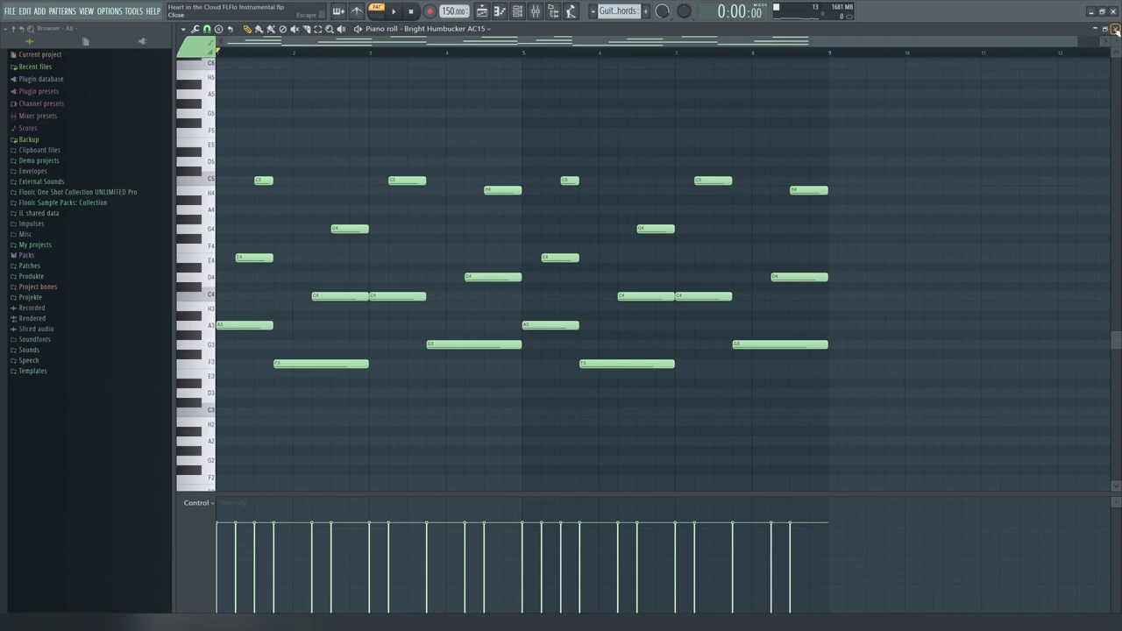
pyautogui.click(1116, 29)
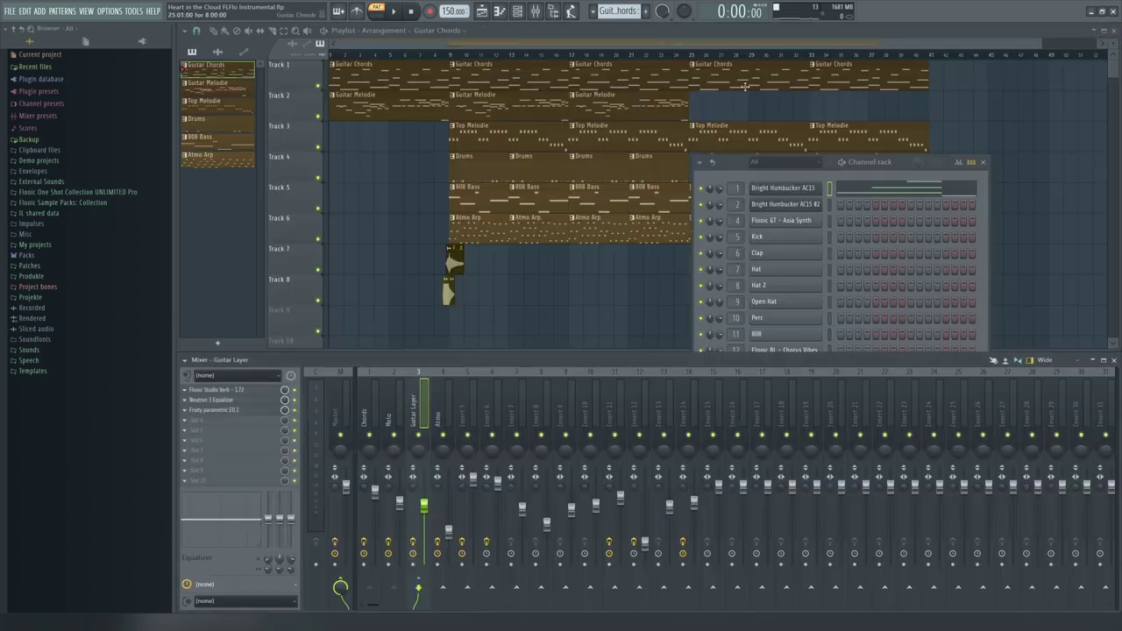
# - Mute playlist Track 2 and play the song from just before bar 9, then stop
pyautogui.click(320, 121)
pyautogui.click(449, 55)
pyautogui.moveTo(450, 54); pyautogui.dragTo(441, 54)
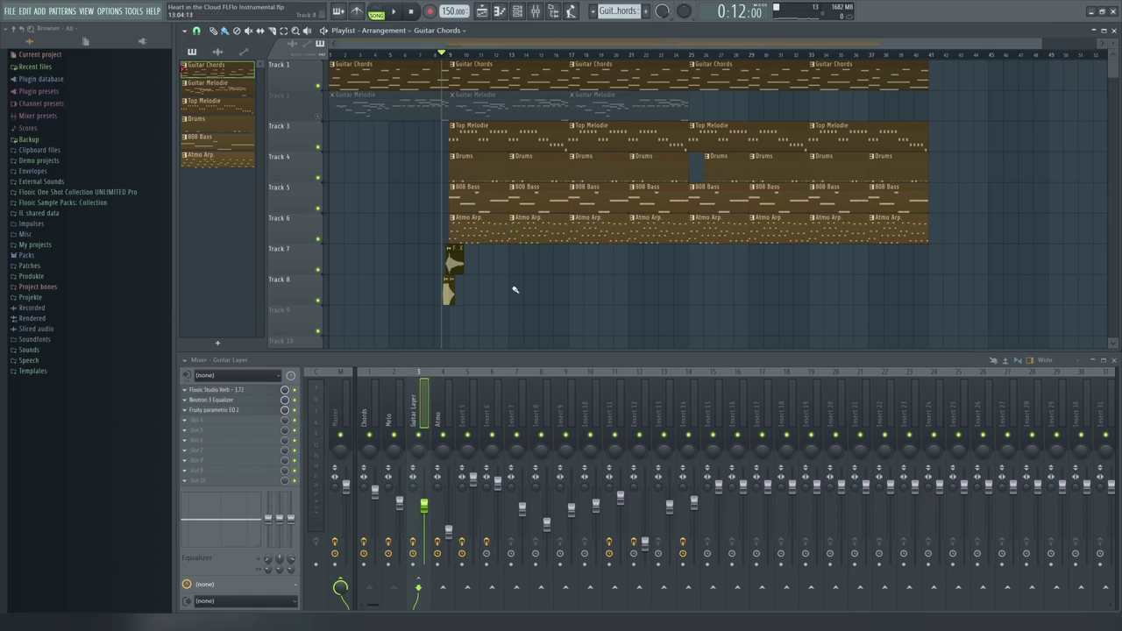
pyautogui.press('space')
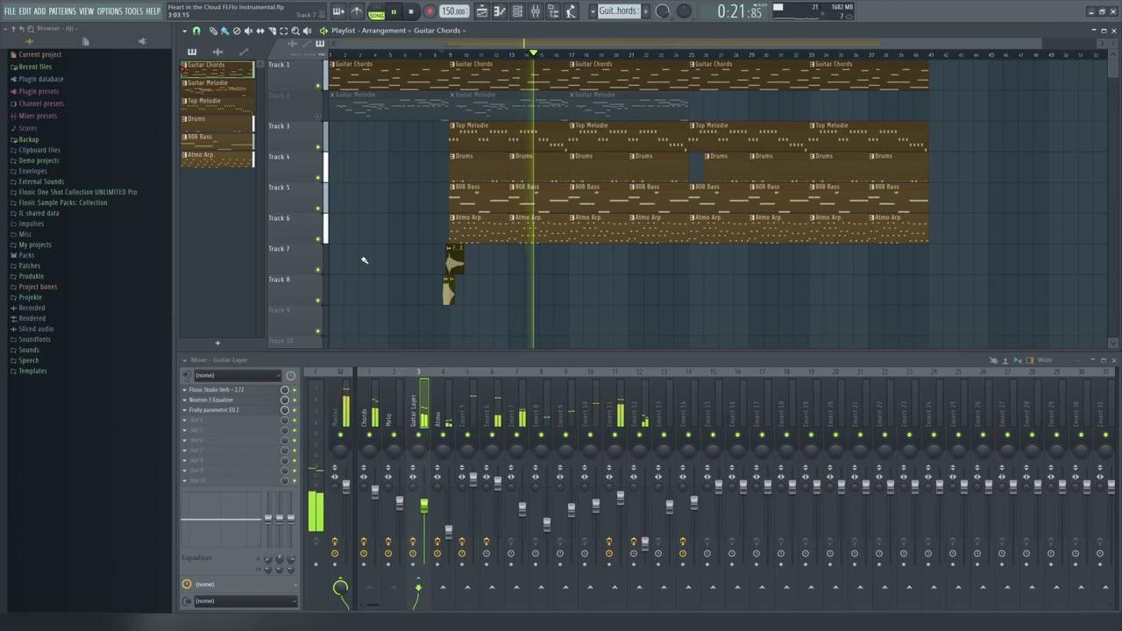
pyautogui.press('space')
# - Leave only Tracks 1 and 2 unmuted, open the first Guitar Melodie clip's notes and switch to pattern mode
pyautogui.keyDown('ctrl'); pyautogui.click(318, 116); pyautogui.keyUp('ctrl')
pyautogui.press('Home')
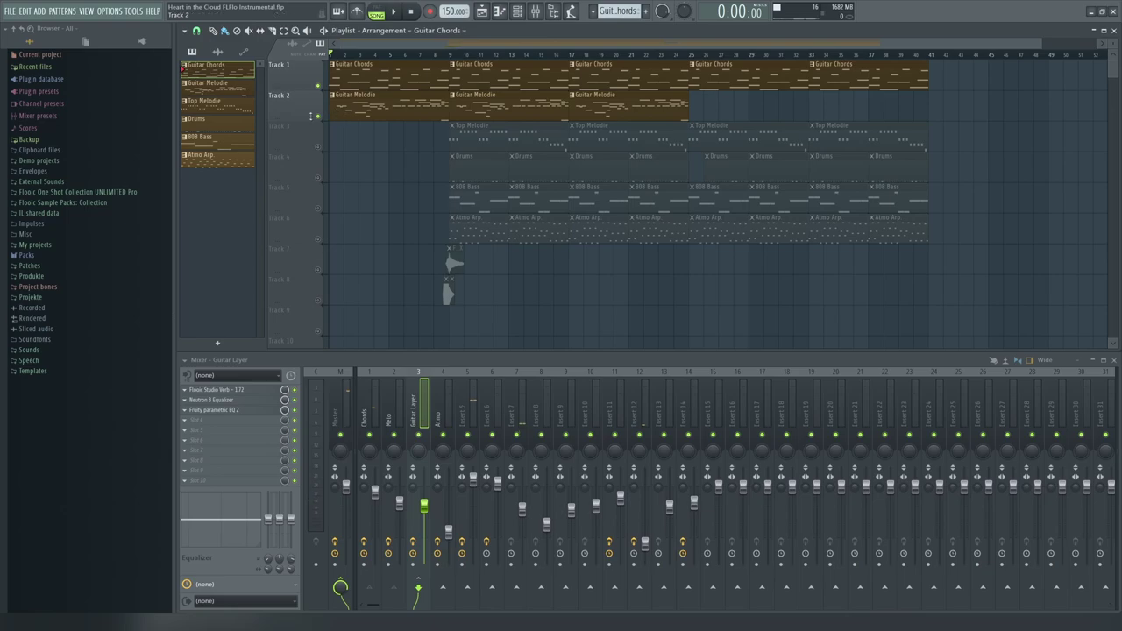
pyautogui.doubleClick(345, 114)
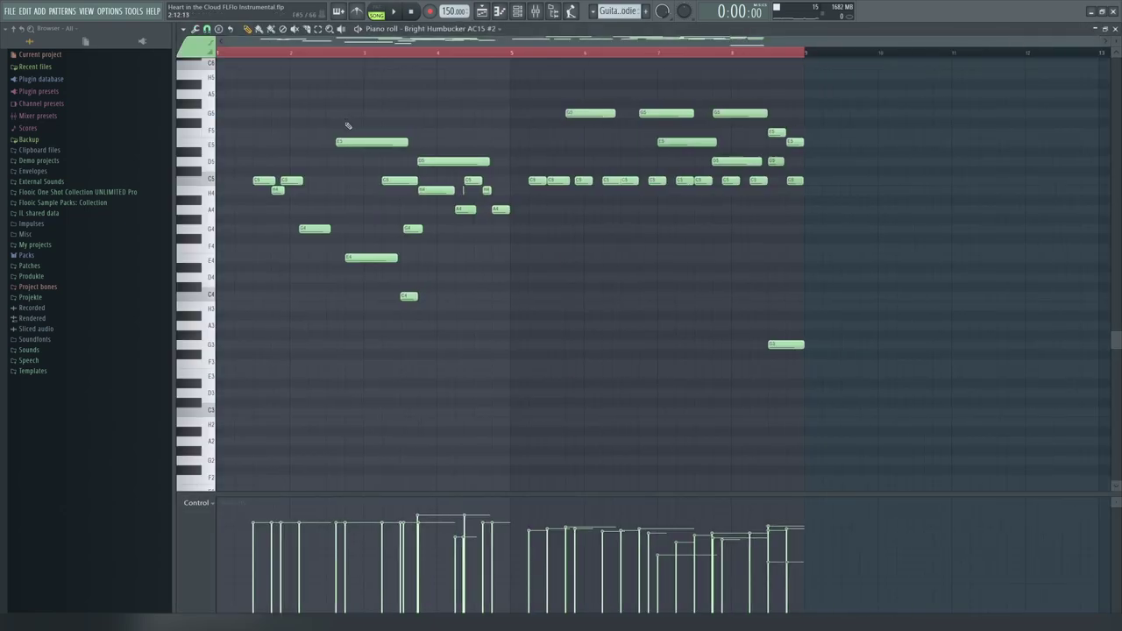
pyautogui.click(381, 13)
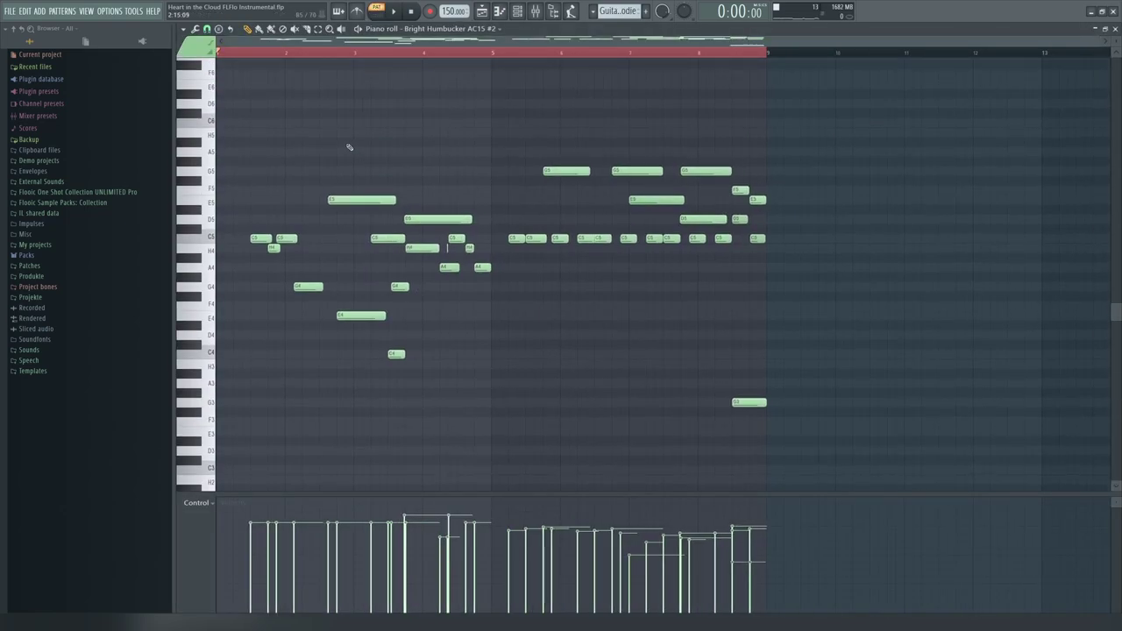
# - Clear the piano roll's time selection and play the Guitar Melodie pattern to hear its notes, then stop
pyautogui.hotkey('alt', 'k')
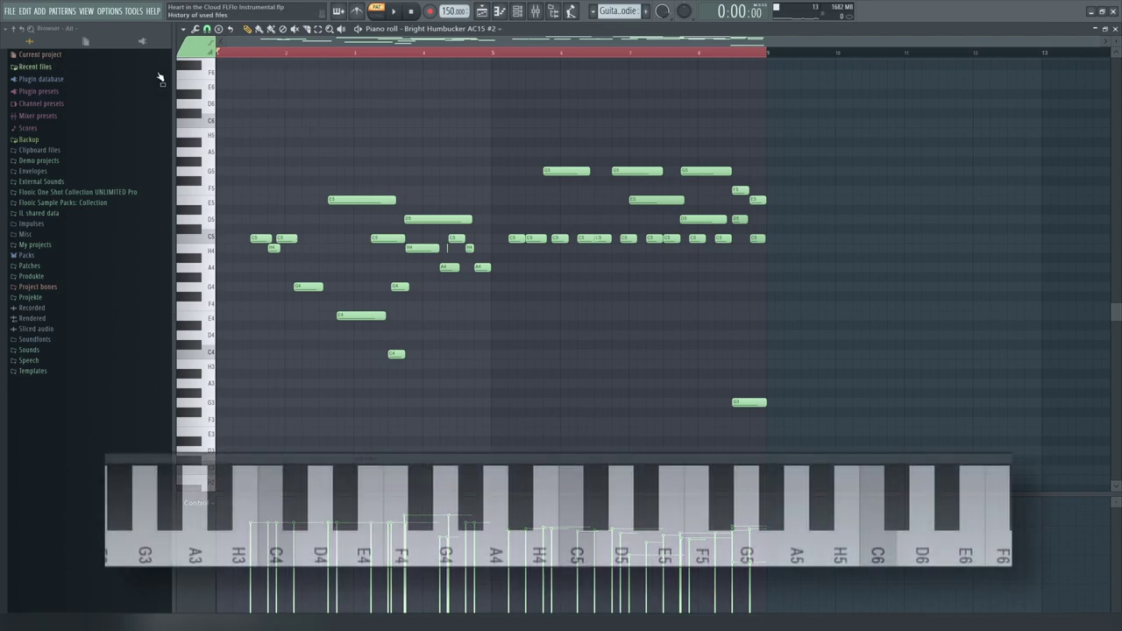
pyautogui.click(265, 56)
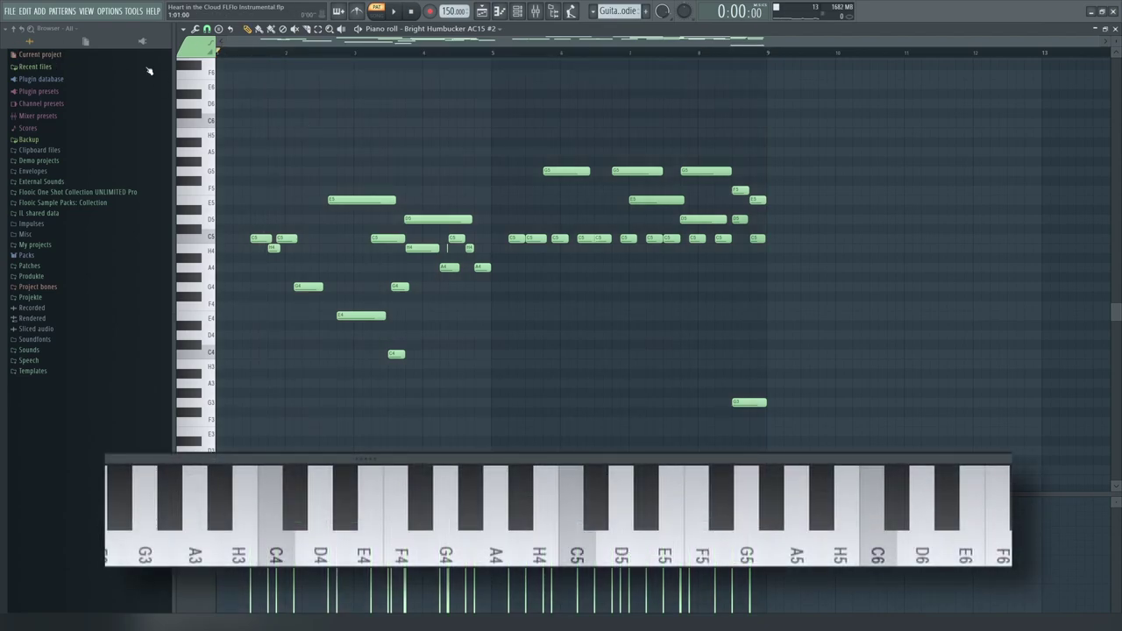
pyautogui.press('space')
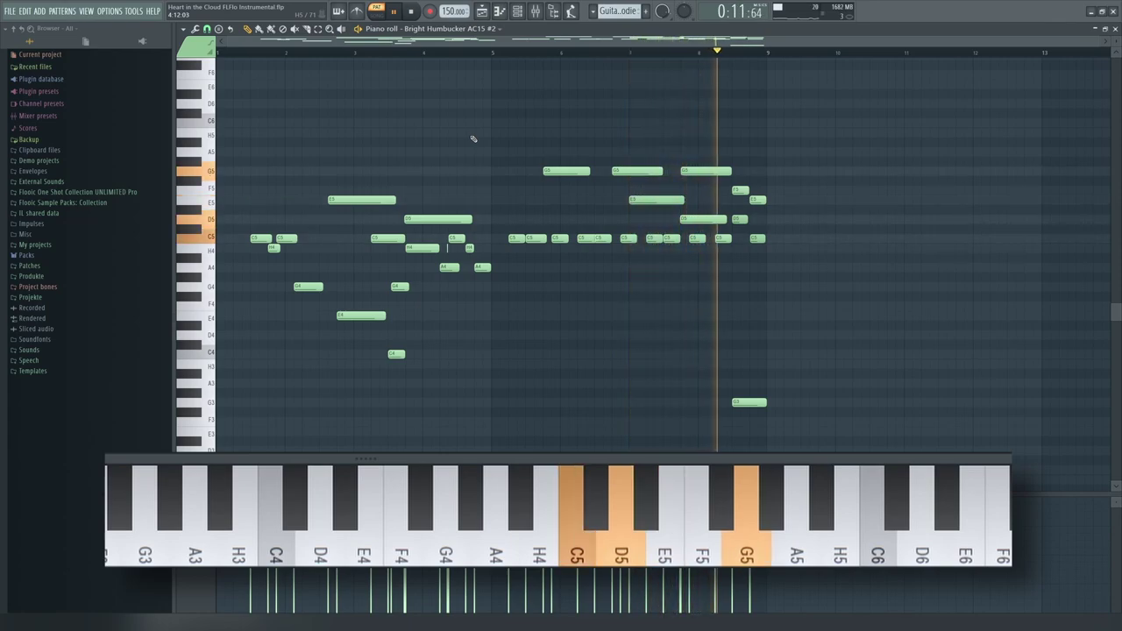
pyautogui.press('space')
pyautogui.scroll(-1, 429, 205)
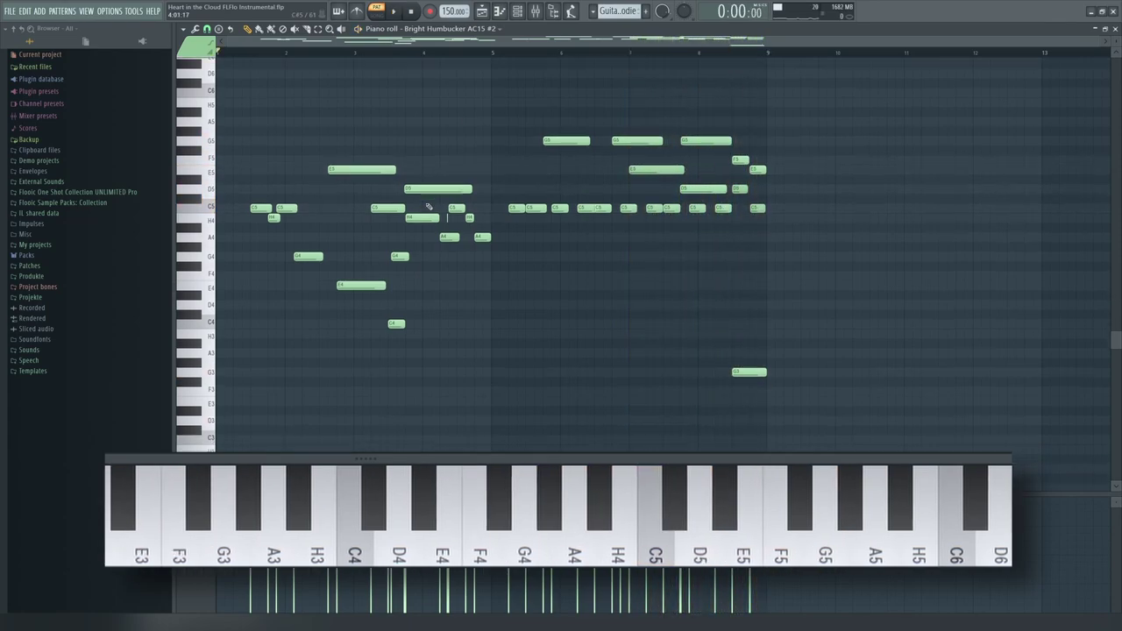
# - Try out C5 on the Bright Humbucker AC15 #2 channel and make a time selection over bars 5 to 8
pyautogui.scroll(3, 428, 205)
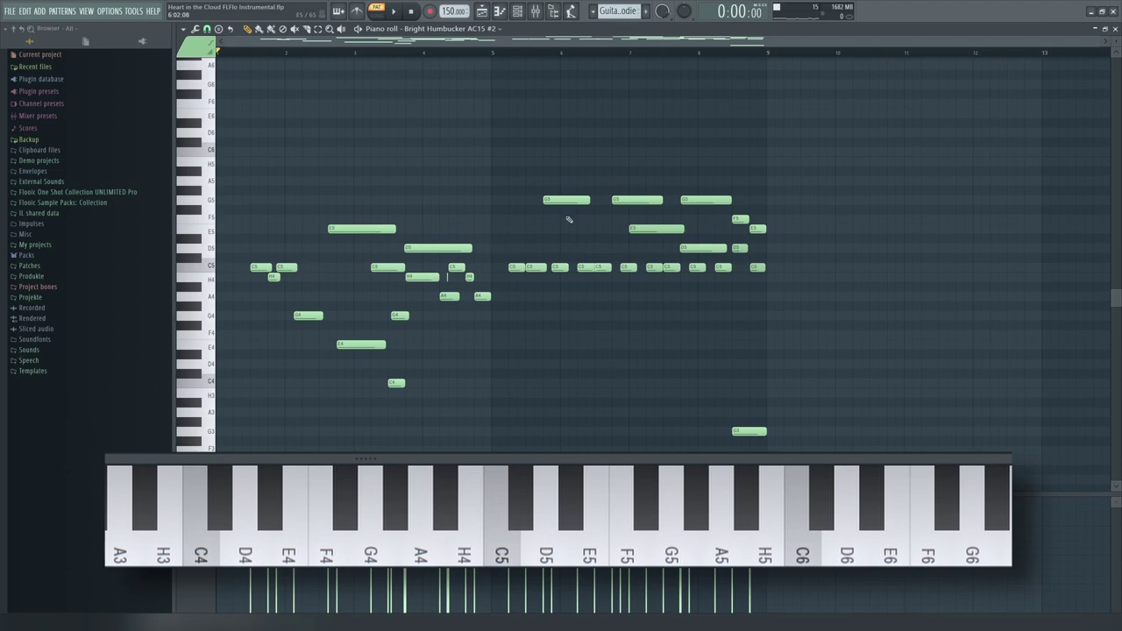
pyautogui.press('x')
pyautogui.press('z')
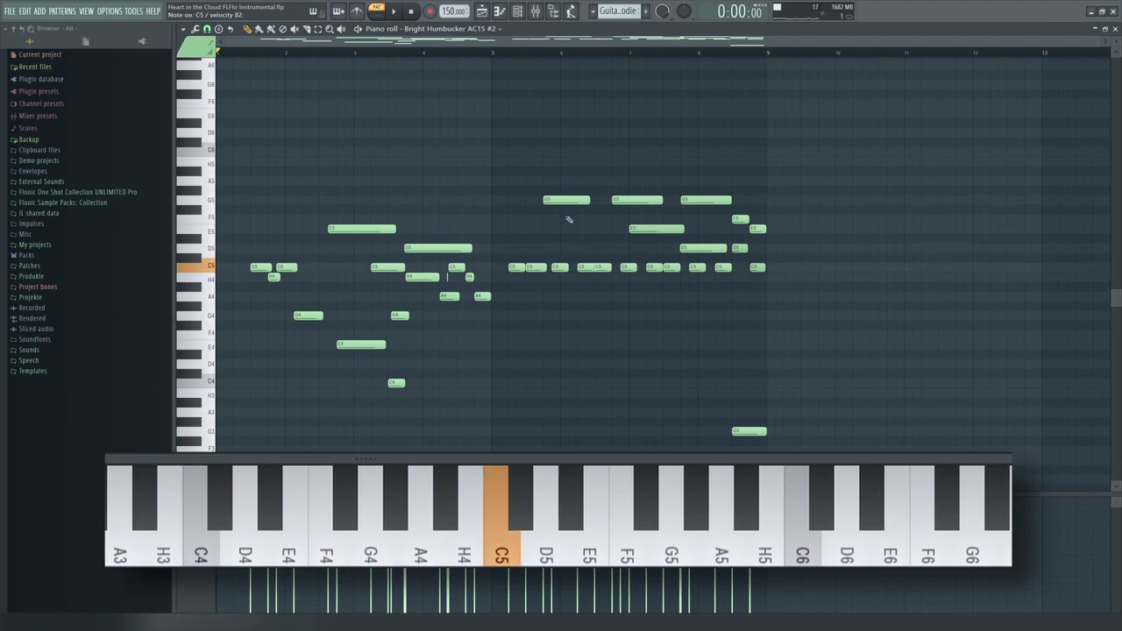
pyautogui.press('b')
pyautogui.moveTo(493, 54); pyautogui.dragTo(767, 56)
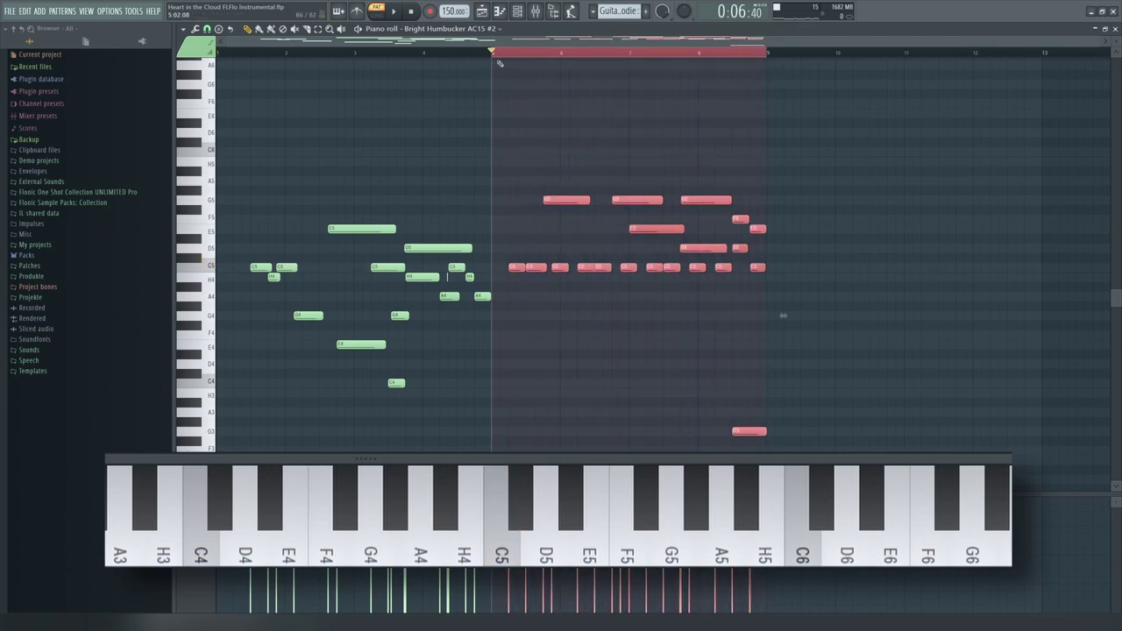
# - Play the repeated C5 and G5 notes live to demonstrate the base of the melody's second half
pyautogui.press('b')
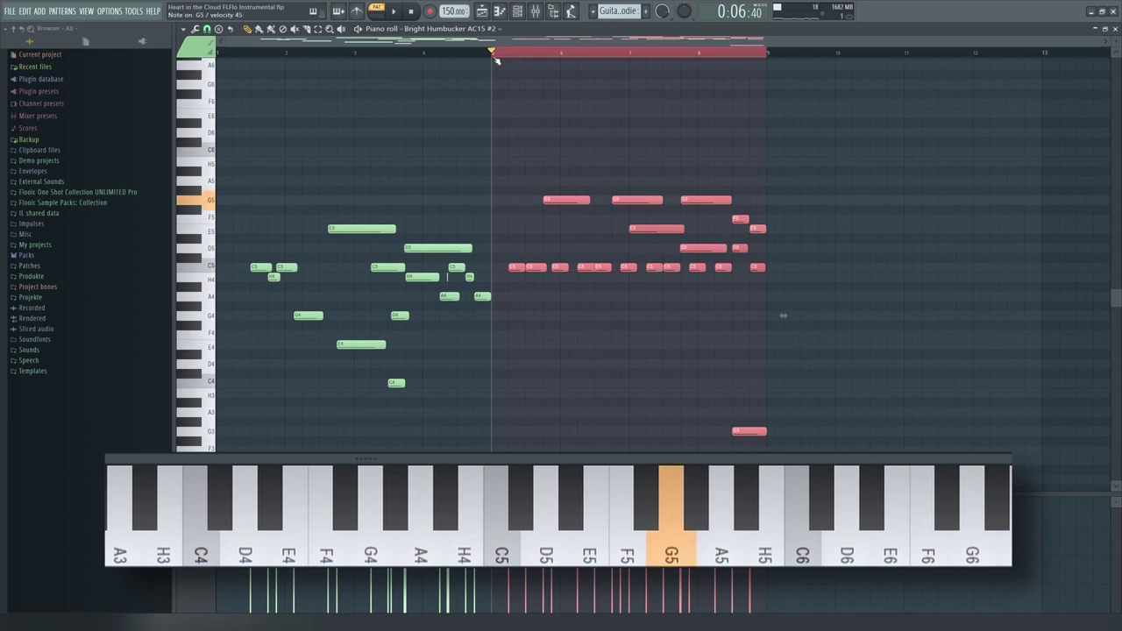
pyautogui.press('z')
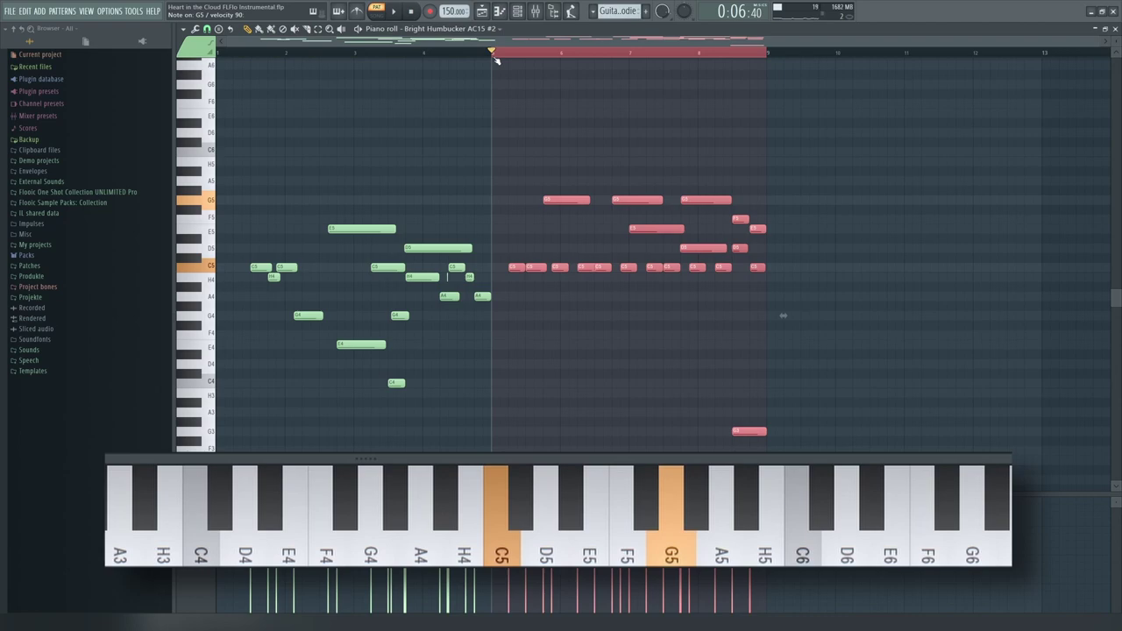
pyautogui.press('z')
pyautogui.press('b')
pyautogui.press('z')
pyautogui.press('z')
pyautogui.press('b')
pyautogui.press('z')
pyautogui.press('z')
pyautogui.press('z')
pyautogui.press('b')
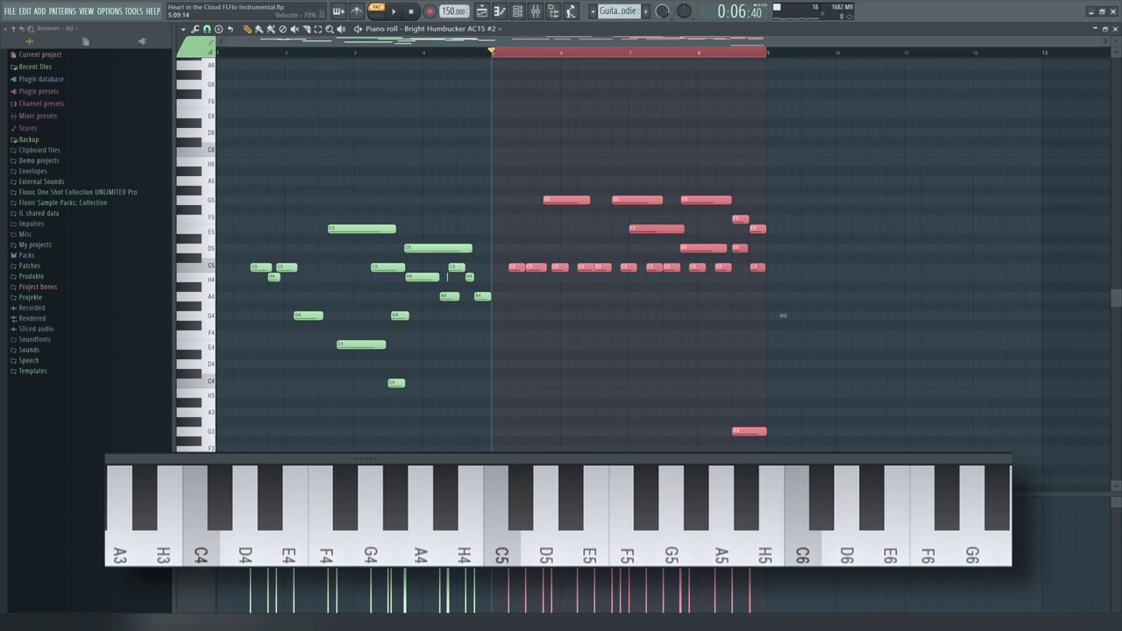
pyautogui.press('b')
pyautogui.press('b')
pyautogui.press('z')
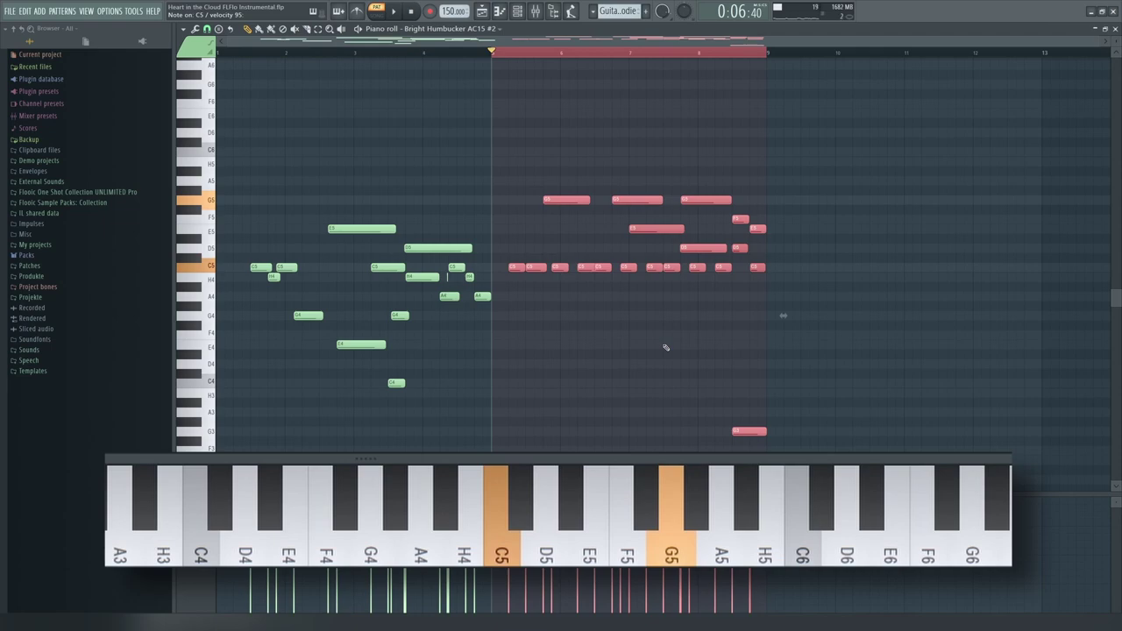
# - Play C5 and G5 live while trying H5, C6, D6 and E6 as changing top notes
pyautogui.press('m')
pyautogui.press('b')
pyautogui.press('m')
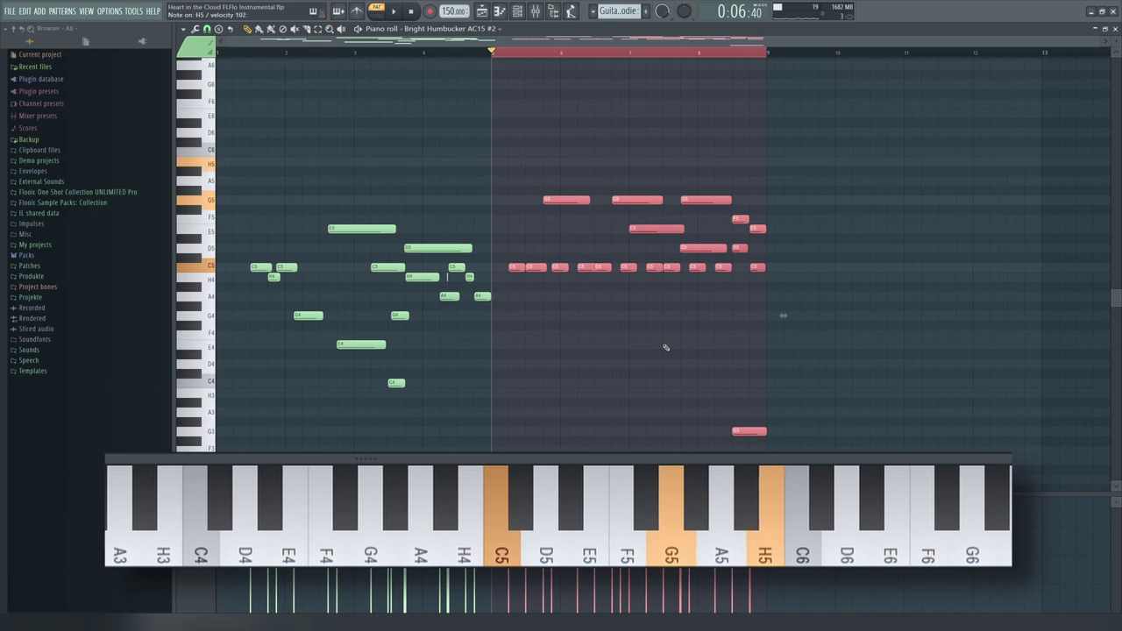
pyautogui.press('z')
pyautogui.press('b')
pyautogui.press('q')
pyautogui.press('z')
pyautogui.press('b')
pyautogui.press('w')
pyautogui.press('z')
pyautogui.press('b')
pyautogui.press('e')
pyautogui.press('w')
pyautogui.press('z')
pyautogui.press('q')
pyautogui.press('b')
pyautogui.press('m')
pyautogui.press('b')
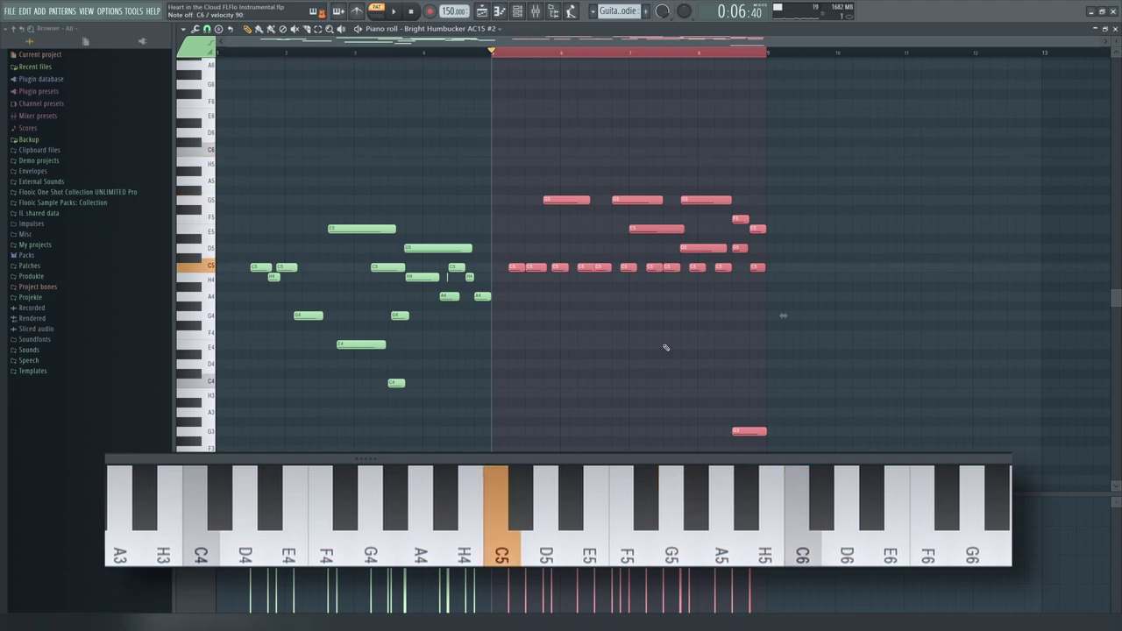
# - Repeat the C5 and G5 base live with D6, C6 and H5 above it
pyautogui.press('b')
pyautogui.press('w')
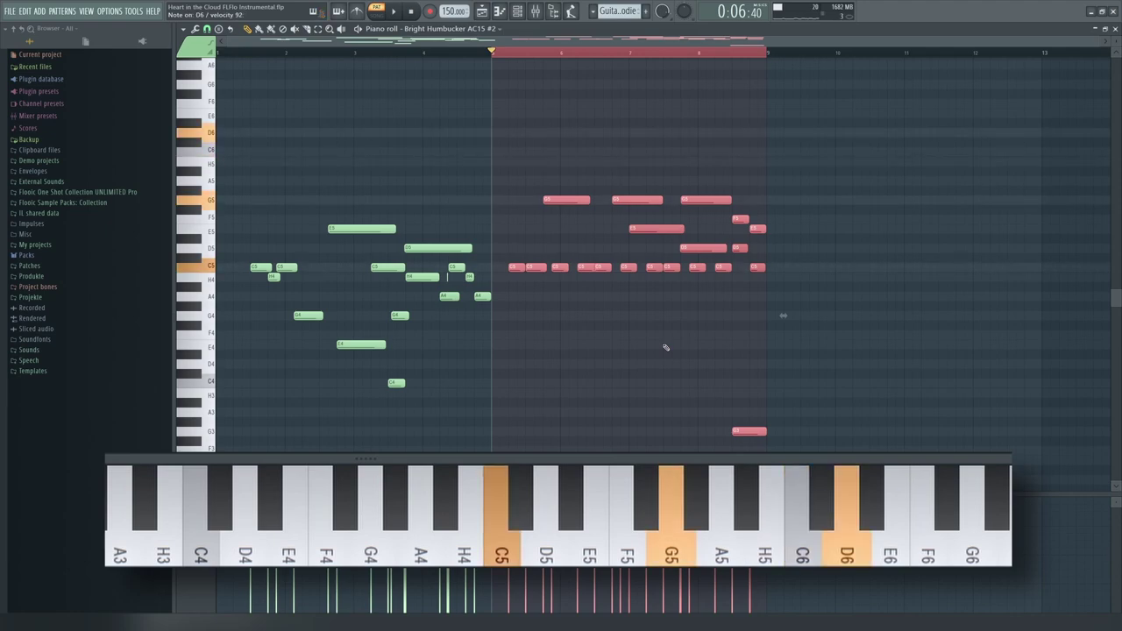
pyautogui.press('z')
pyautogui.press('b')
pyautogui.press('q')
pyautogui.press('z')
pyautogui.press('b')
pyautogui.press('m')
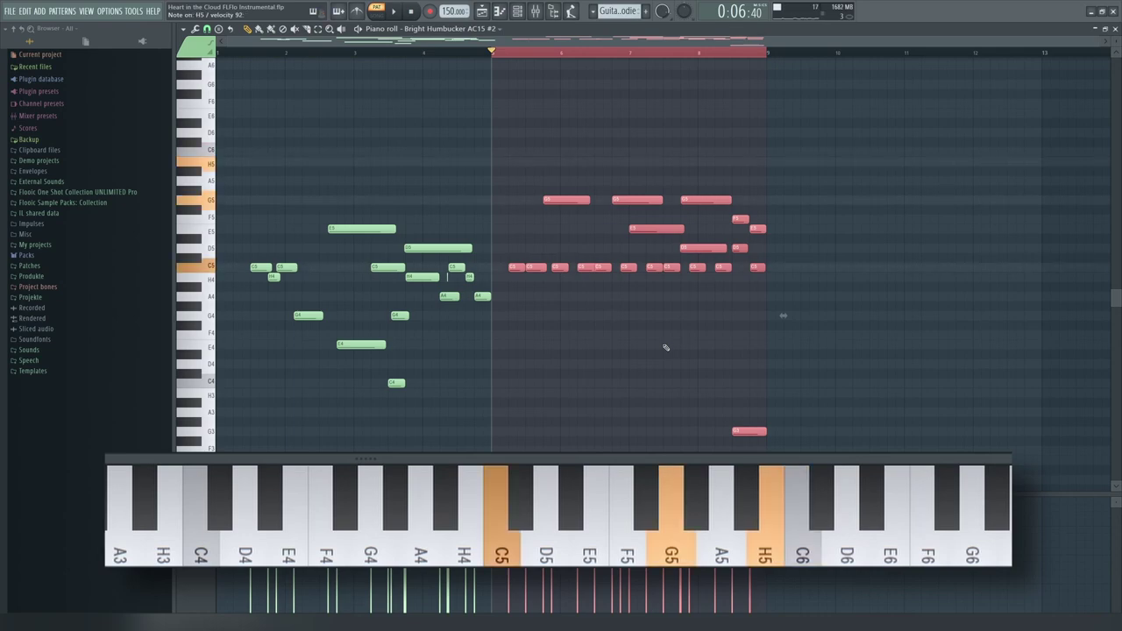
pyautogui.press('z')
pyautogui.press('q')
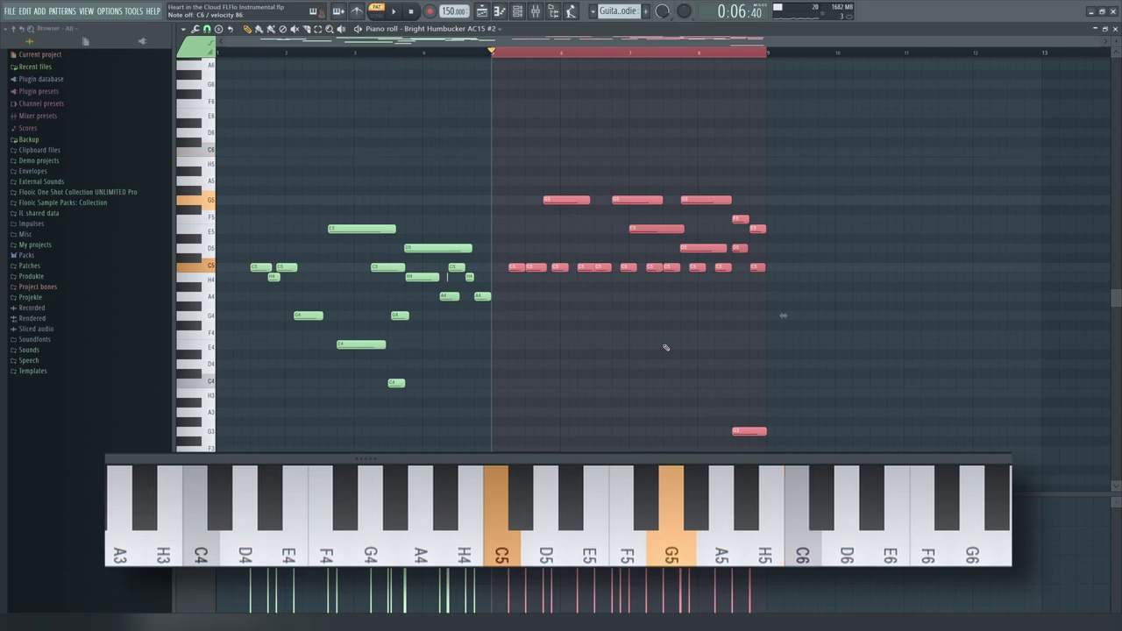
# - Play the second half's E5 and D5 notes live over the C5 and G5 base
pyautogui.press('c')
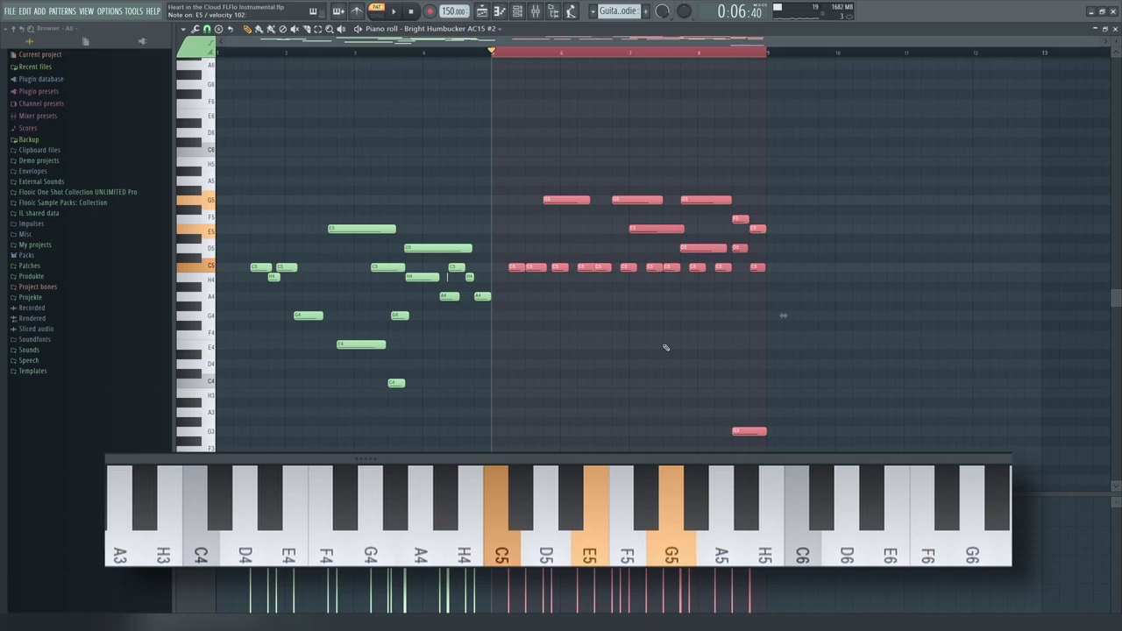
pyautogui.press('c')
pyautogui.press('b')
pyautogui.press('c')
pyautogui.press('x')
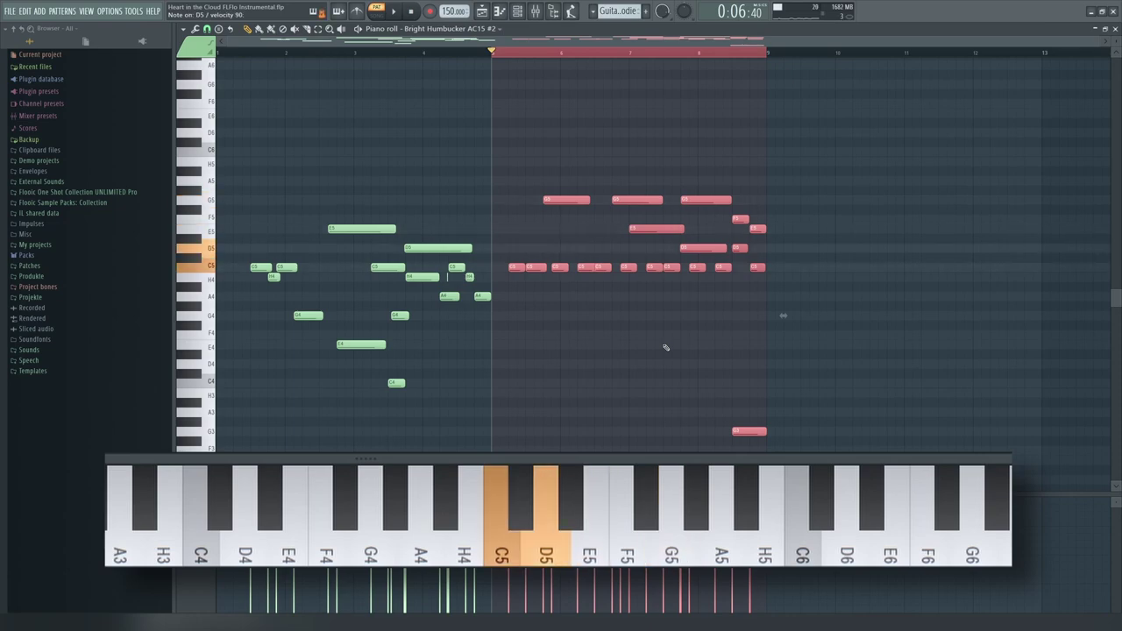
pyautogui.press('x')
pyautogui.press('b')
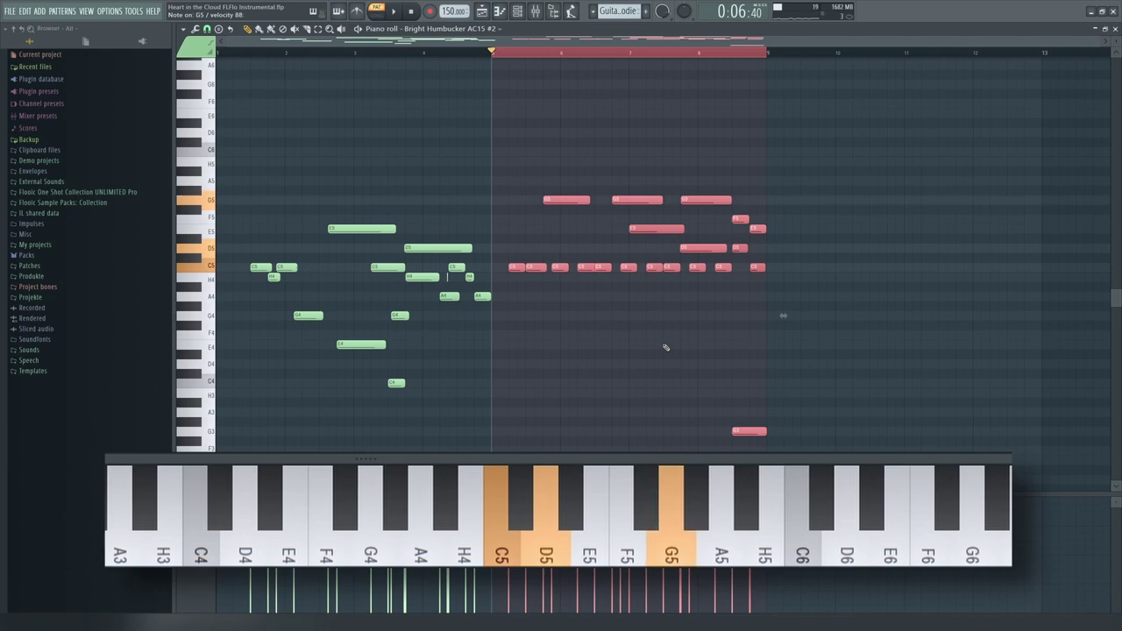
# - Play C5, D5 and G5 together repeatedly to demonstrate the bar 8 combination
pyautogui.press('z')
pyautogui.press('x')
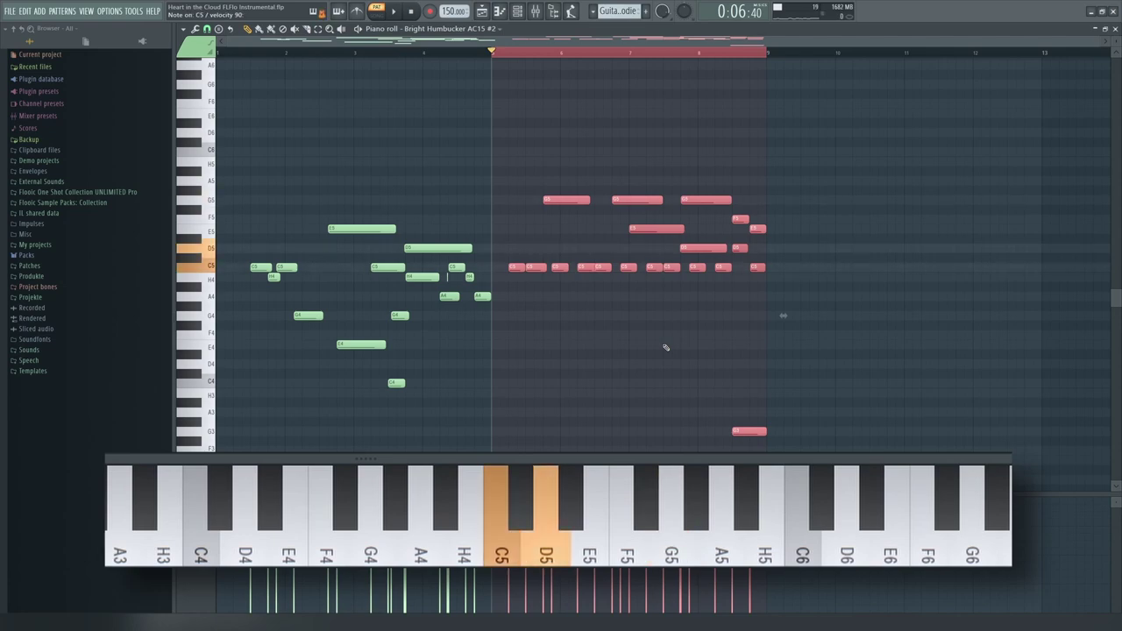
pyautogui.press('z')
pyautogui.press('x')
pyautogui.press('b')
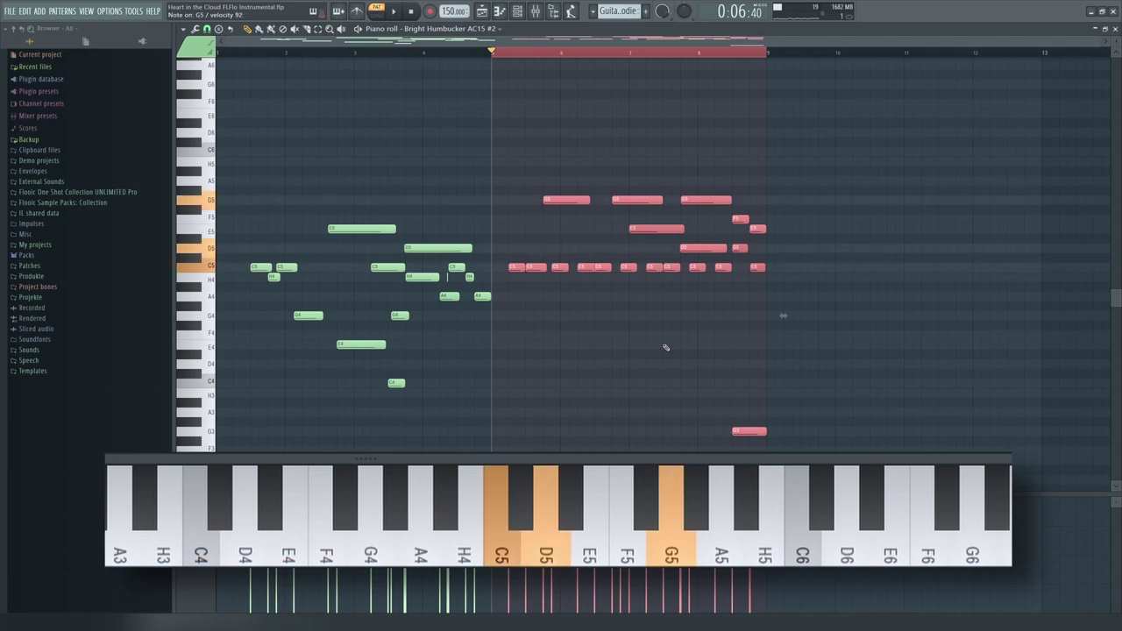
pyautogui.press('z')
pyautogui.press('x')
pyautogui.press('b')
# - Play D5 with F5, followed by C5 with E5, to demonstrate the melody's closing notes
pyautogui.press('v')
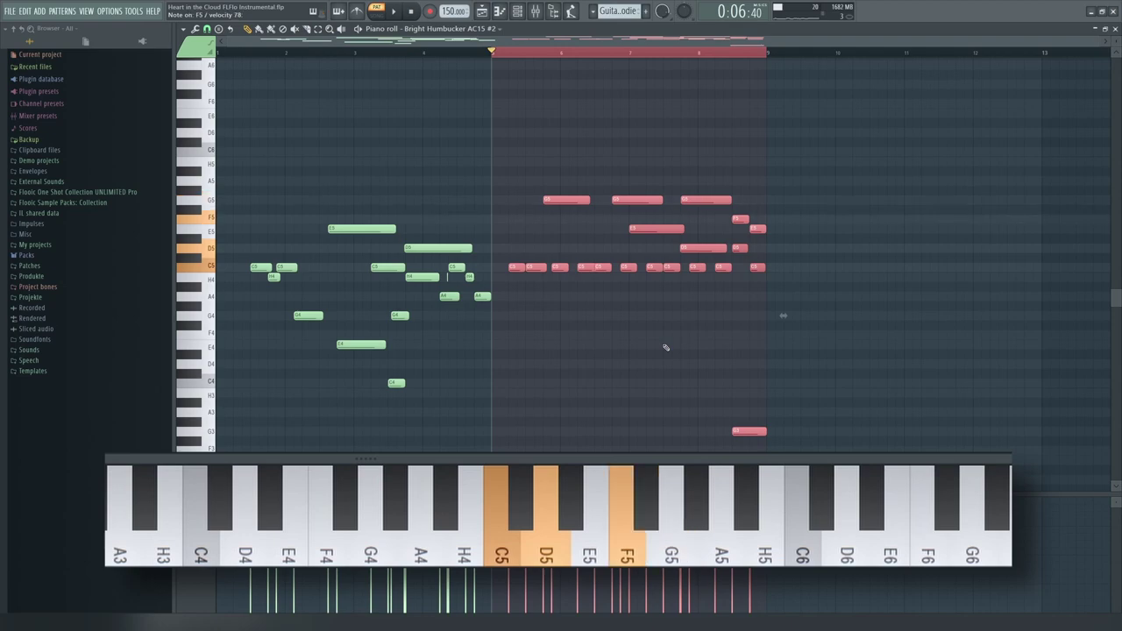
pyautogui.press('x')
pyautogui.press('v')
pyautogui.press('z')
pyautogui.press('c')
pyautogui.press('v')
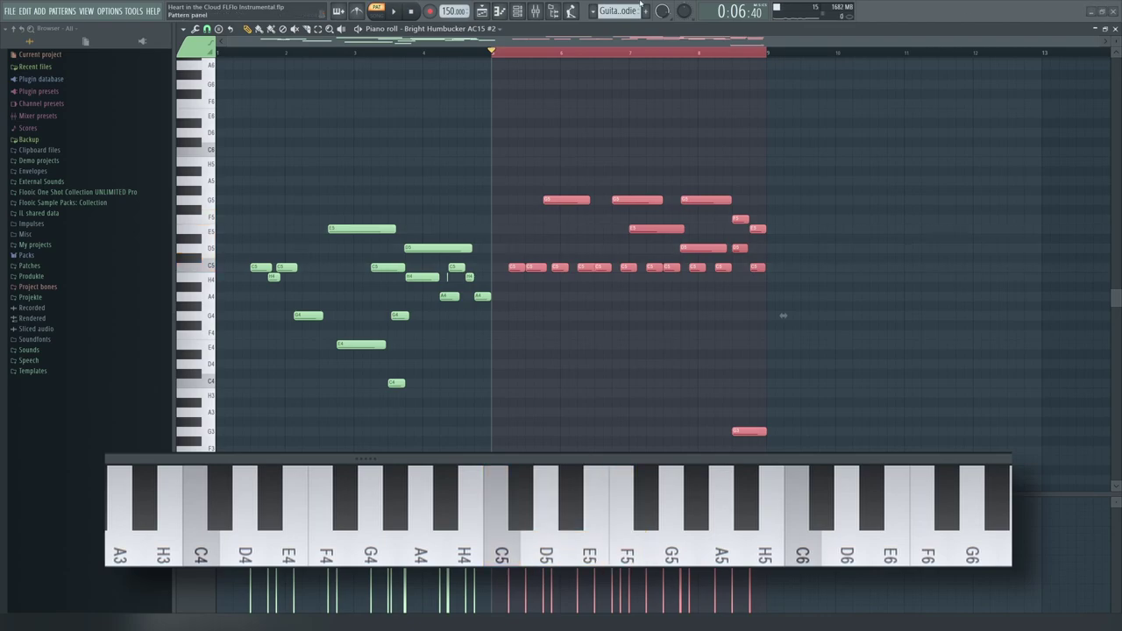
# - Examine the final notes of bar 8 closely and play the D5 and F5 pair live
pyautogui.scroll(3, 762, 61)
pyautogui.scroll(4, 762, 61)
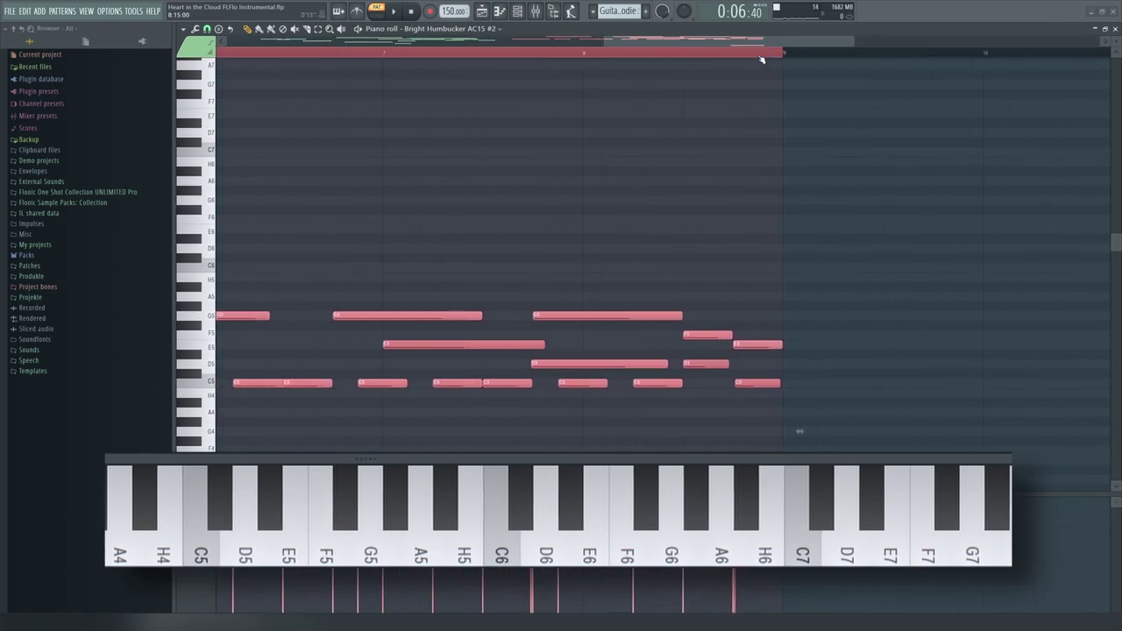
pyautogui.scroll(-1, 668, 175)
pyautogui.press('c')
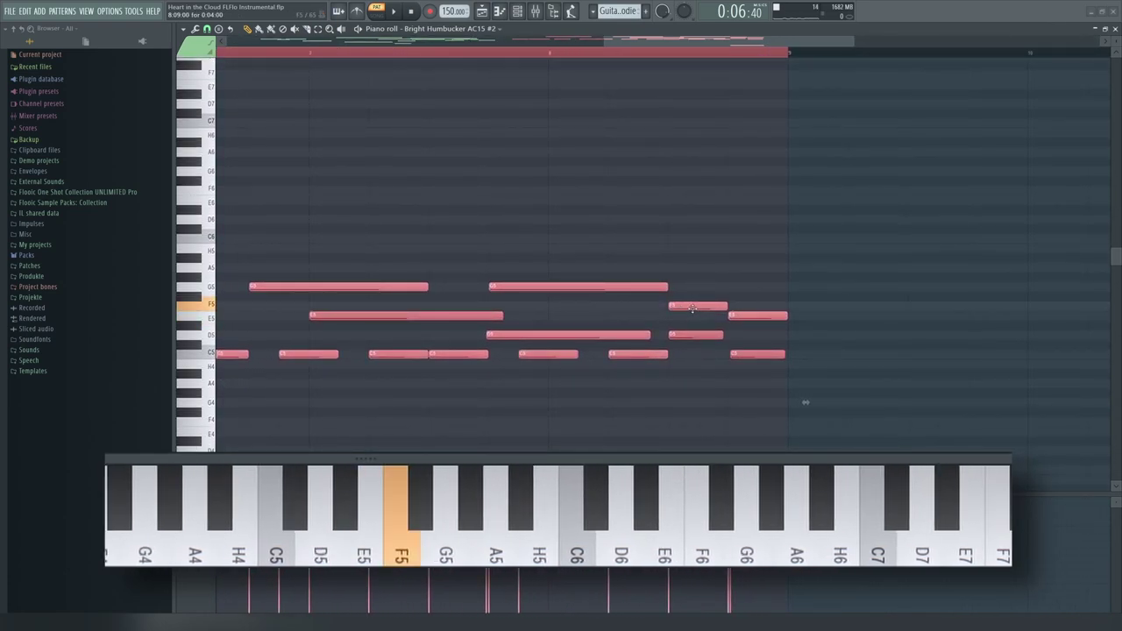
pyautogui.press('x')
pyautogui.press('x')
pyautogui.press('v')
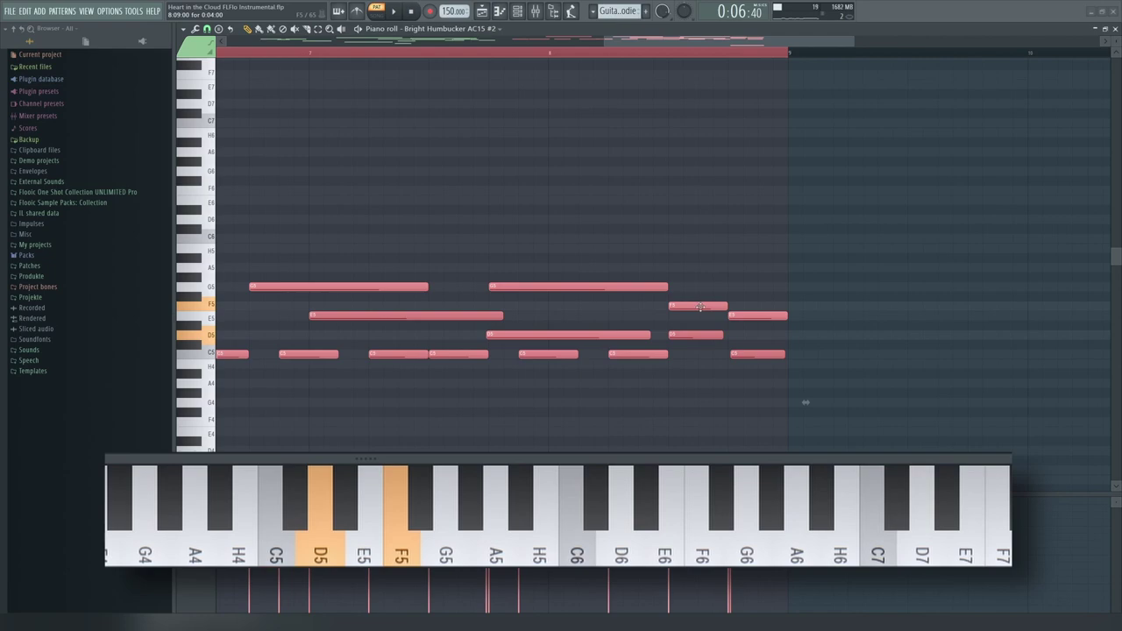
# - Alternate live between the D5–F5 and C5–E5 pairs to demonstrate the ending
pyautogui.press('z')
pyautogui.press('c')
pyautogui.press('x')
pyautogui.press('v')
pyautogui.press('z')
pyautogui.press('c')
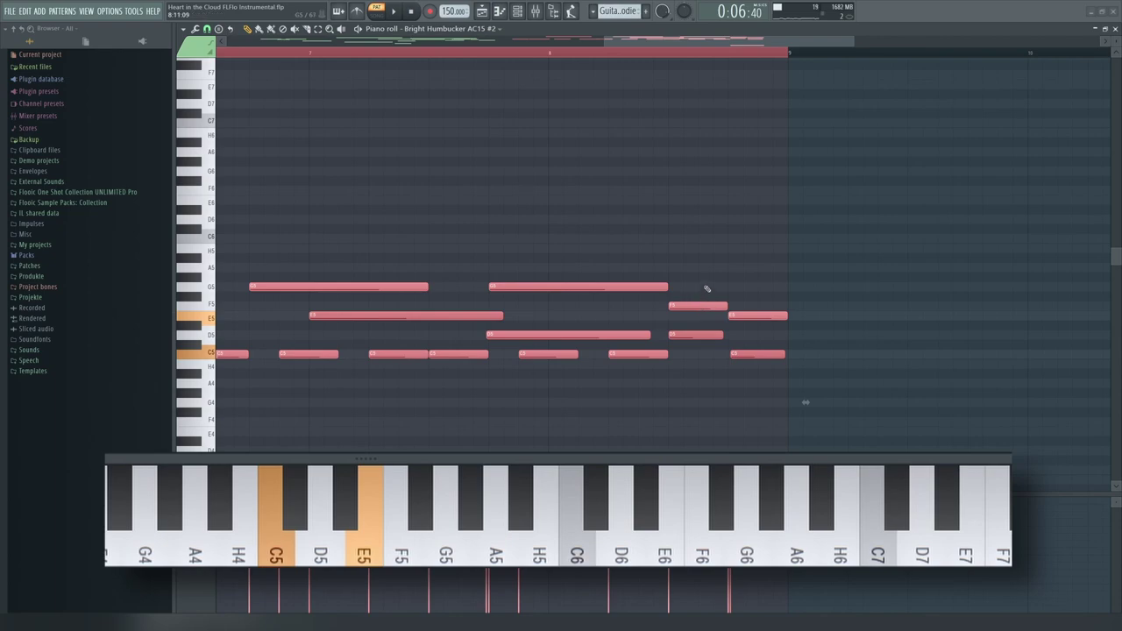
pyautogui.press('x')
pyautogui.press('v')
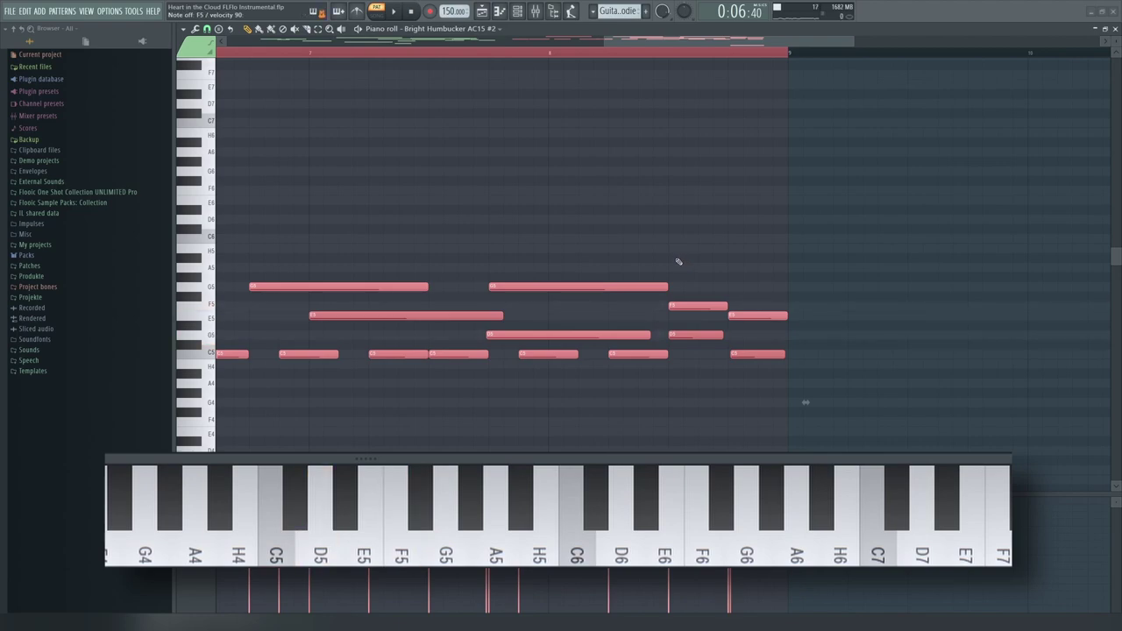
pyautogui.press('z')
pyautogui.press('c')
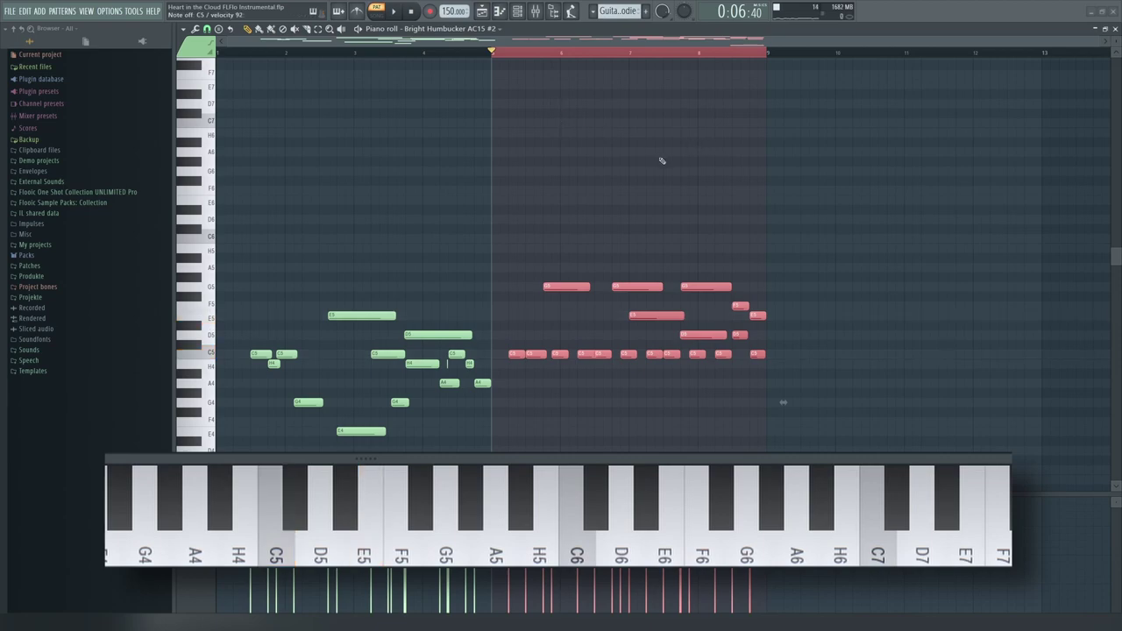
# - Play the second half's melody live, combining repeated C5 and G5 with E5 and D5
pyautogui.press('z')
pyautogui.press('b')
pyautogui.press('z')
pyautogui.press('b')
pyautogui.press('z')
pyautogui.press('z')
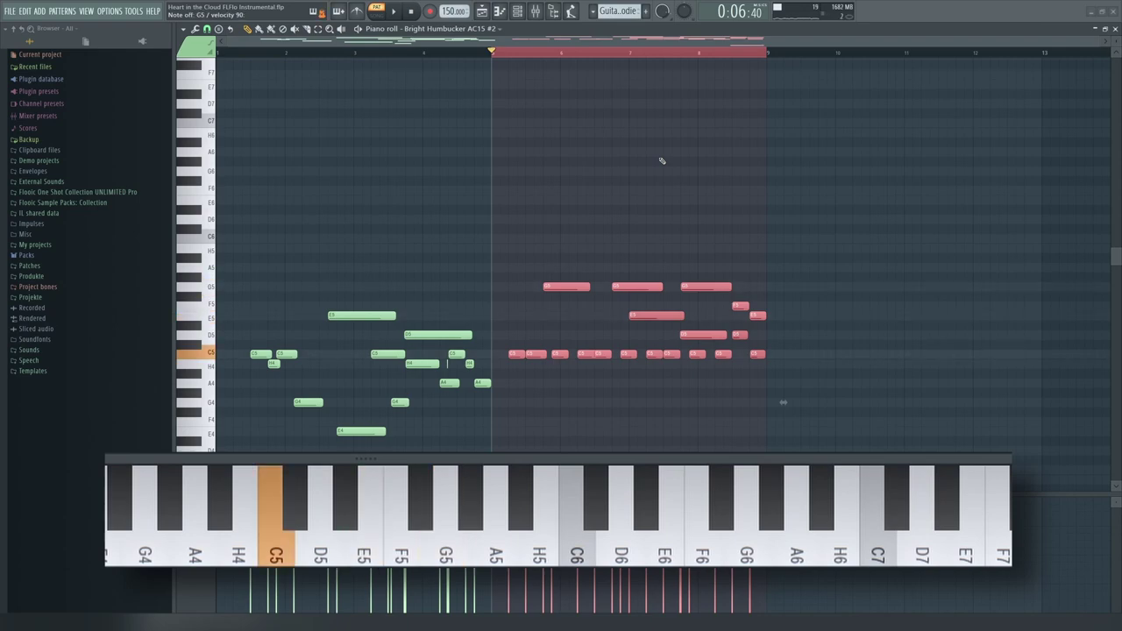
pyautogui.press('c')
pyautogui.press('b')
pyautogui.press('x')
pyautogui.press('b')
pyautogui.press('c')
pyautogui.press('b')
pyautogui.press('z')
pyautogui.press('z')
pyautogui.press('c')
pyautogui.press('b')
pyautogui.press('b')
pyautogui.press('z')
pyautogui.press('b')
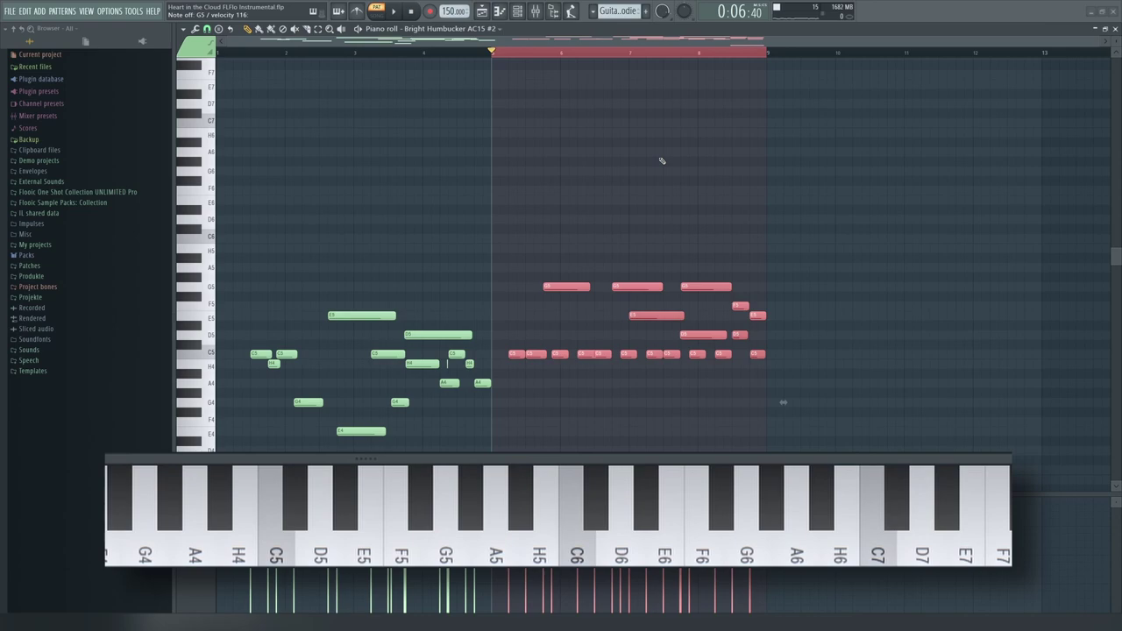
# - Clear the time selection, return the playhead to the start and examine the low G3 note ending bar 8
pyautogui.click(496, 55)
pyautogui.press('Home')
pyautogui.scroll(-3, 225, 131)
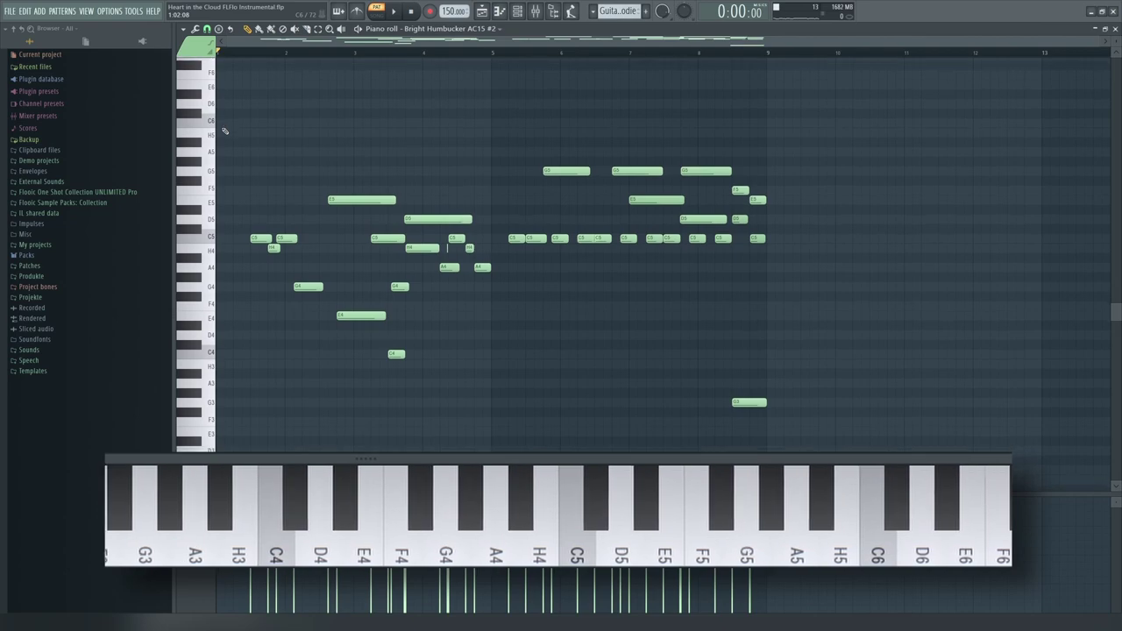
pyautogui.scroll(5, 728, 392)
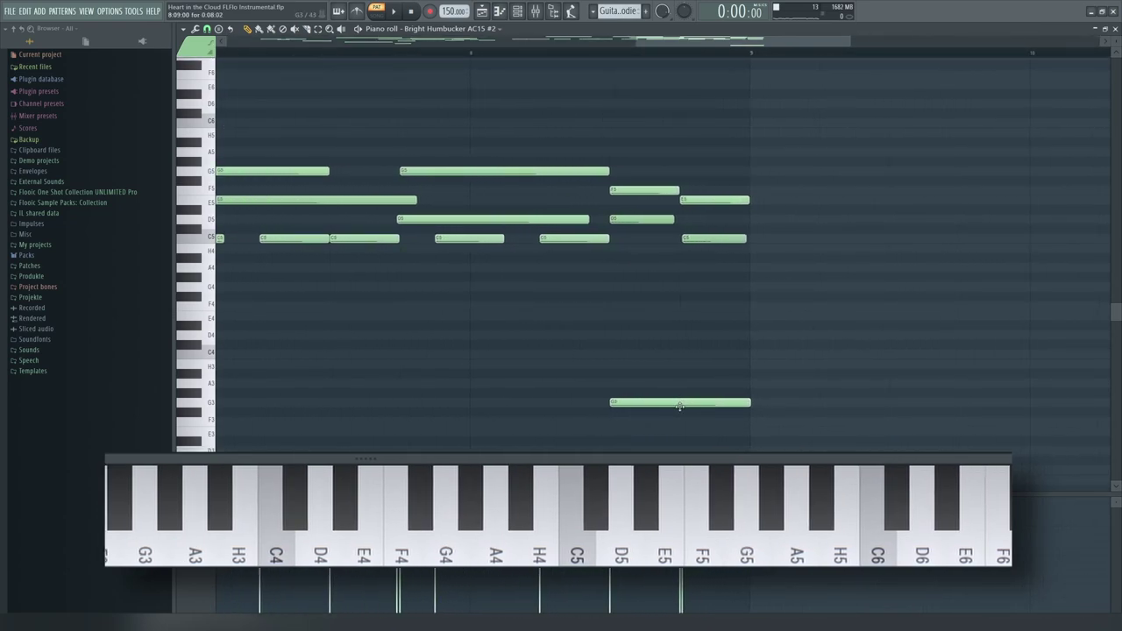
pyautogui.scroll(-5, 687, 383)
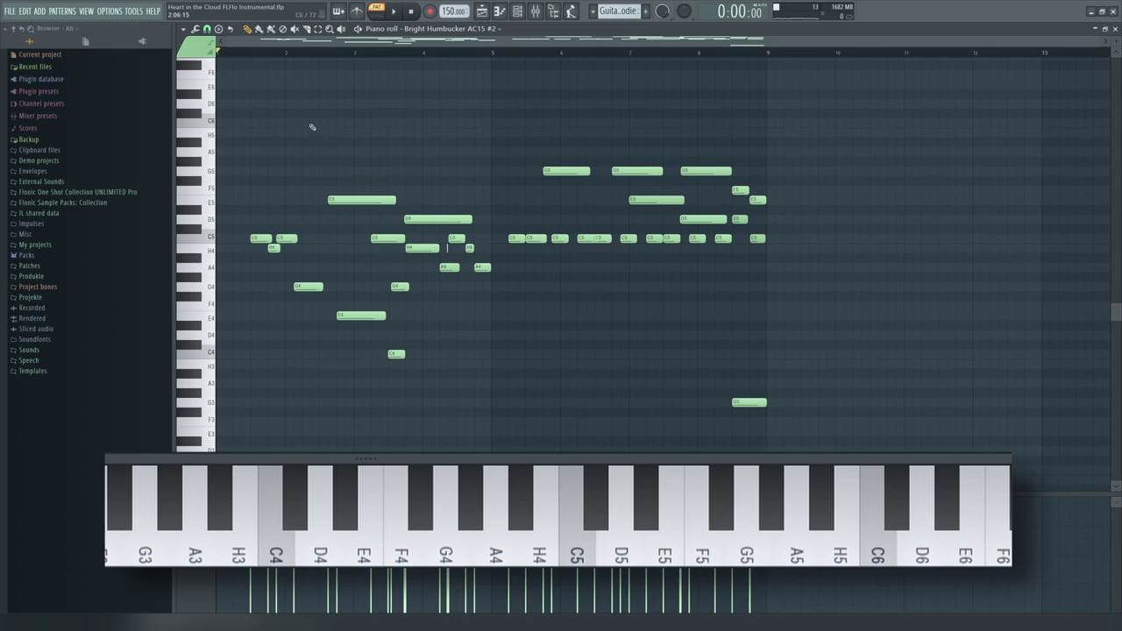
# - Move the low G3 note at the end of bar 8 up one octave and back down
pyautogui.moveTo(228, 117); pyautogui.dragTo(782, 417)
pyautogui.click(693, 432)
pyautogui.scroll(4, 759, 406)
pyautogui.click(713, 403)
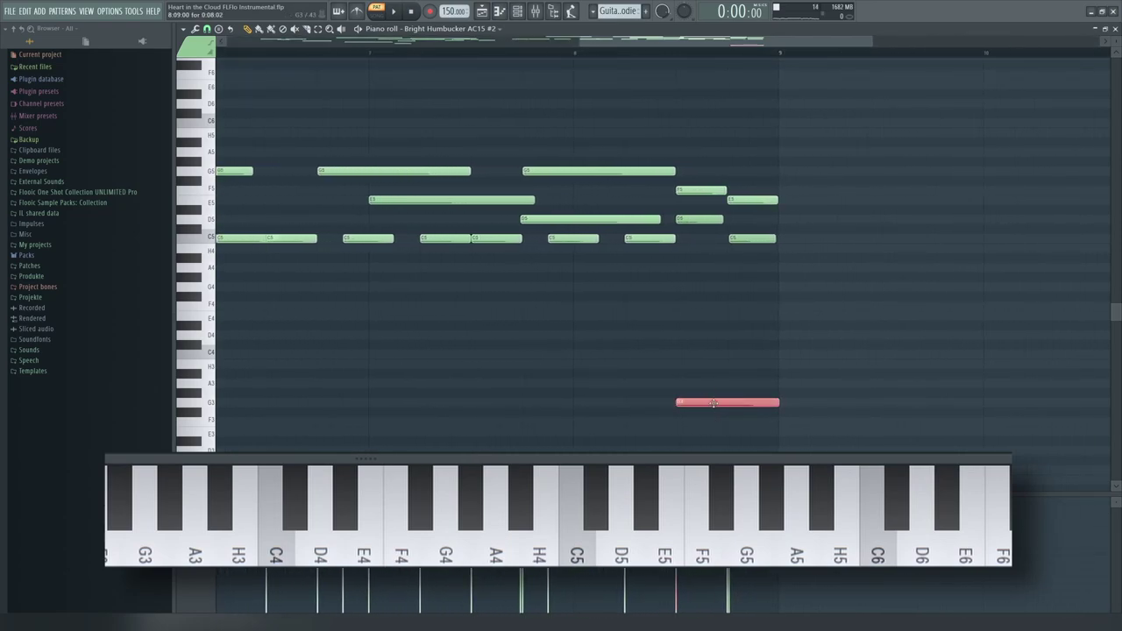
pyautogui.hotkey('ctrl', 'Up')
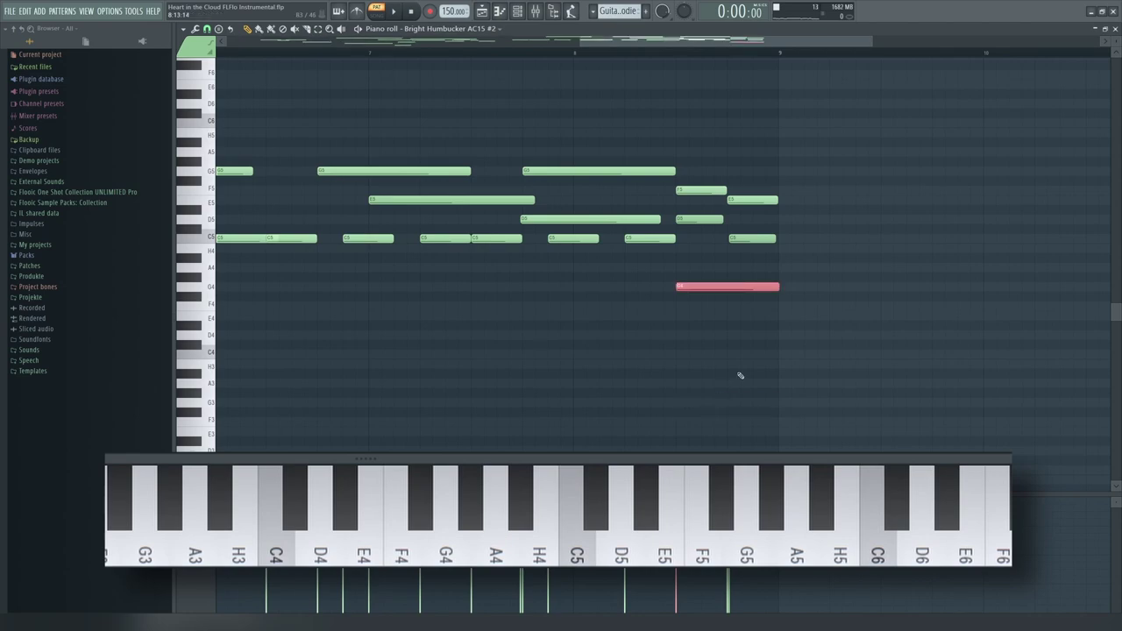
pyautogui.hotkey('ctrl', 'Down')
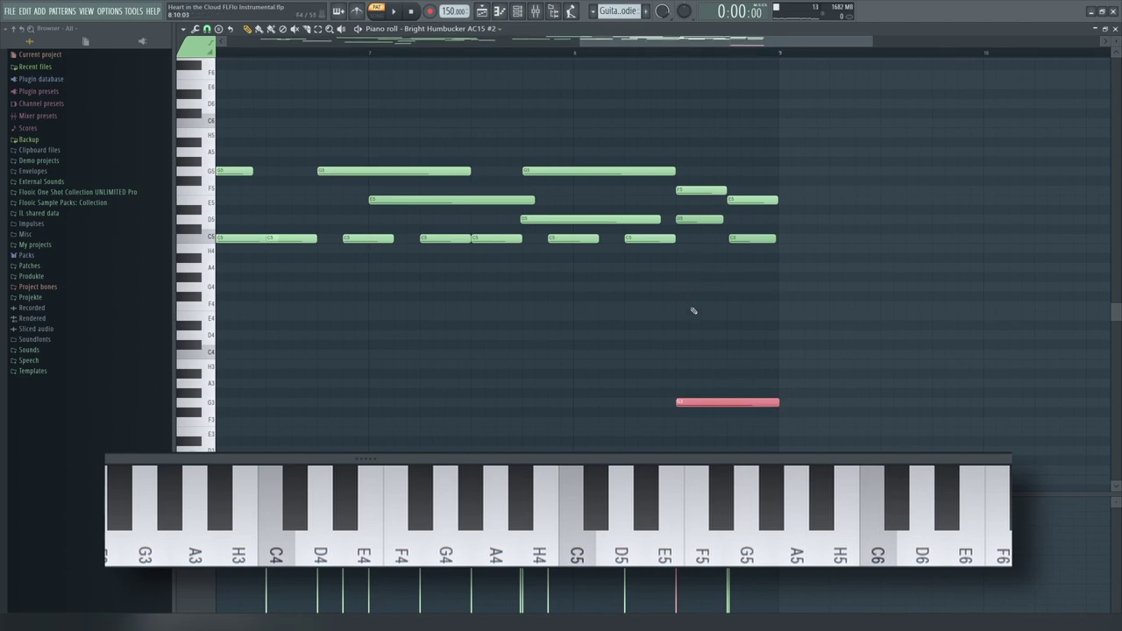
# - Make a time selection over bars 1 to 4 of the Guitar Melodie pattern
pyautogui.scroll(-5, 681, 353)
pyautogui.click(447, 341)
pyautogui.scroll(3, 283, 321)
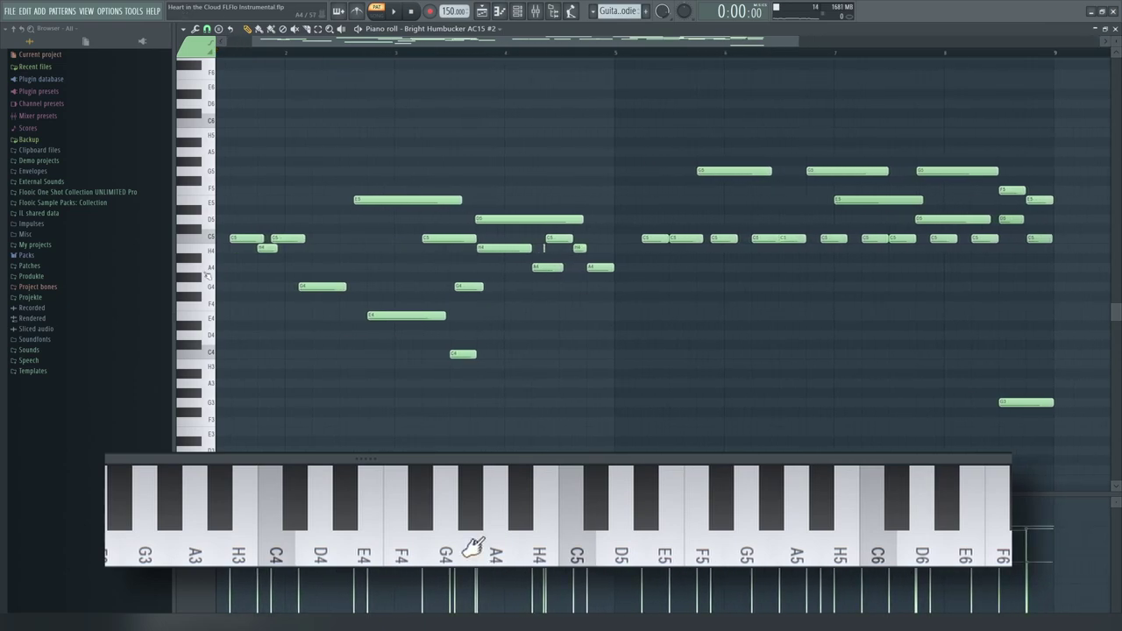
pyautogui.hscroll(-1, 597, 80)
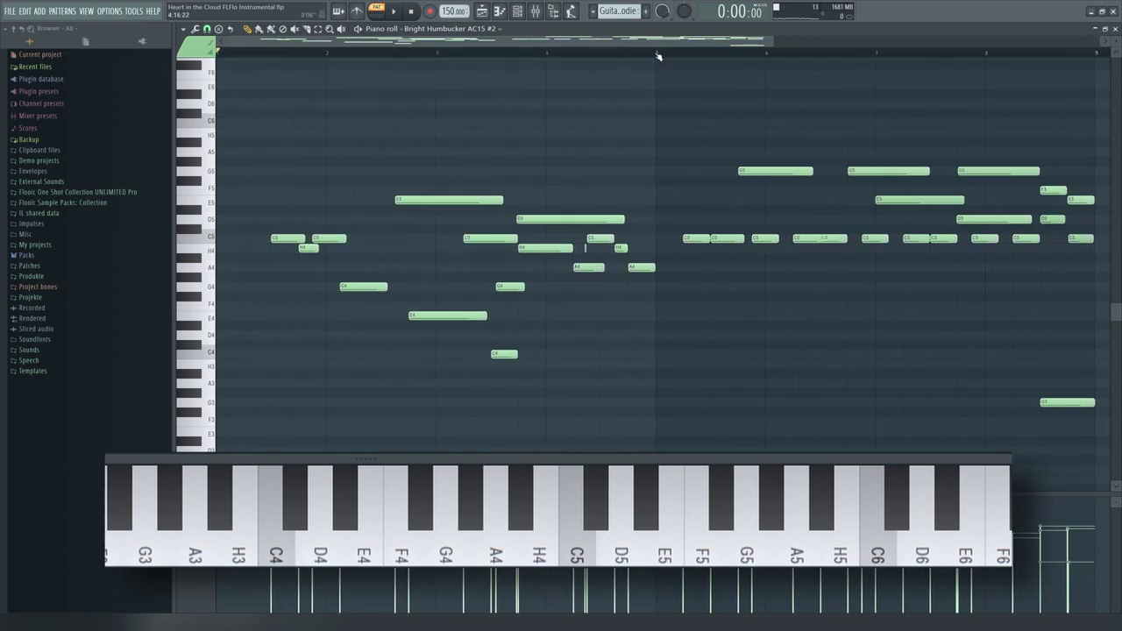
pyautogui.moveTo(657, 56); pyautogui.dragTo(217, 54)
pyautogui.scroll(-2, 215, 230)
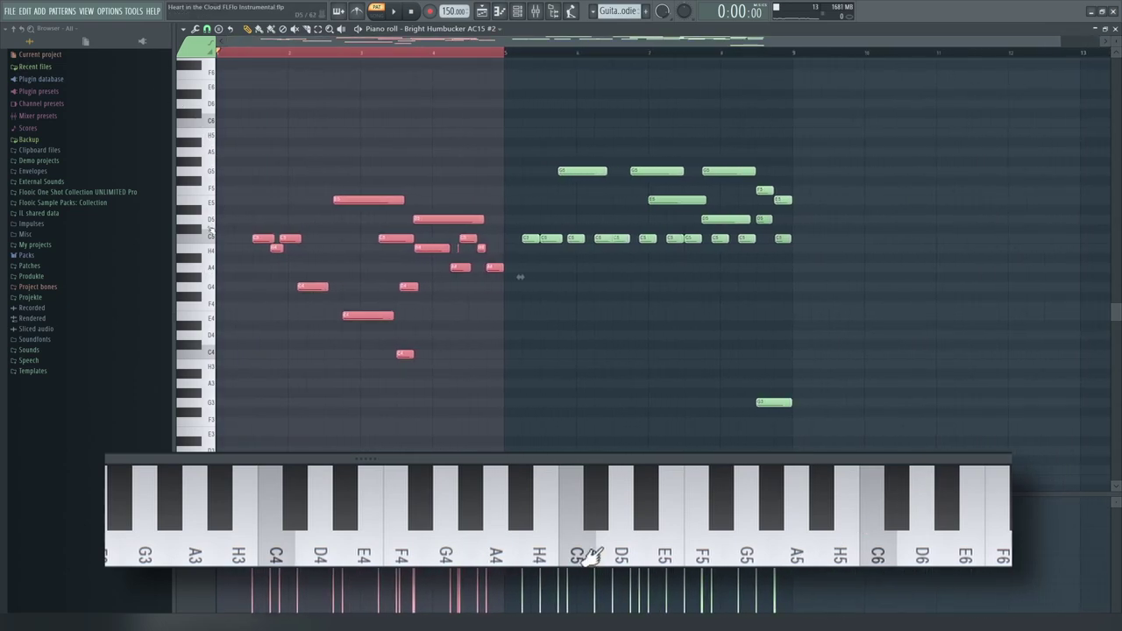
pyautogui.scroll(2, 215, 230)
# - Deselect the notes and move the playhead from the start of the first E5 note to just past its end in bar 3
pyautogui.moveTo(277, 57); pyautogui.dragTo(436, 83)
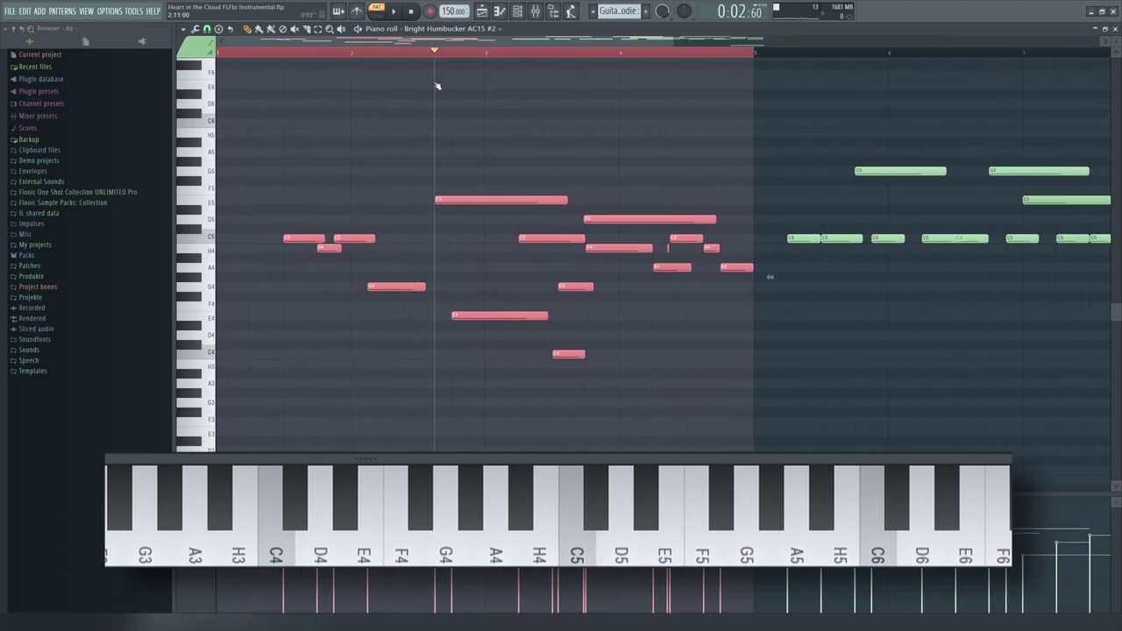
pyautogui.click(645, 316)
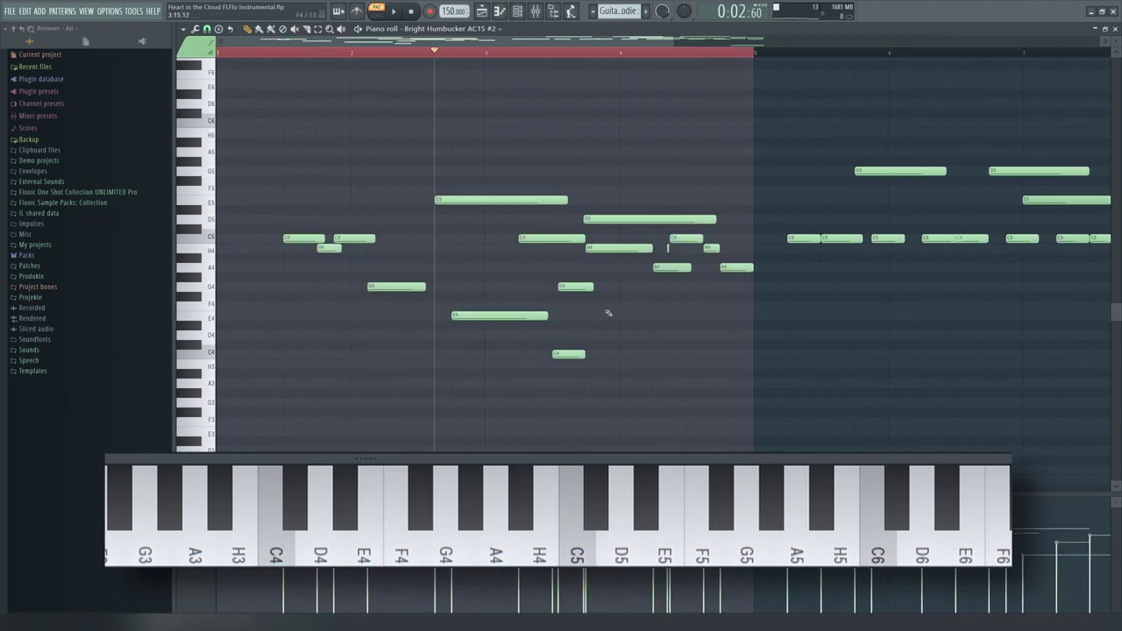
pyautogui.scroll(3, 573, 310)
pyautogui.click(513, 52)
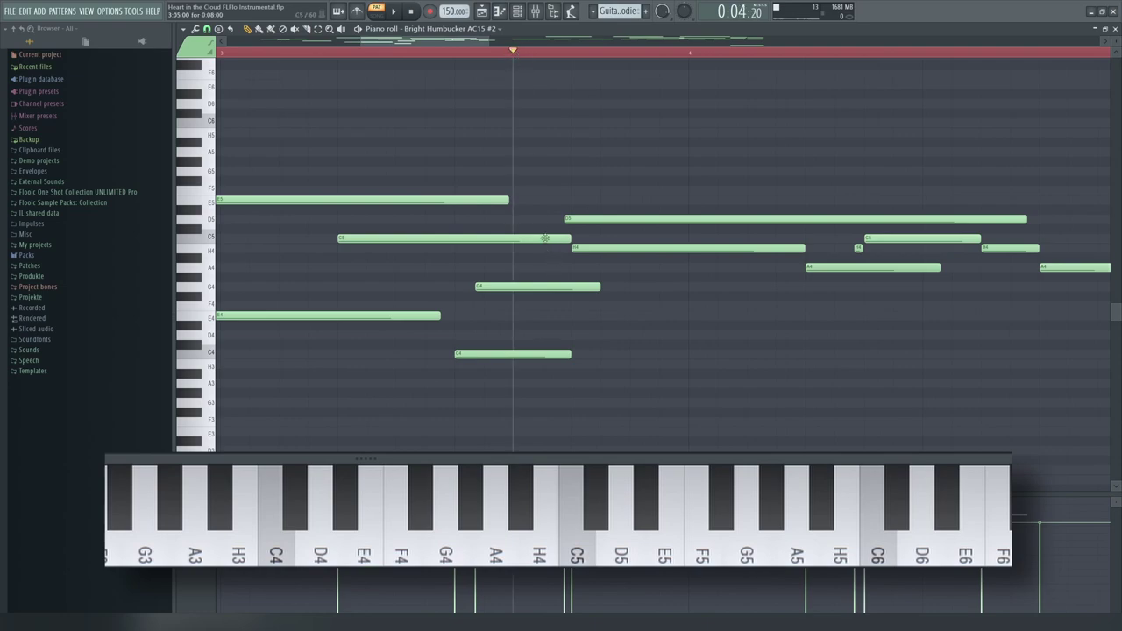
pyautogui.scroll(-4, 517, 298)
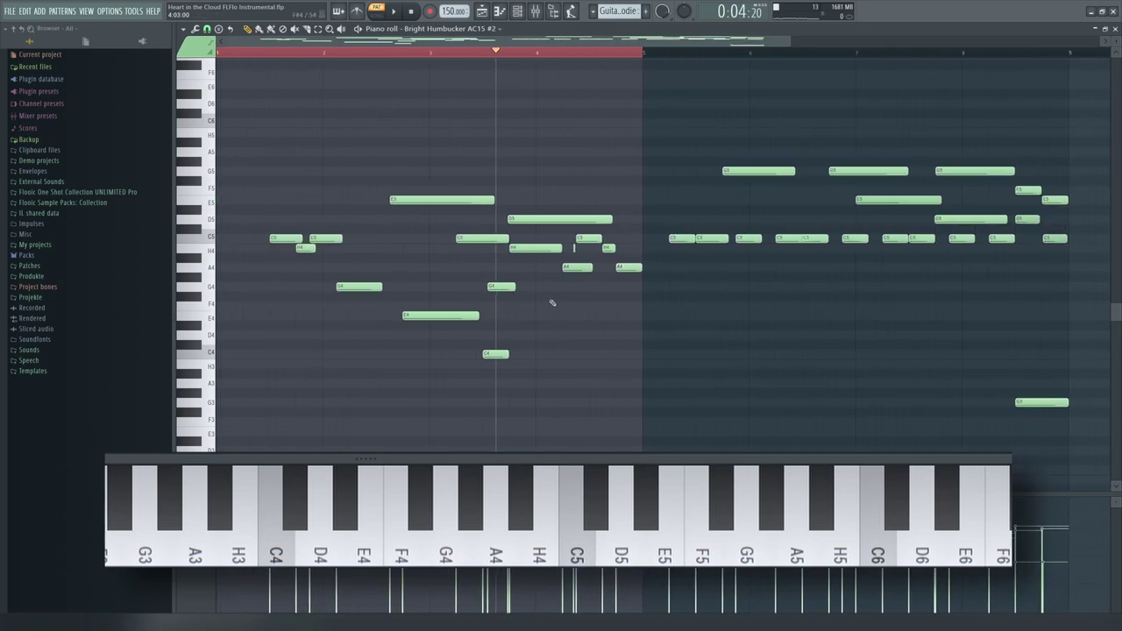
pyautogui.scroll(4, 526, 307)
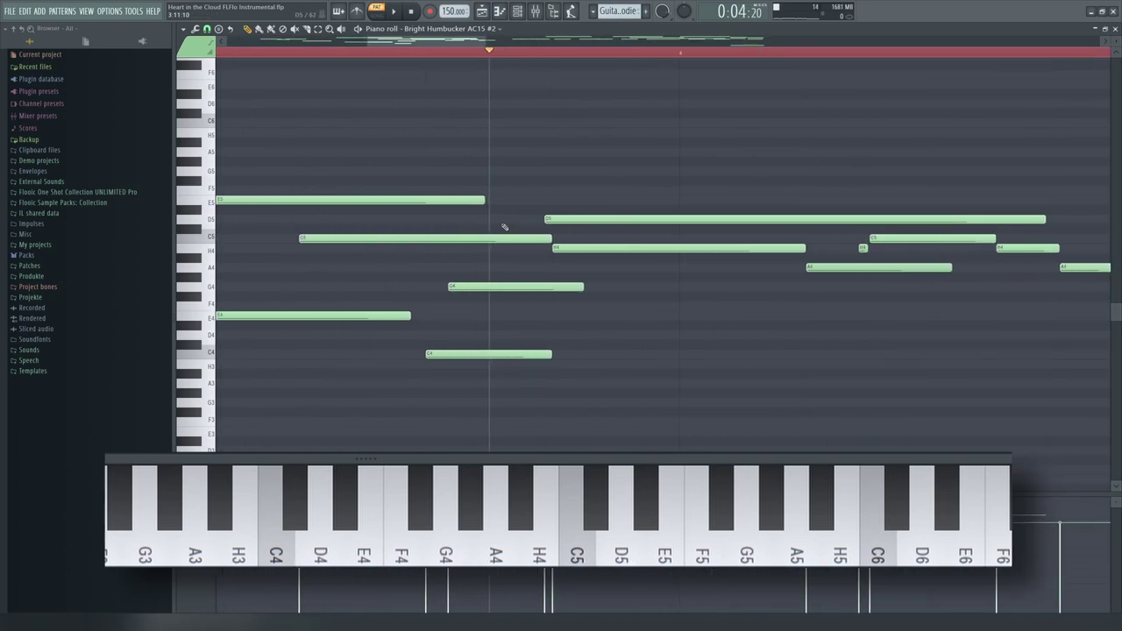
pyautogui.click(495, 237)
pyautogui.click(510, 54)
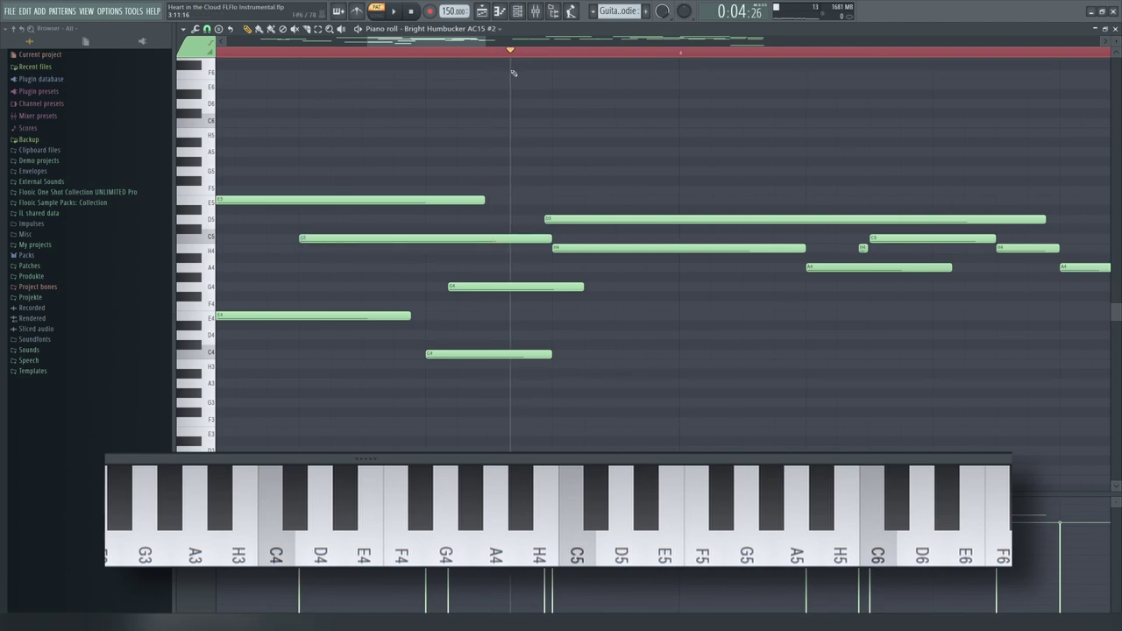
# - Audition the overlapping notes at the end of bar 3 with the Playback tool, comparing C4-G4-C5 with G4-H4-D5 and the added D5
pyautogui.click(341, 30)
pyautogui.click(511, 267)
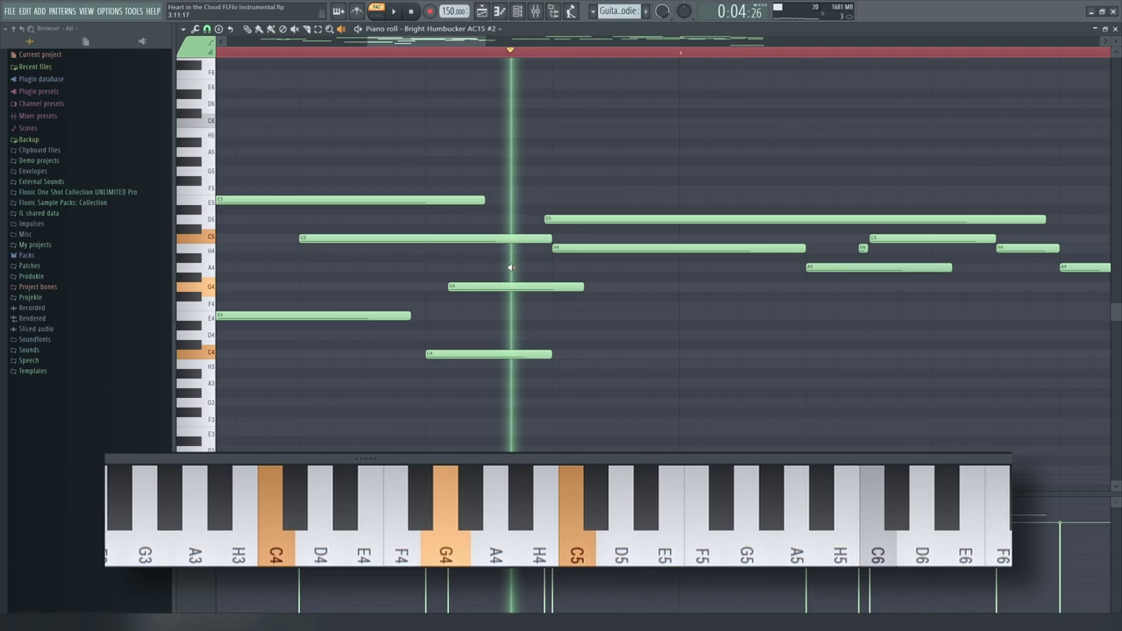
pyautogui.moveTo(511, 266); pyautogui.dragTo(569, 275)
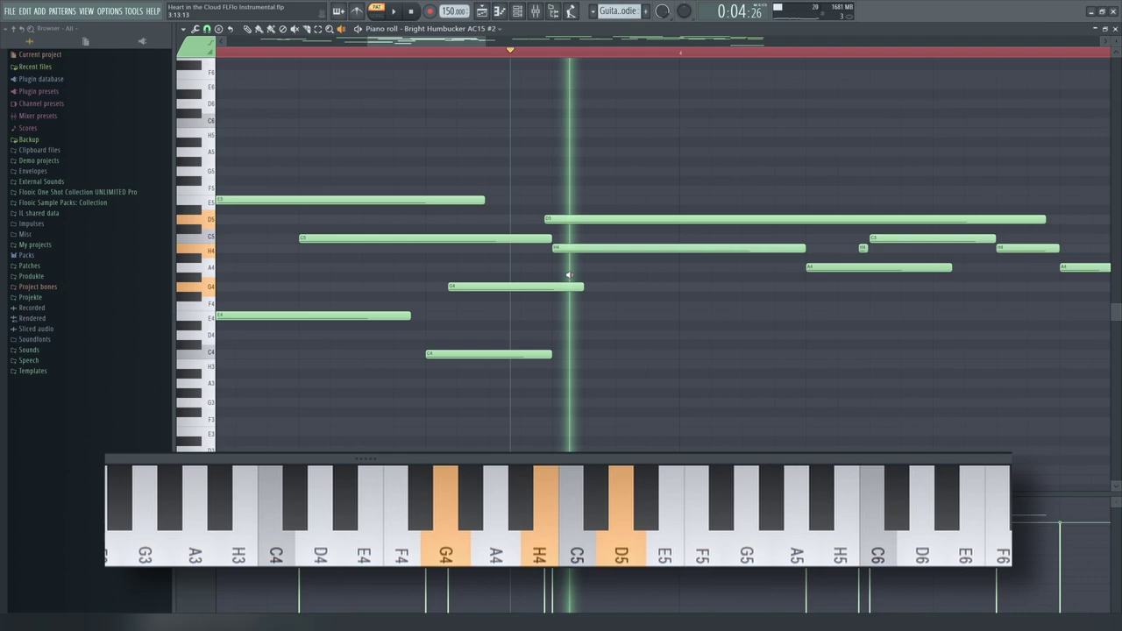
pyautogui.moveTo(569, 275); pyautogui.dragTo(515, 282)
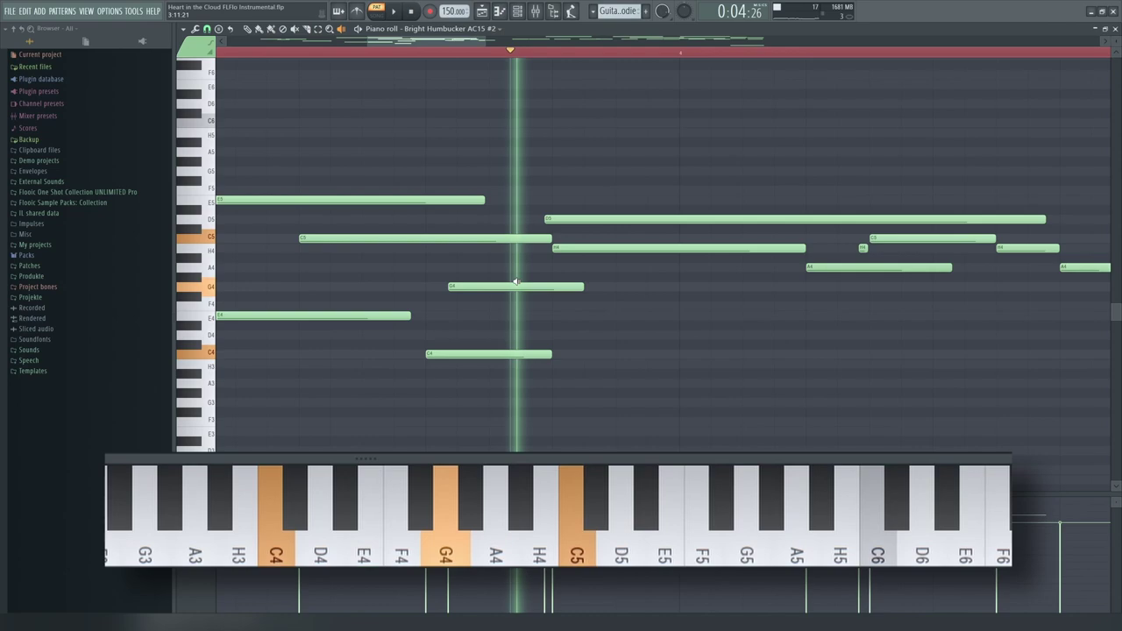
pyautogui.moveTo(515, 287); pyautogui.dragTo(545, 259)
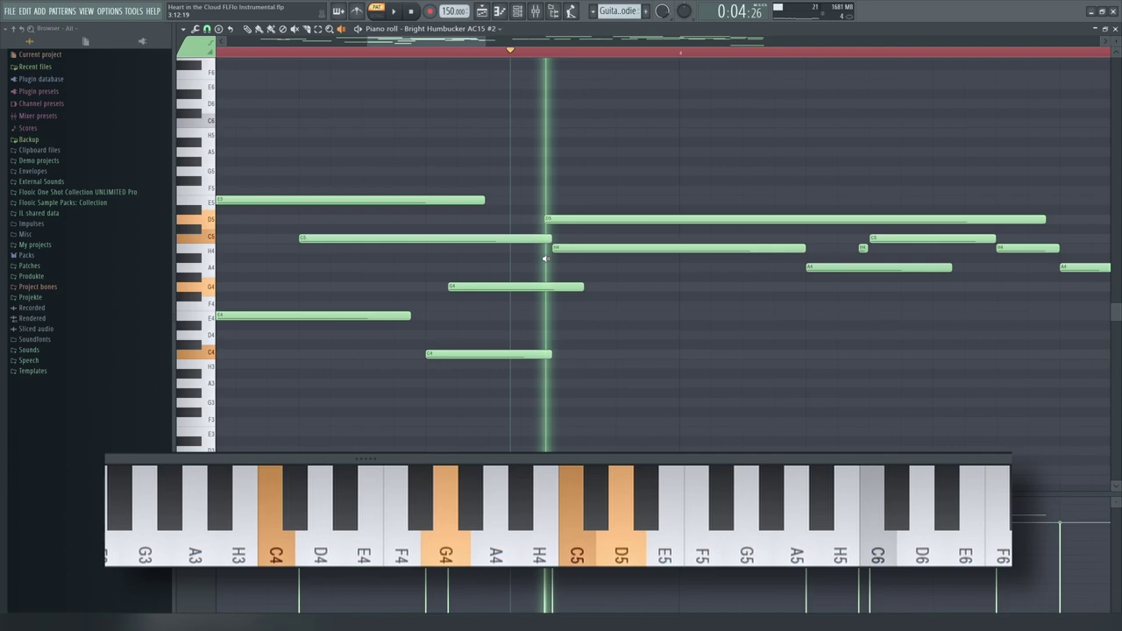
pyautogui.moveTo(545, 258); pyautogui.dragTo(545, 248)
pyautogui.click(545, 248)
pyautogui.click(545, 248)
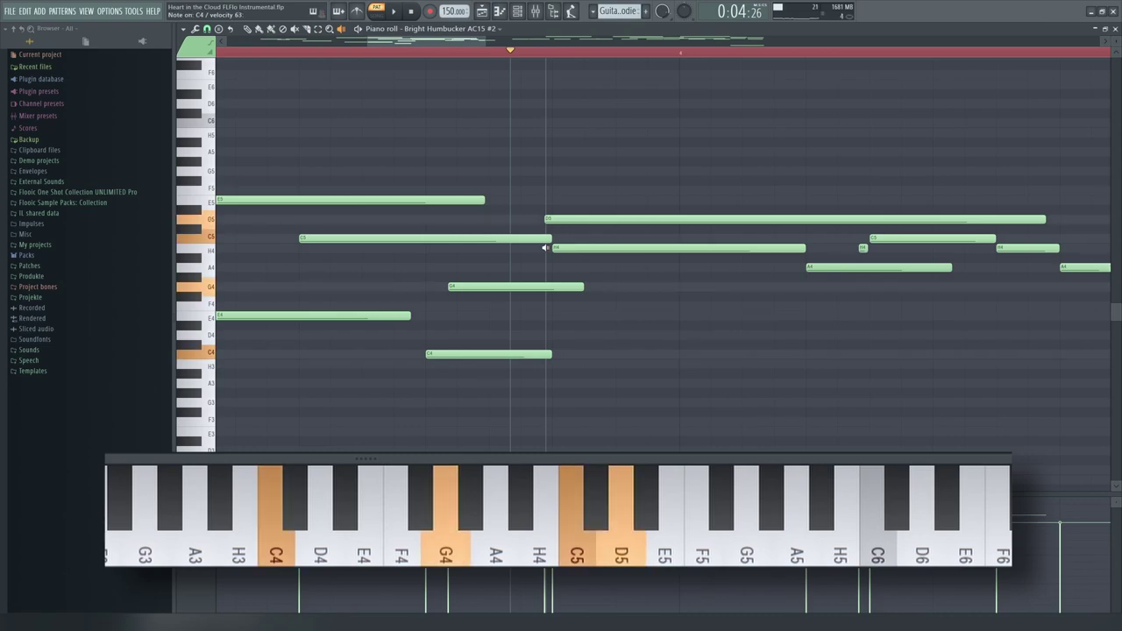
# - Return to the Draw tool, select the overlapping notes spanning bars 2 to 4 from the long E5 to D5, and deselect them
pyautogui.scroll(-3, 421, 57)
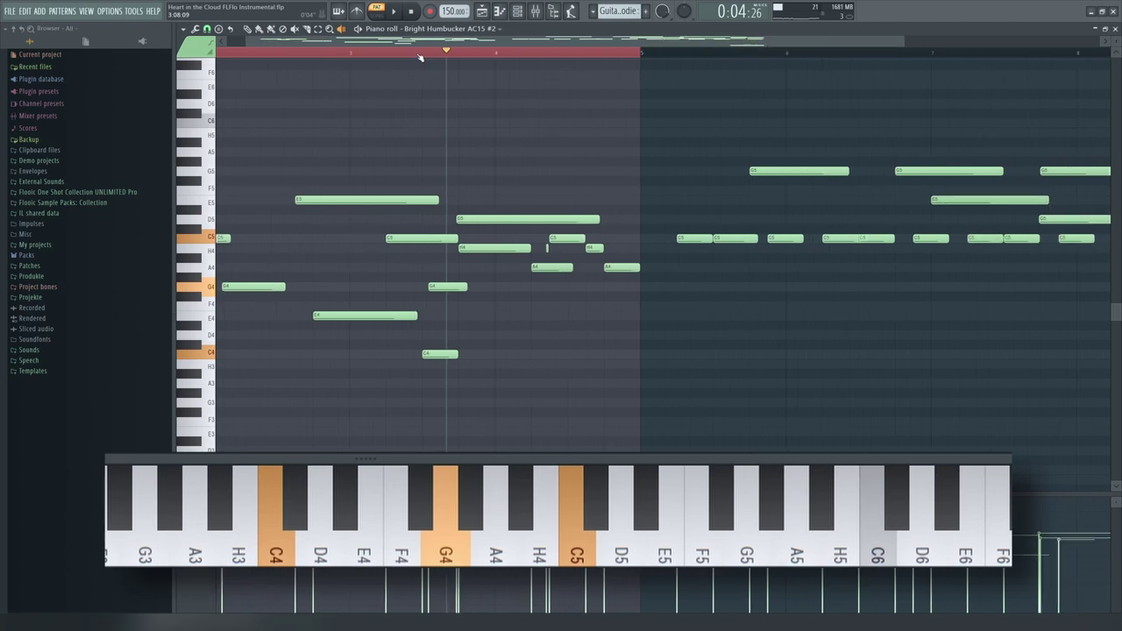
pyautogui.scroll(-2, 420, 57)
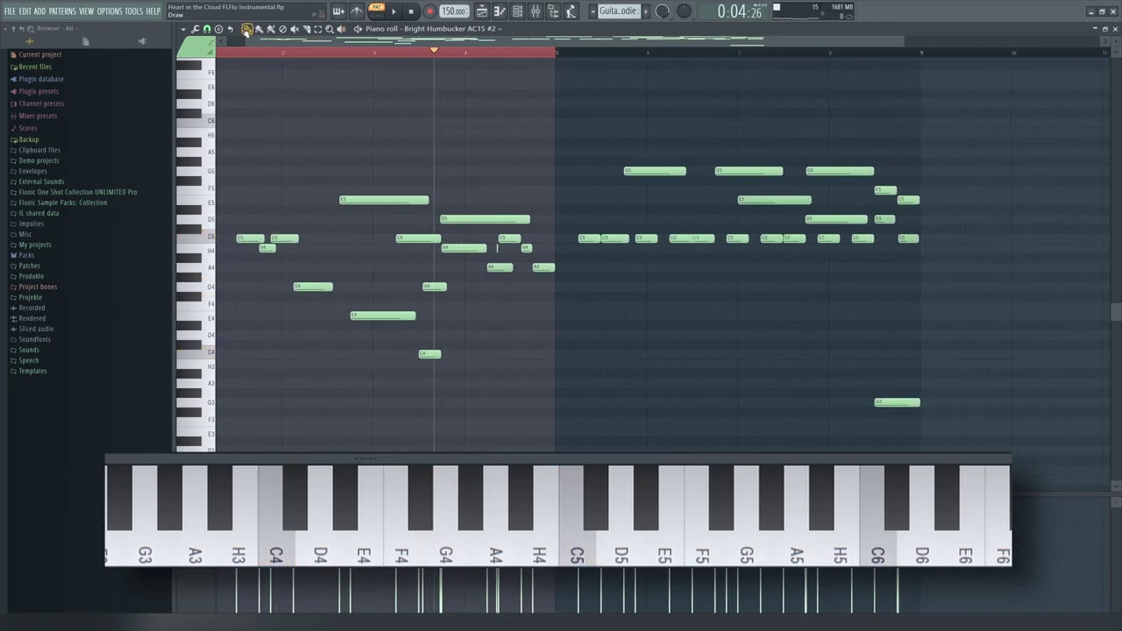
pyautogui.scroll(3, 406, 170)
pyautogui.moveTo(621, 187); pyautogui.dragTo(608, 420)
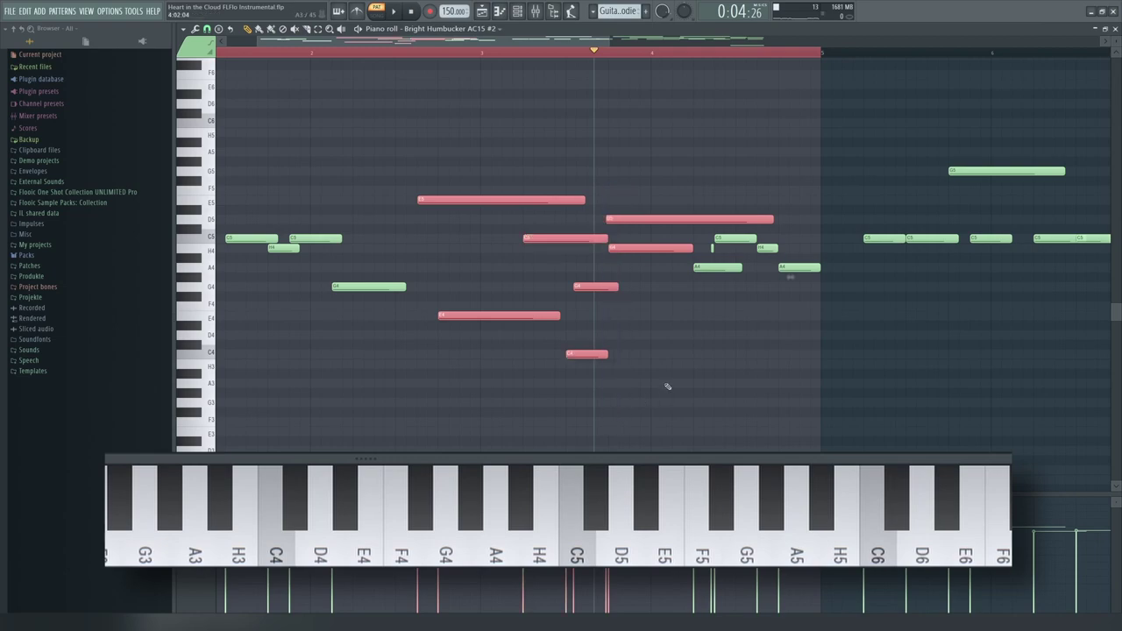
pyautogui.click(665, 388)
pyautogui.scroll(-3, 552, 181)
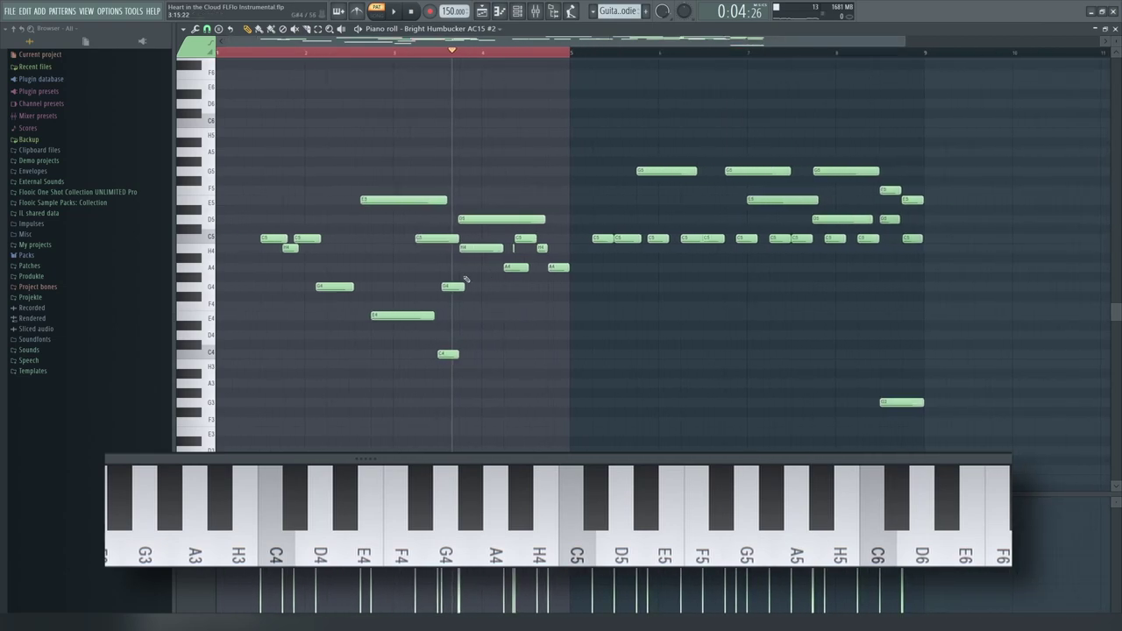
pyautogui.scroll(3, 482, 279)
pyautogui.moveTo(490, 250); pyautogui.dragTo(460, 224)
pyautogui.hotkey('ctrl', 'alt', 'z')
pyautogui.hotkey('ctrl', 'alt', 'z')
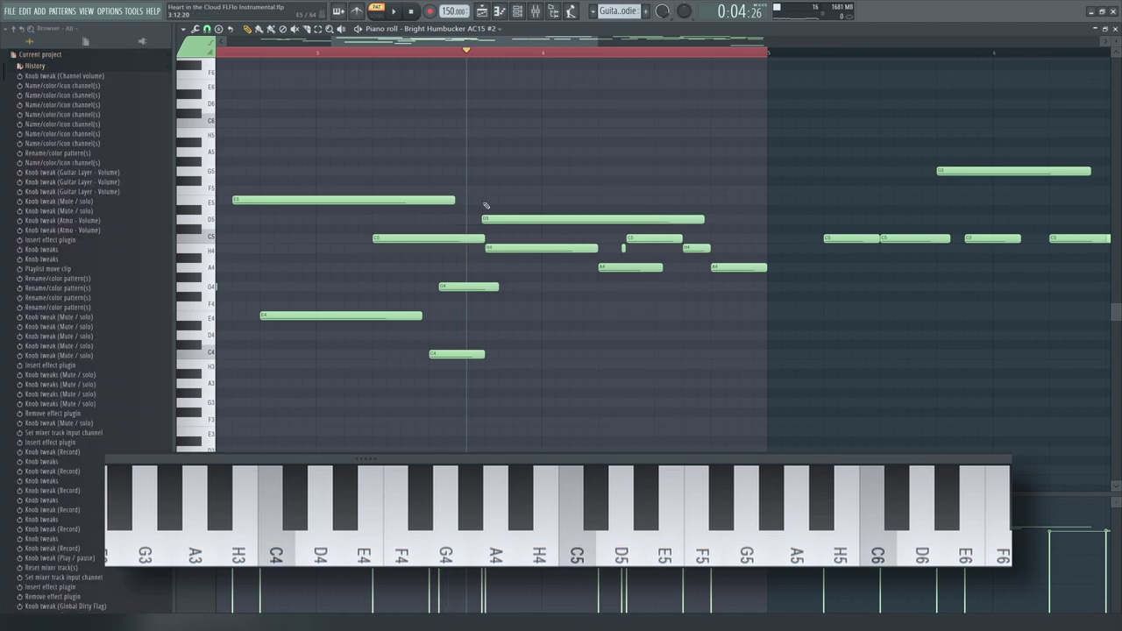
pyautogui.click(40, 54)
# - Play the melody from the C5 note in bar 3 into bar 4 and stop playback
pyautogui.scroll(3, 448, 228)
pyautogui.scroll(3, 582, 272)
pyautogui.scroll(-4, 505, 228)
pyautogui.press('space')
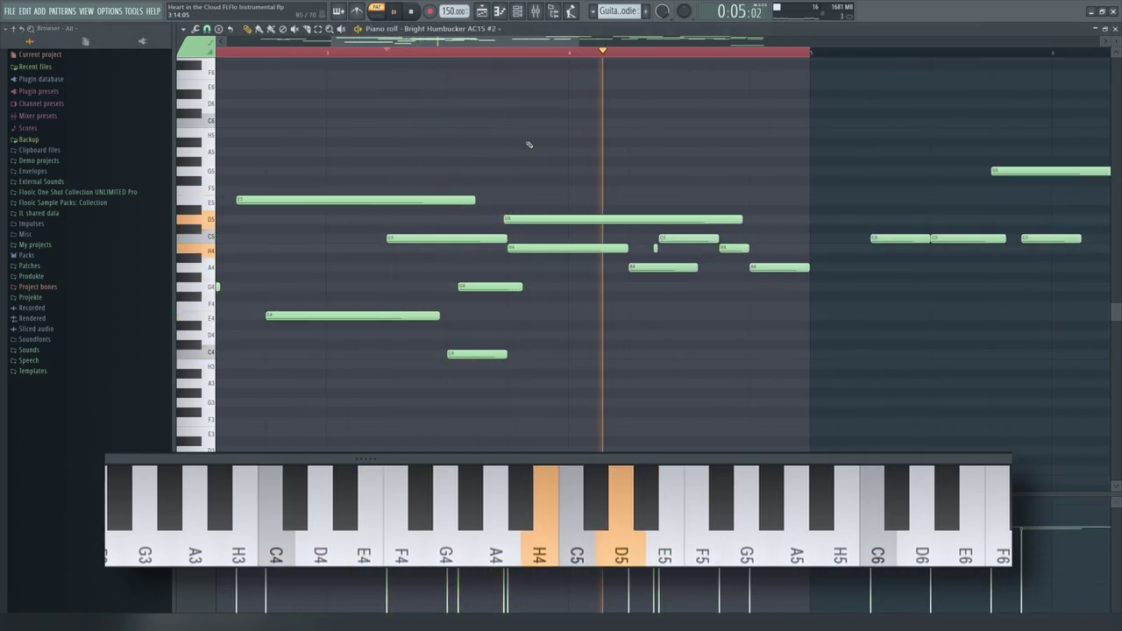
pyautogui.press('space')
# - Clear the time selection over bars 1 to 4 and return the playhead to the start of the pattern
pyautogui.scroll(-4, 526, 171)
pyautogui.scroll(5, 514, 240)
pyautogui.scroll(-3, 350, 255)
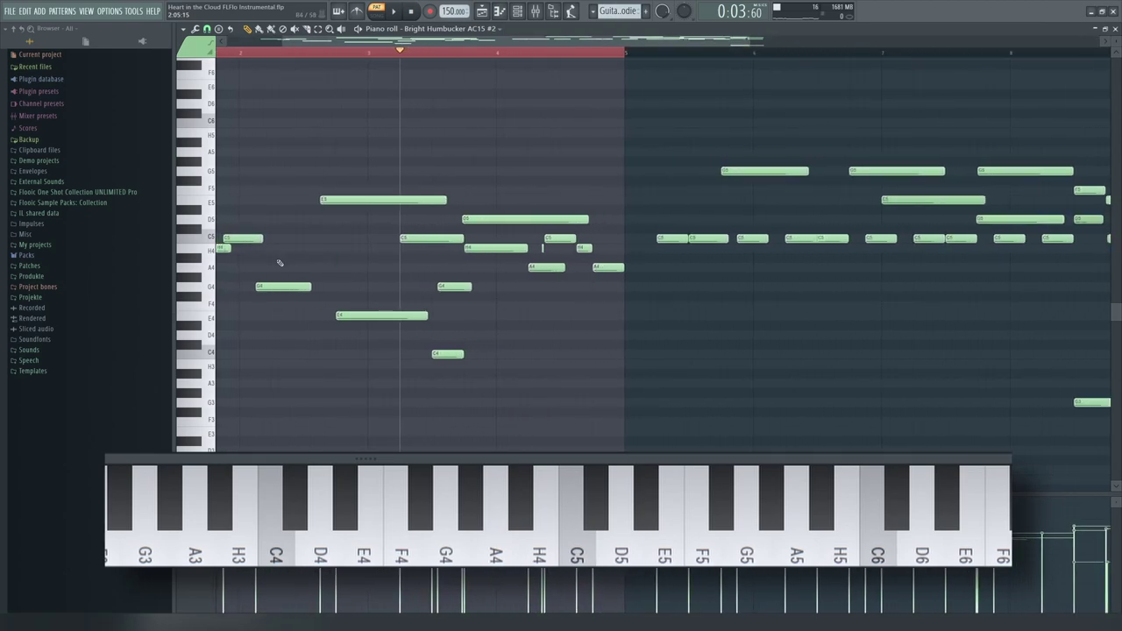
pyautogui.scroll(-3, 281, 261)
pyautogui.click(443, 64)
pyautogui.click(233, 56)
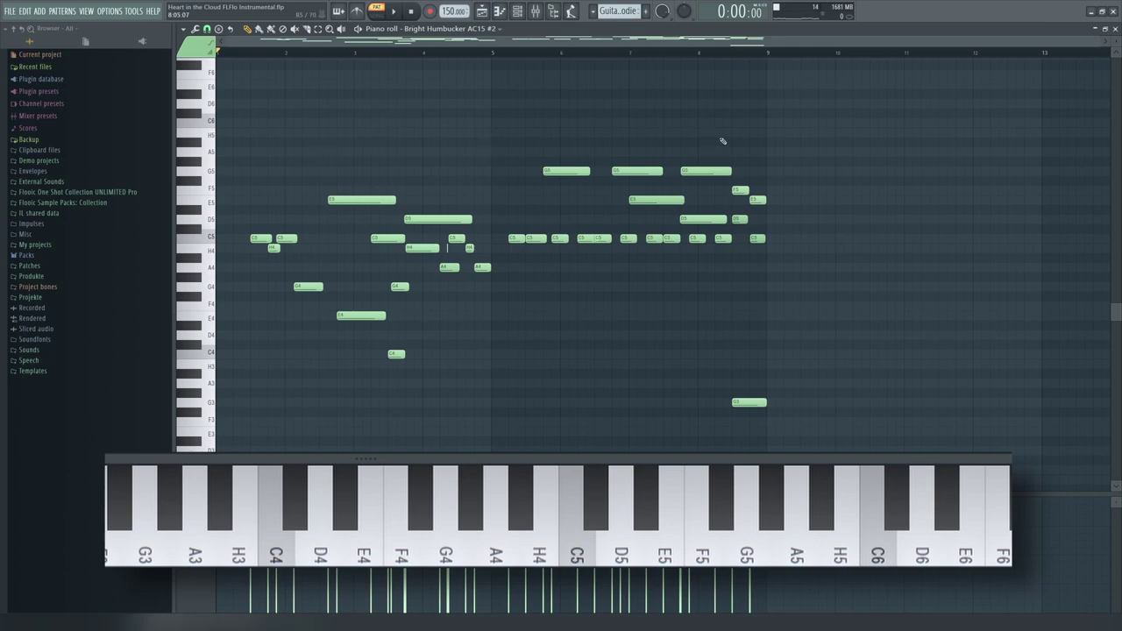
# - Play the opening from just before the first C5, highlight the first two C5 notes, stop playback and deselect them
pyautogui.scroll(5, 718, 145)
pyautogui.scroll(-3, 474, 201)
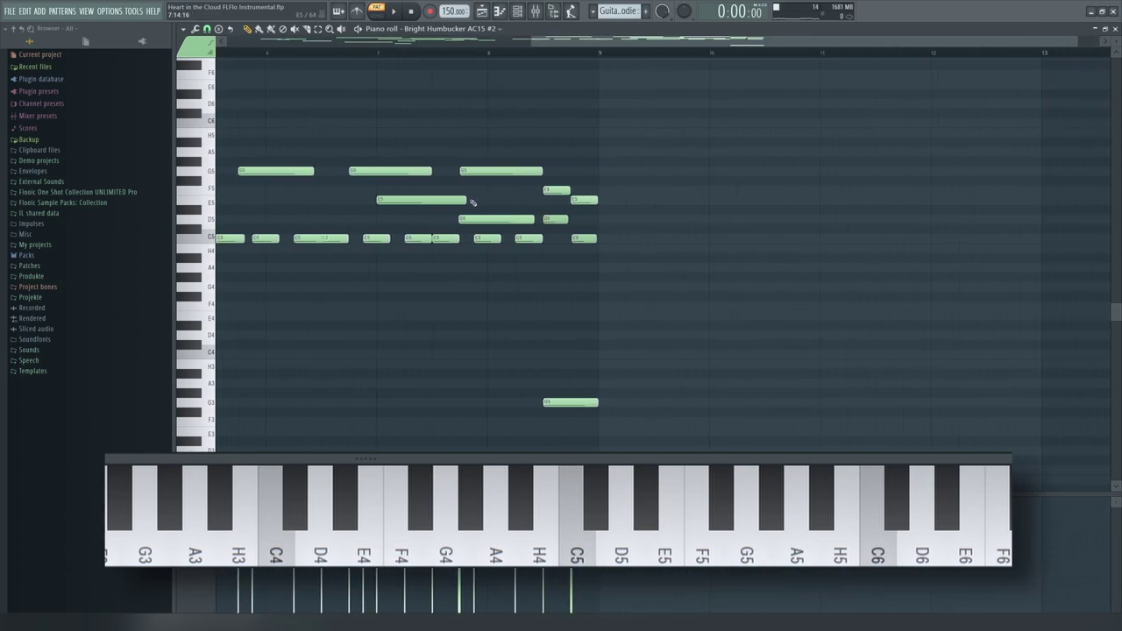
pyautogui.scroll(-3, 522, 217)
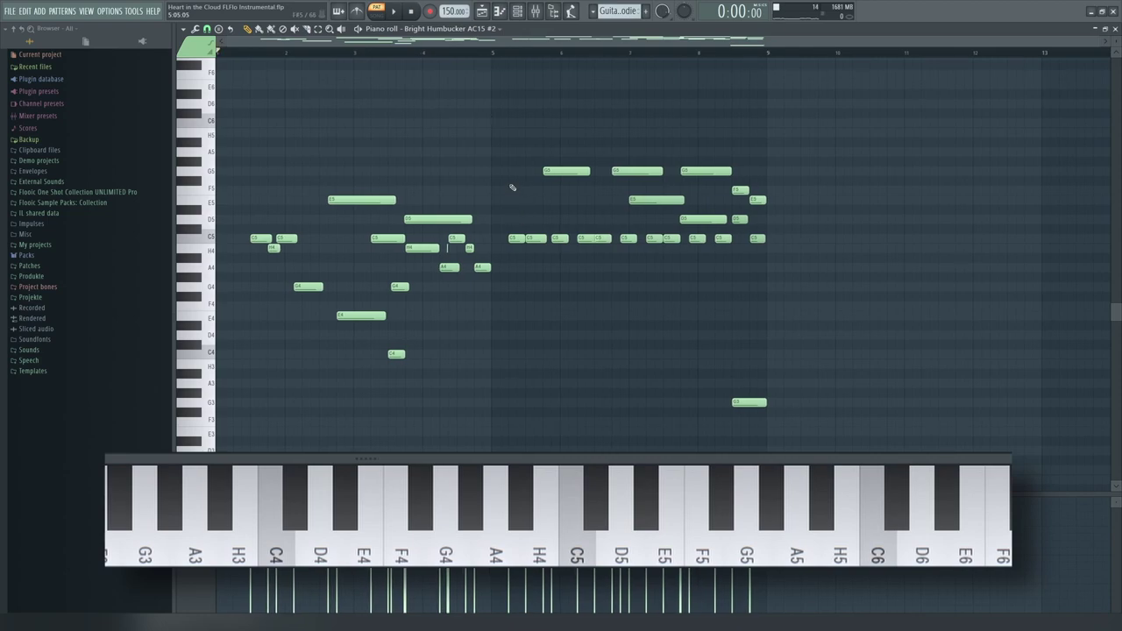
pyautogui.press('space')
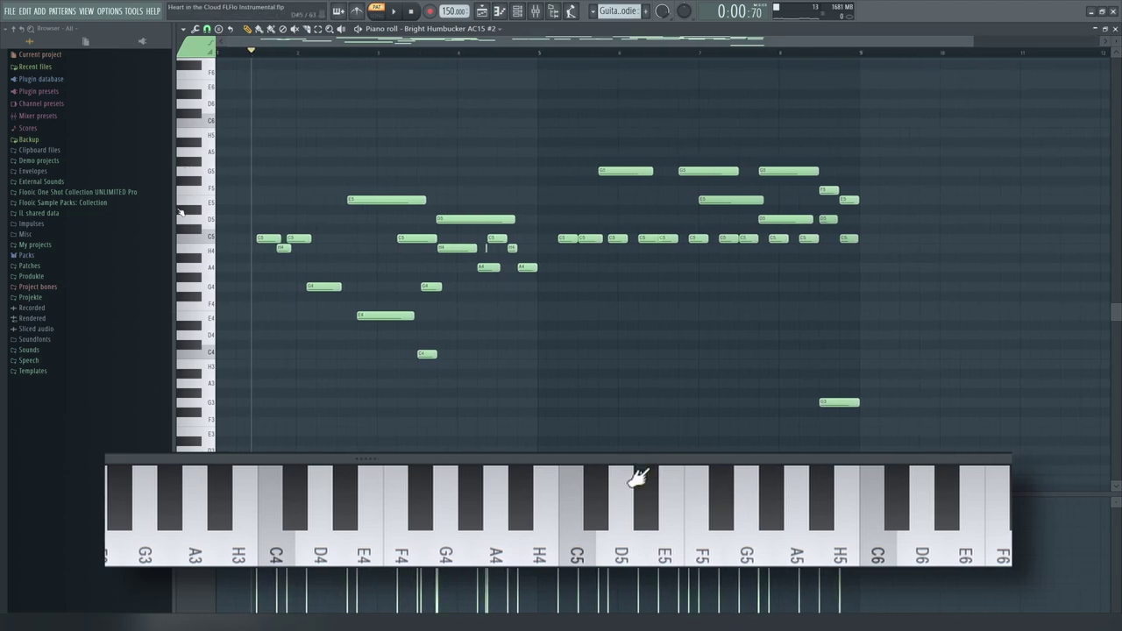
pyautogui.scroll(4, 640, 470)
pyautogui.moveTo(548, 233); pyautogui.dragTo(484, 239)
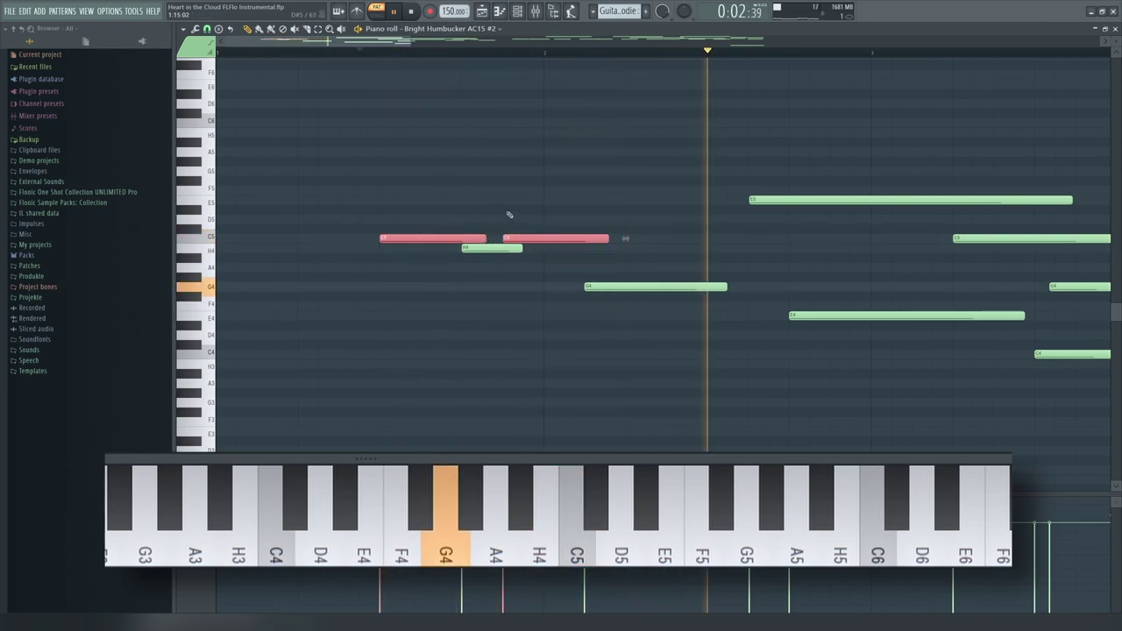
pyautogui.click(509, 213)
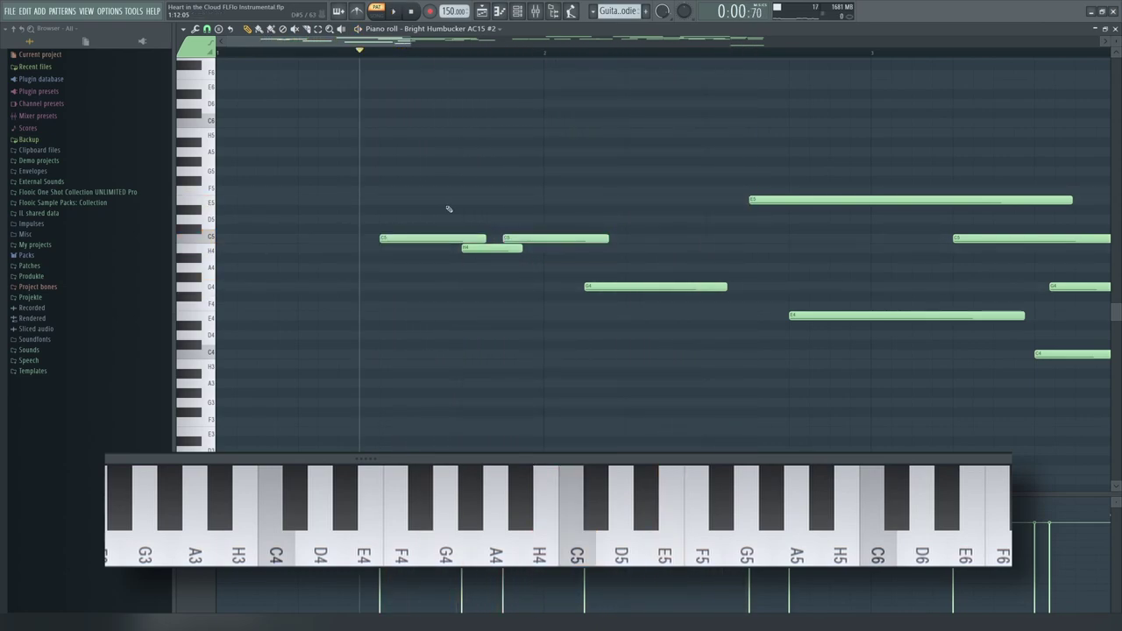
# - Place the playhead just before the first C5 in bar 1 and select the very short H4 note in bar 4
pyautogui.scroll(-2, 449, 210)
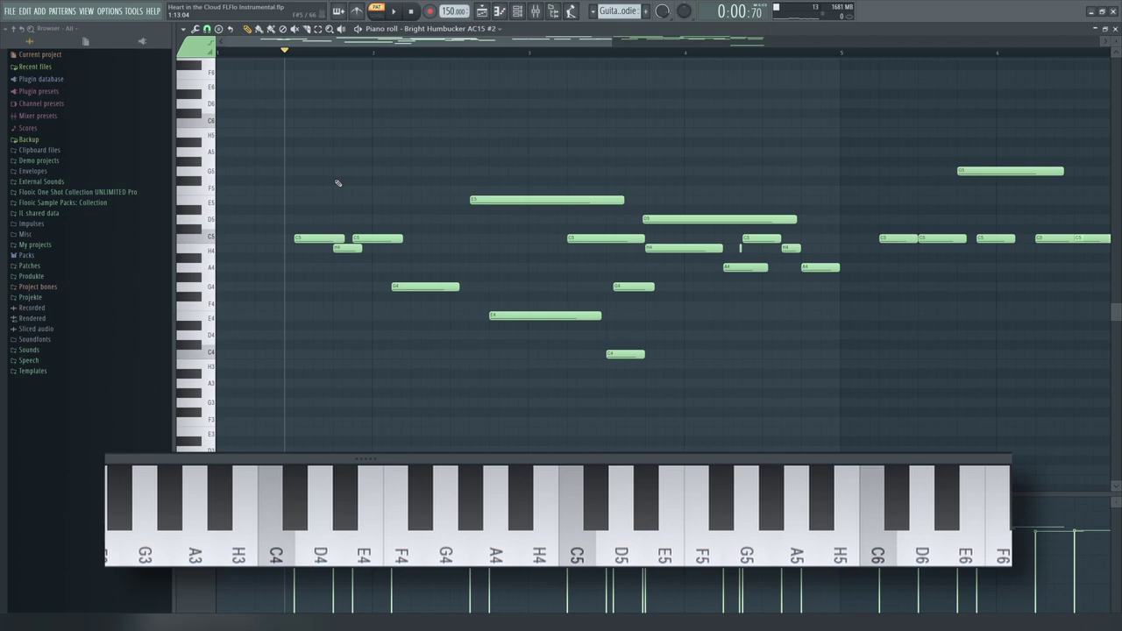
pyautogui.scroll(-4, 331, 187)
pyautogui.click(250, 53)
pyautogui.scroll(4, 456, 214)
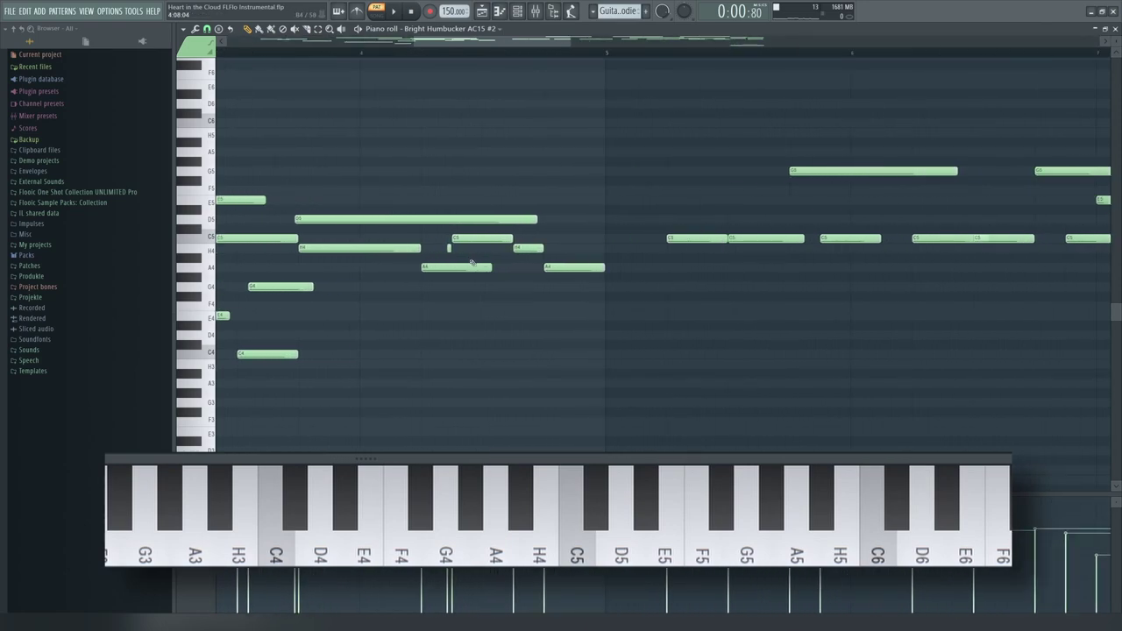
pyautogui.click(469, 249)
pyautogui.scroll(-1, 474, 255)
pyautogui.scroll(-4, 474, 255)
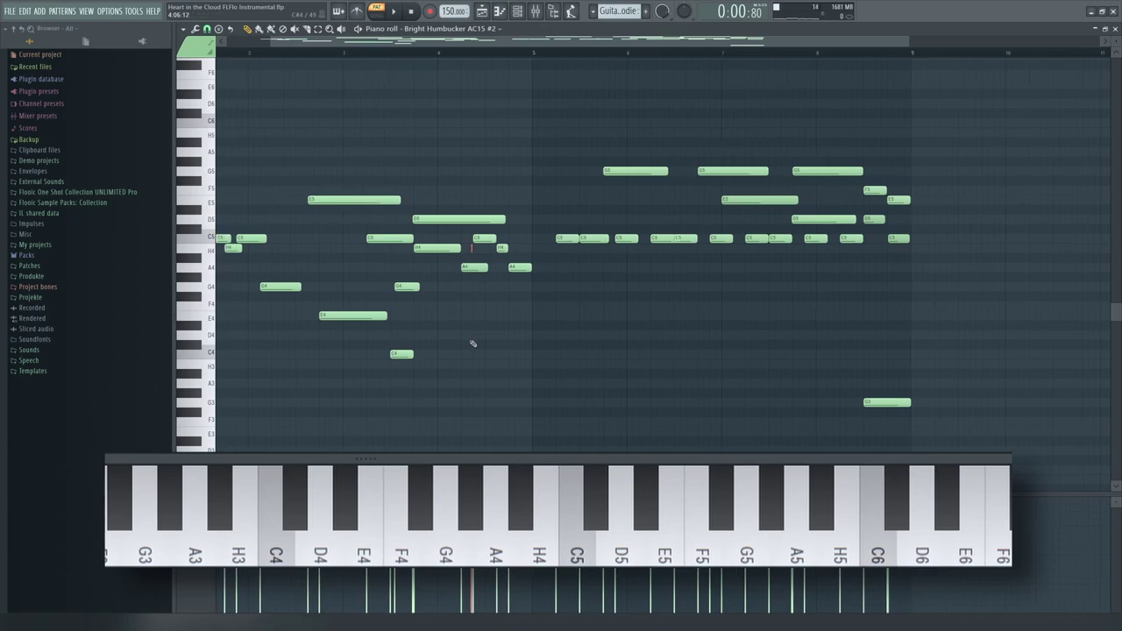
# - Place the playhead in the middle of bar 3, play the melody past the short H4 note in bar 4 and stop
pyautogui.scroll(1, 490, 272)
pyautogui.scroll(-2, 497, 277)
pyautogui.scroll(2, 498, 278)
pyautogui.click(412, 51)
pyautogui.press('space')
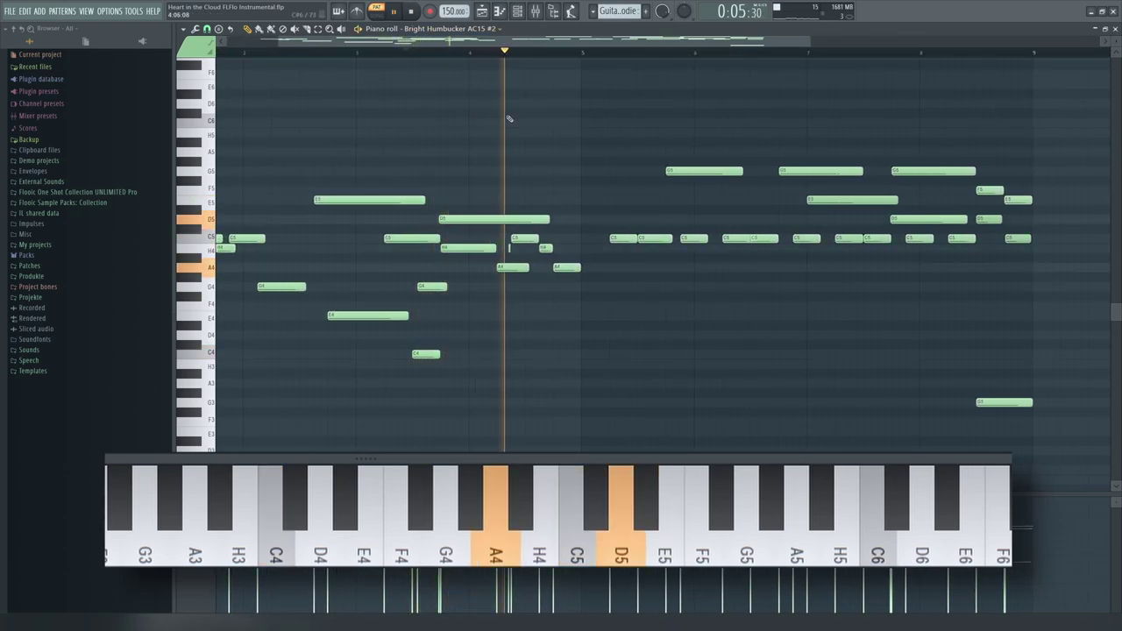
pyautogui.press('space')
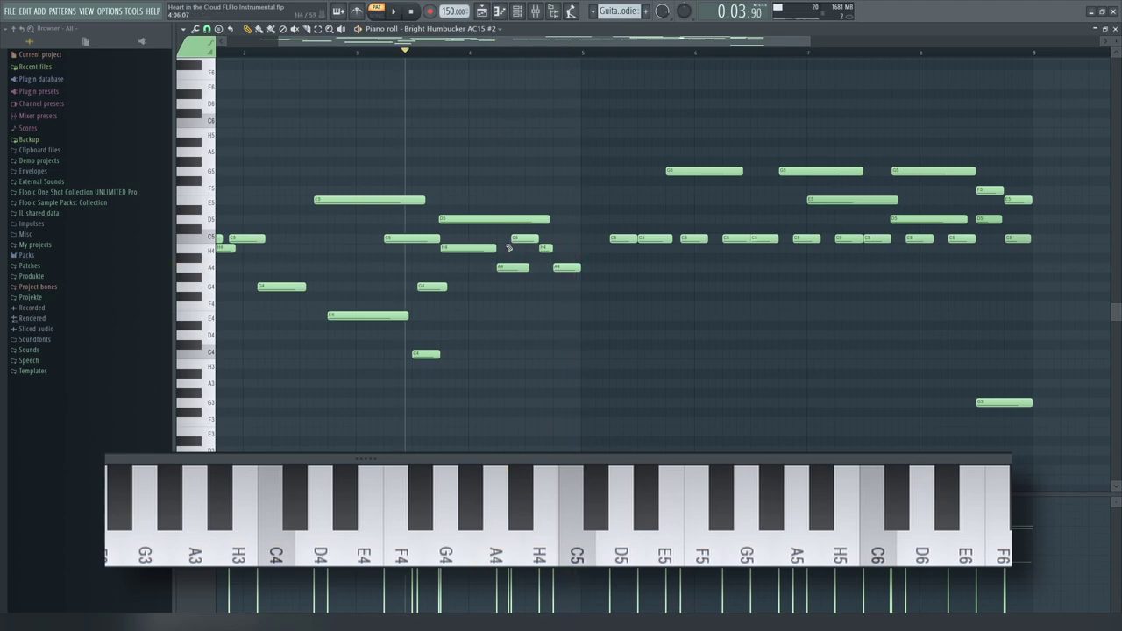
# - Play from the middle of bar 3 with the very short H4 note moved down one octave, stop and move the note back
pyautogui.scroll(-3, 505, 251)
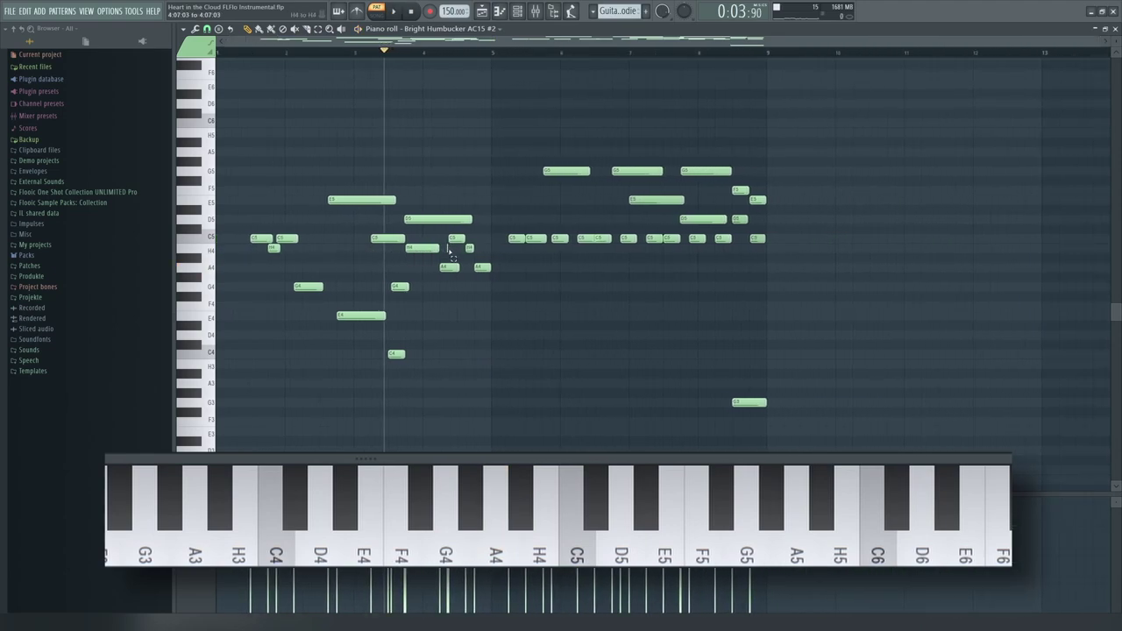
pyautogui.scroll(3, 447, 250)
pyautogui.press('space')
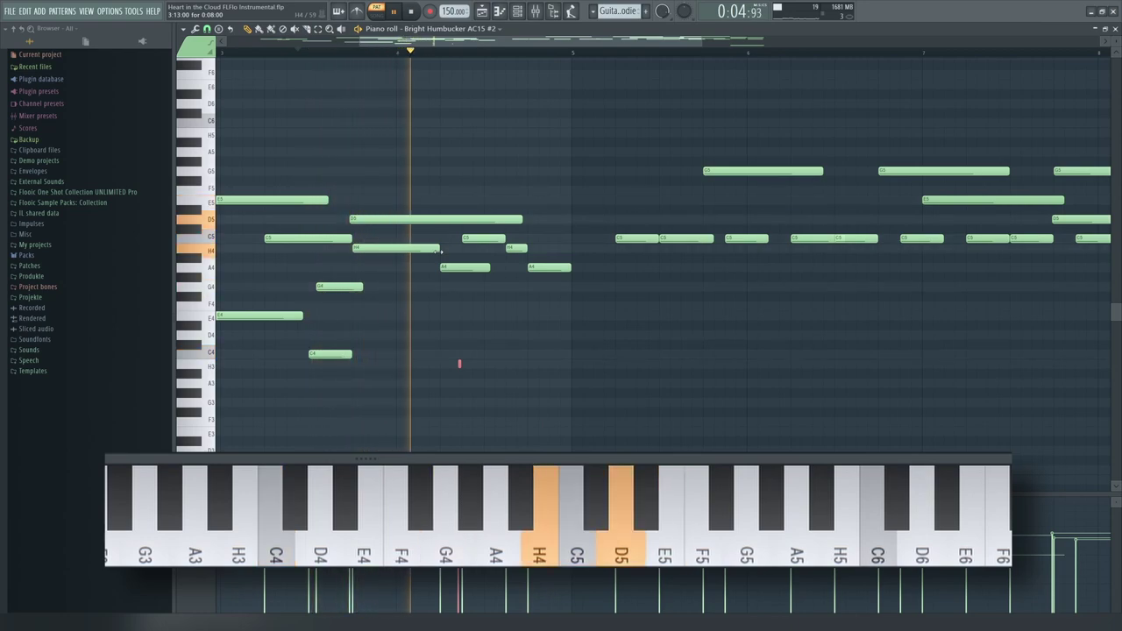
pyautogui.press('space')
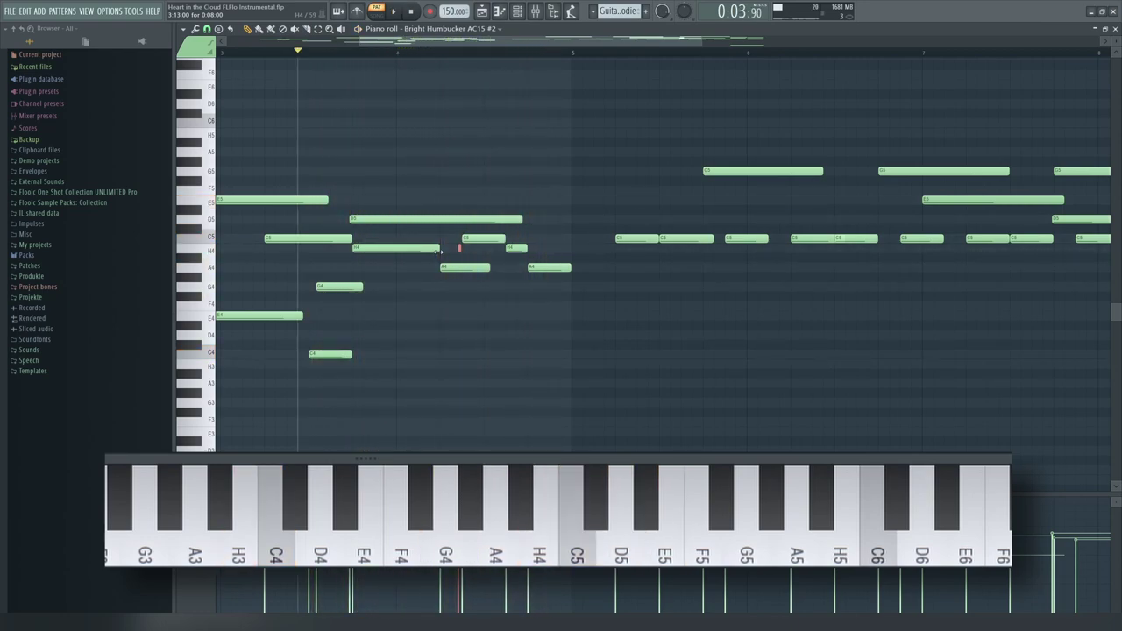
pyautogui.scroll(-3, 434, 278)
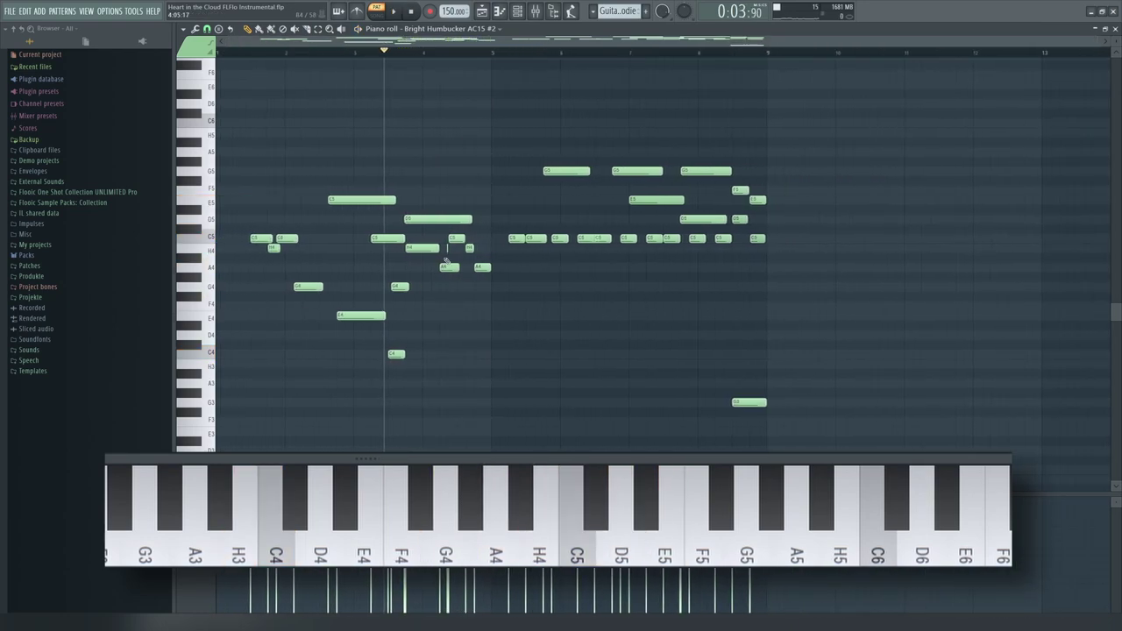
pyautogui.scroll(3, 281, 269)
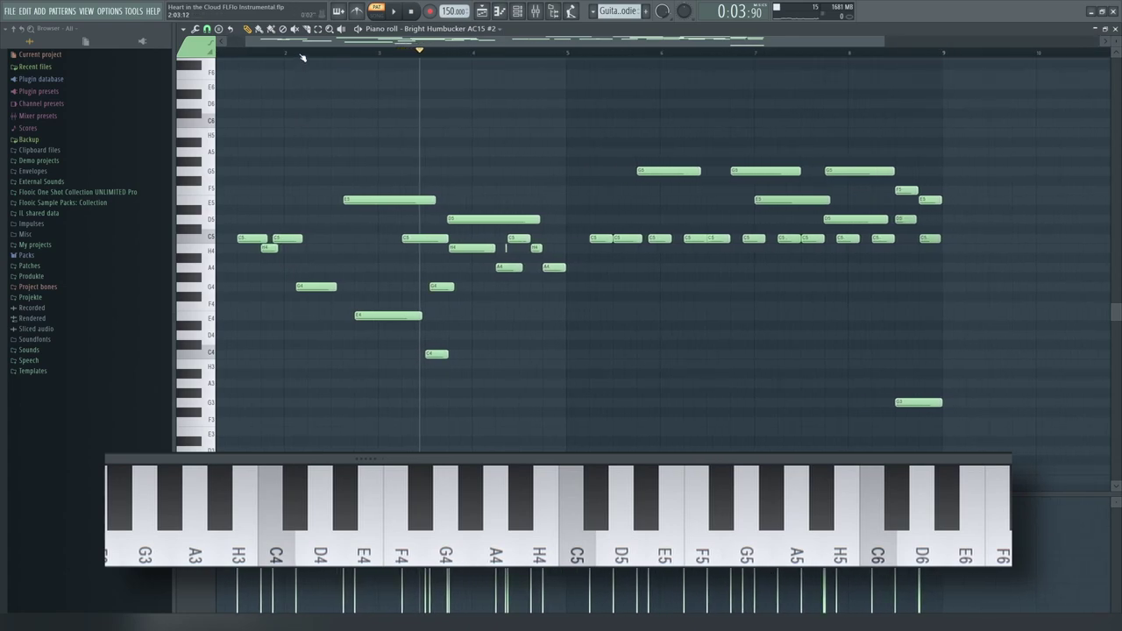
# - Play from the start of the long E4 note late in bar 2, stop, and audition bar 3 with the Playback tool
pyautogui.press('Home')
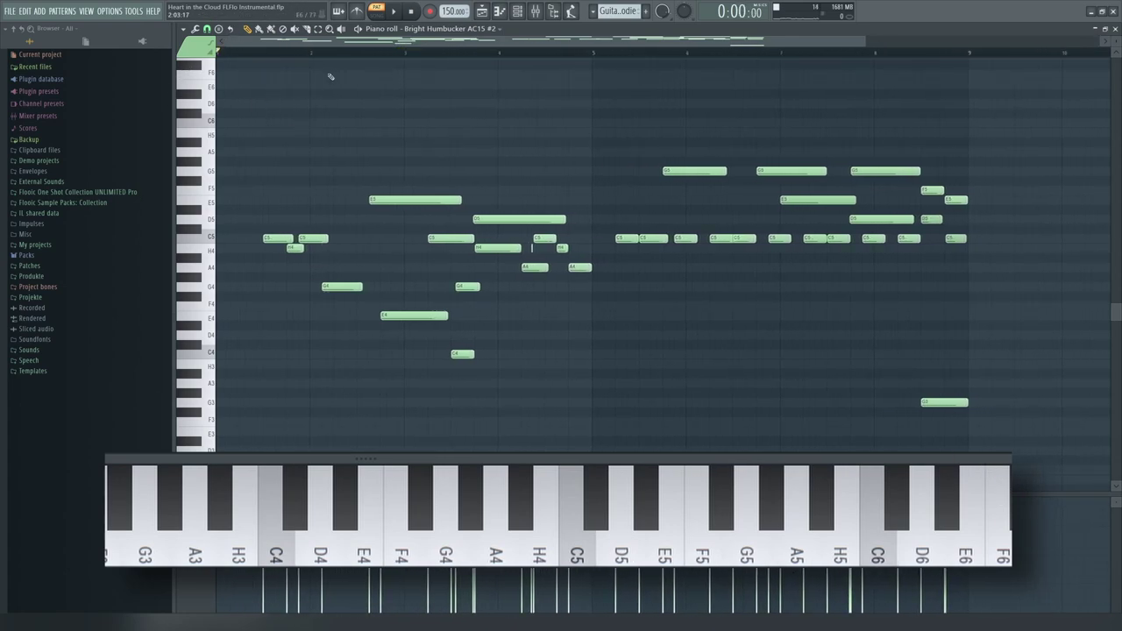
pyautogui.moveTo(375, 53); pyautogui.dragTo(387, 68)
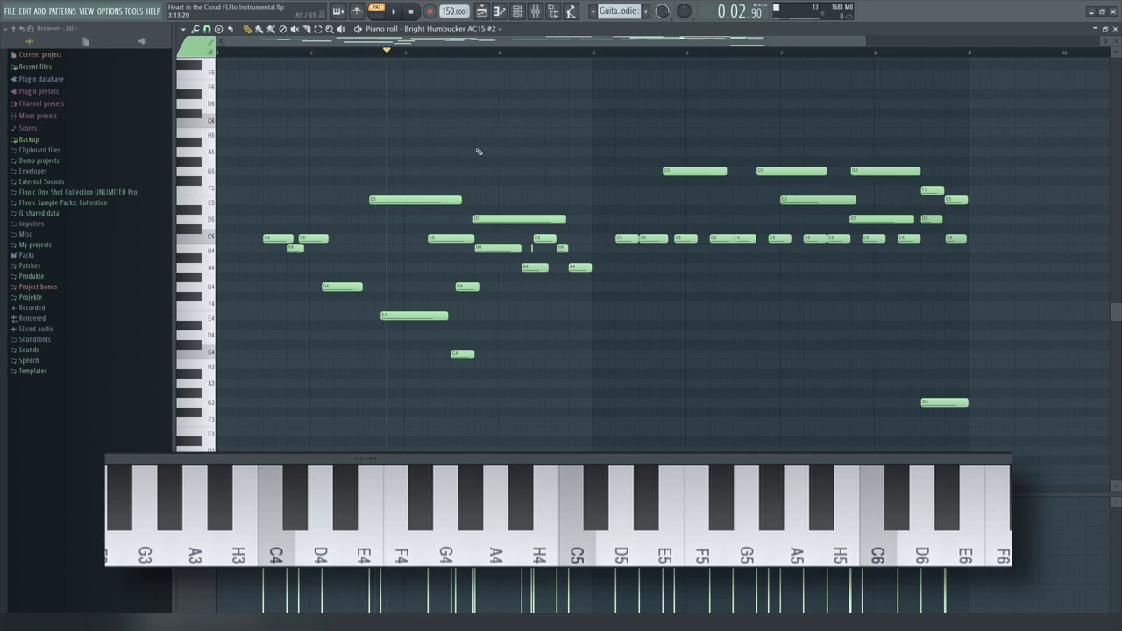
pyautogui.press('space')
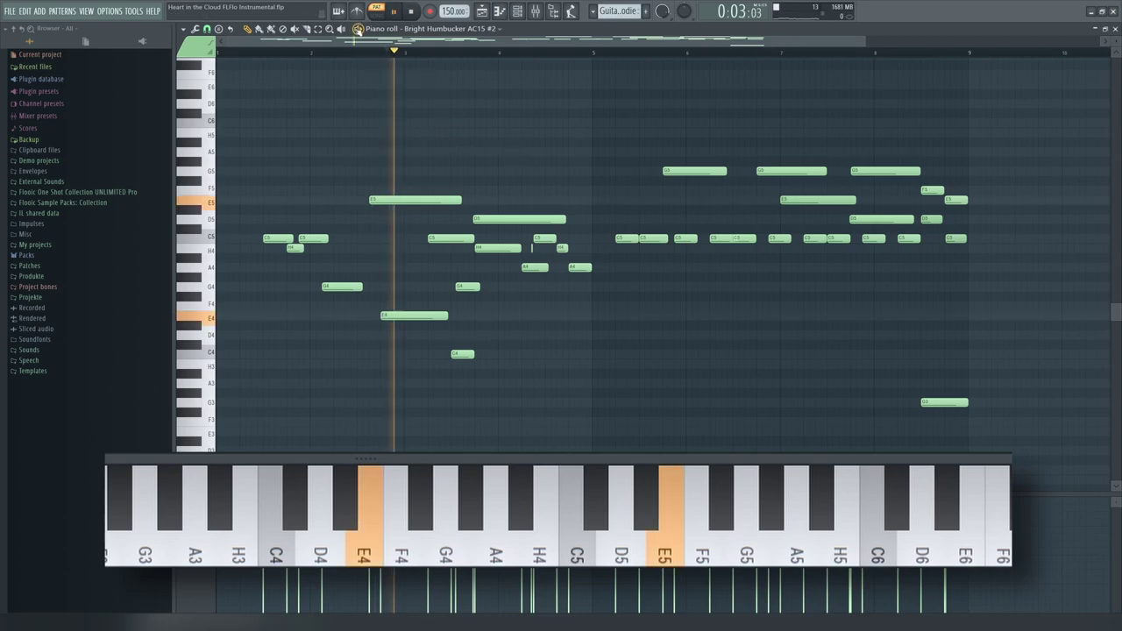
pyautogui.press('space')
pyautogui.click(341, 29)
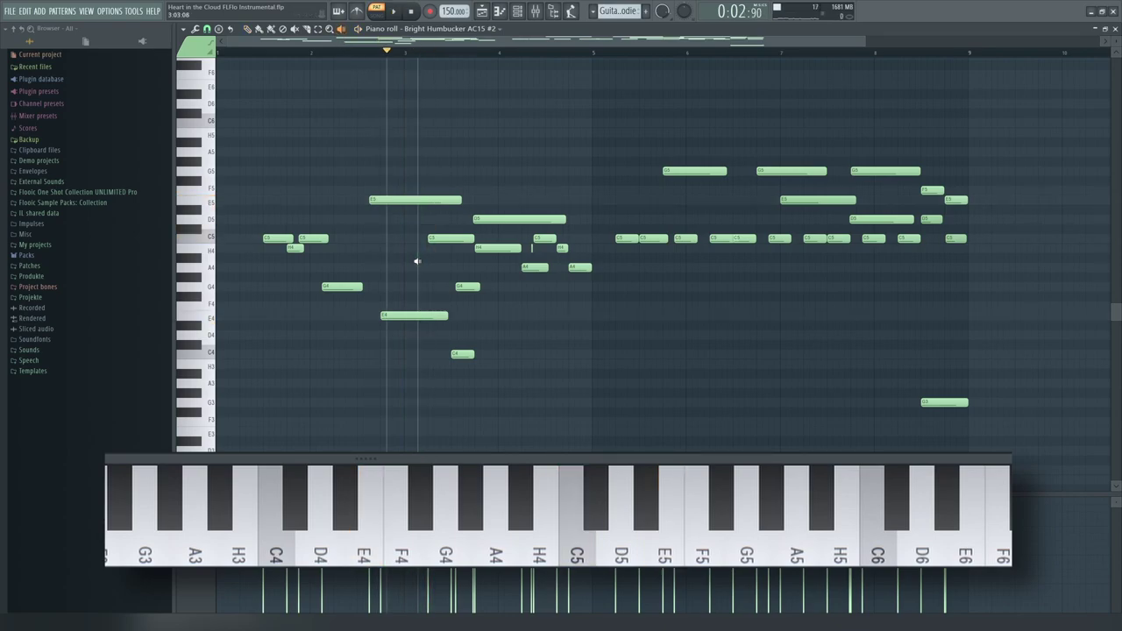
pyautogui.click(471, 256)
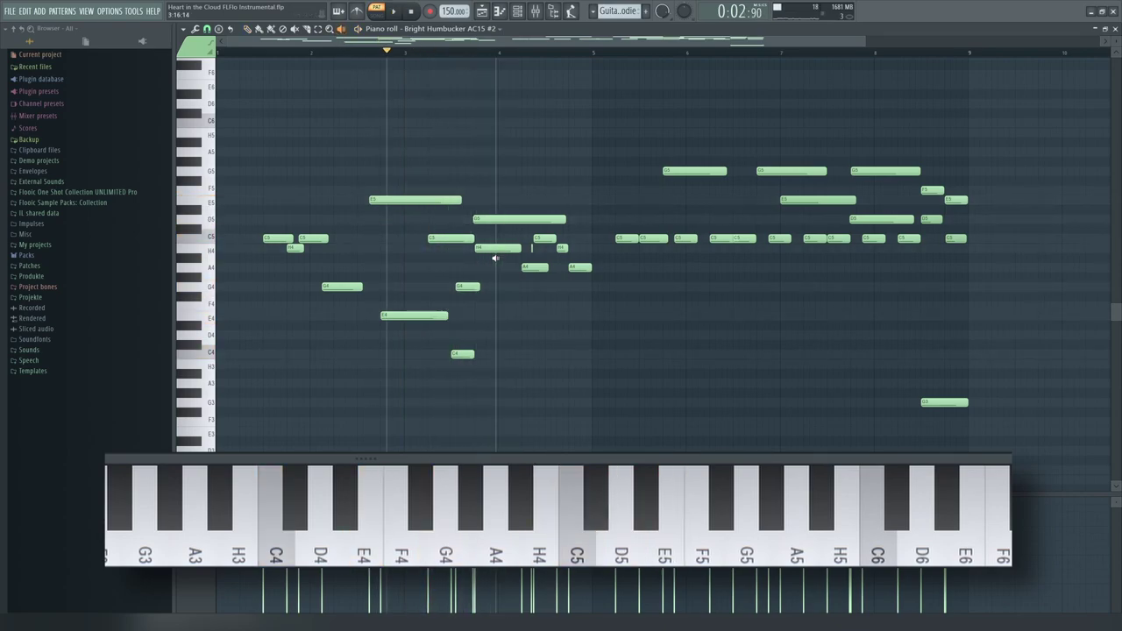
# - Return to the Draw tool, select the short G4 and C4 notes late in bar 3 and clear the selection
pyautogui.press('p')
pyautogui.moveTo(506, 208); pyautogui.dragTo(454, 359)
pyautogui.rightClick(433, 237)
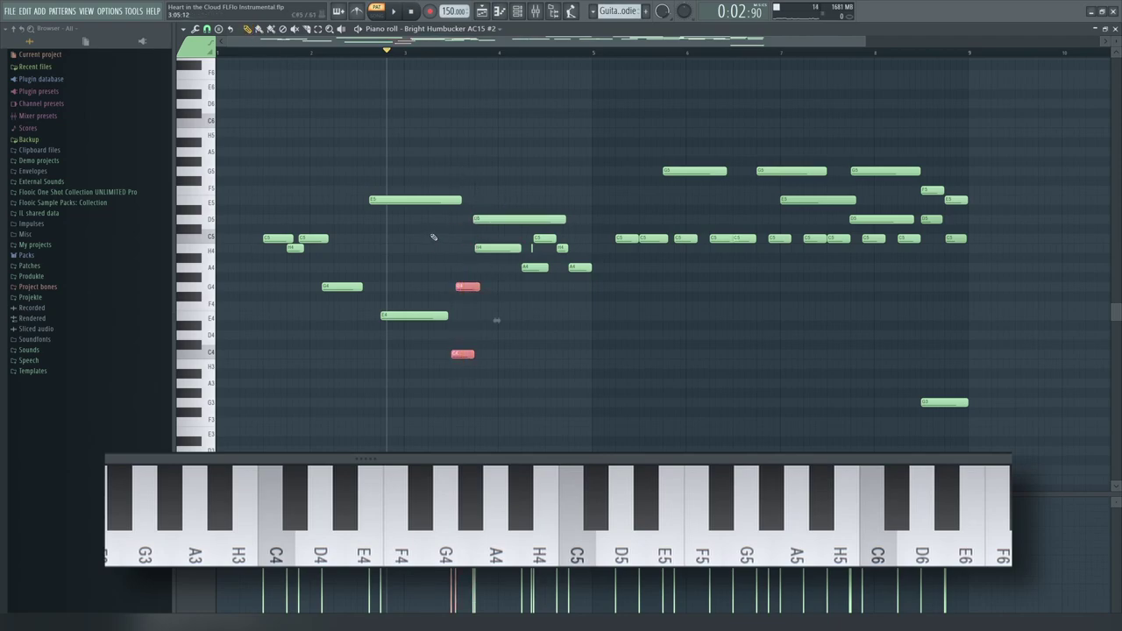
pyautogui.hotkey('ctrl', 'z')
pyautogui.moveTo(406, 187); pyautogui.dragTo(394, 371)
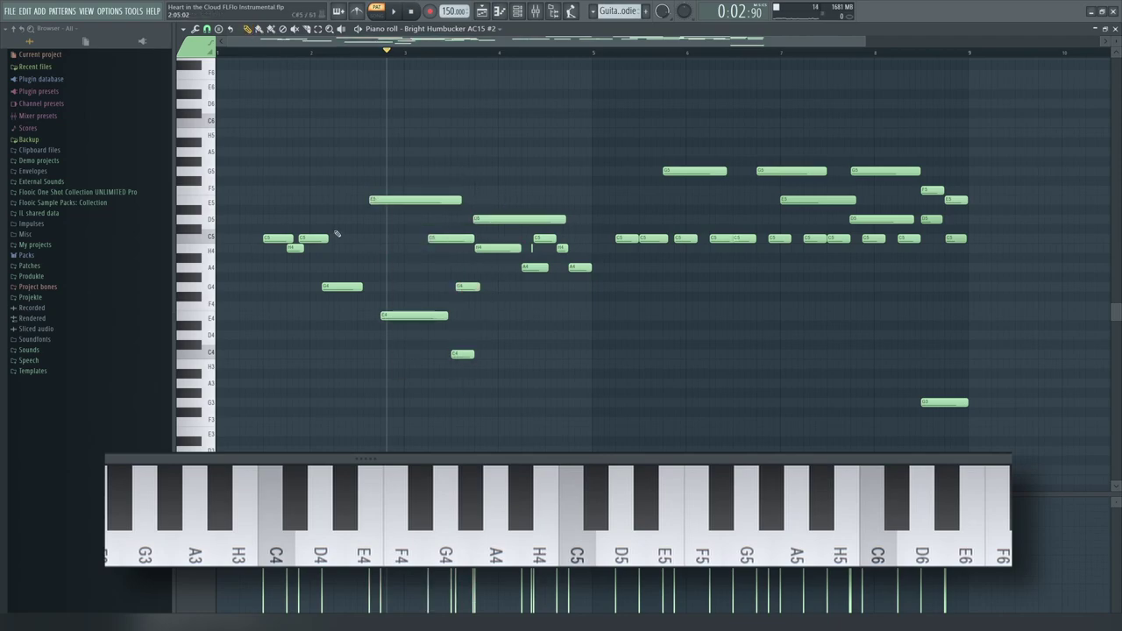
# - Examine the melody notes in the last four bars of the piano roll
pyautogui.moveTo(320, 224); pyautogui.dragTo(321, 253)
pyautogui.moveTo(632, 137); pyautogui.dragTo(964, 298)
pyautogui.click(961, 295)
pyautogui.scroll(-1, 685, 315)
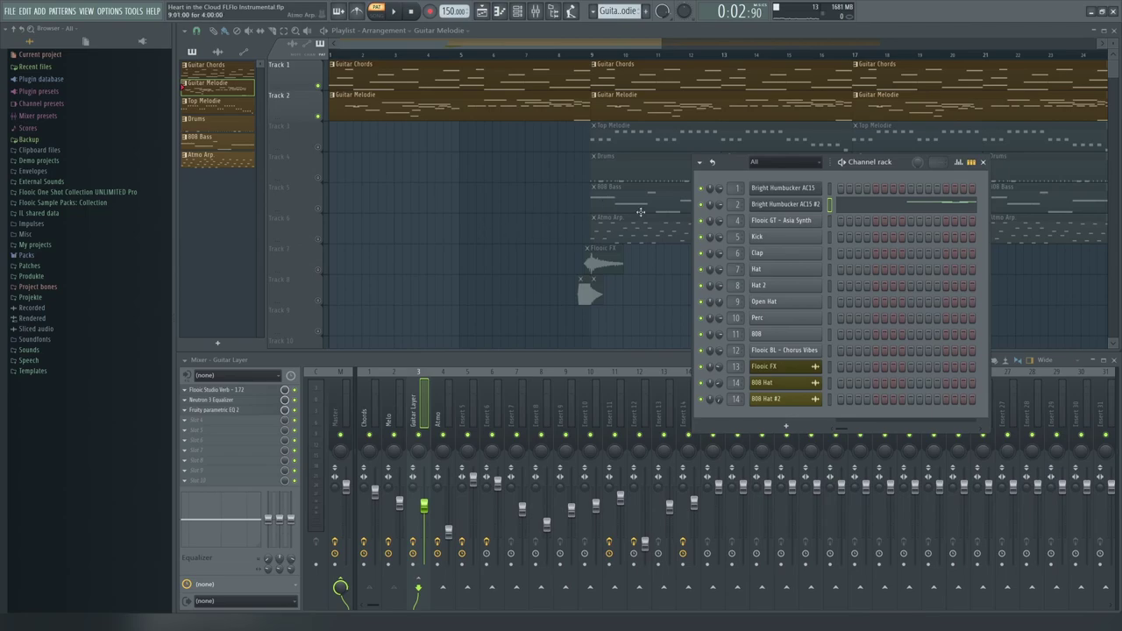
# - Close the channel rack and switch playback to song mode
pyautogui.moveTo(737, 170); pyautogui.dragTo(795, 88)
pyautogui.click(1040, 80)
pyautogui.click(376, 10)
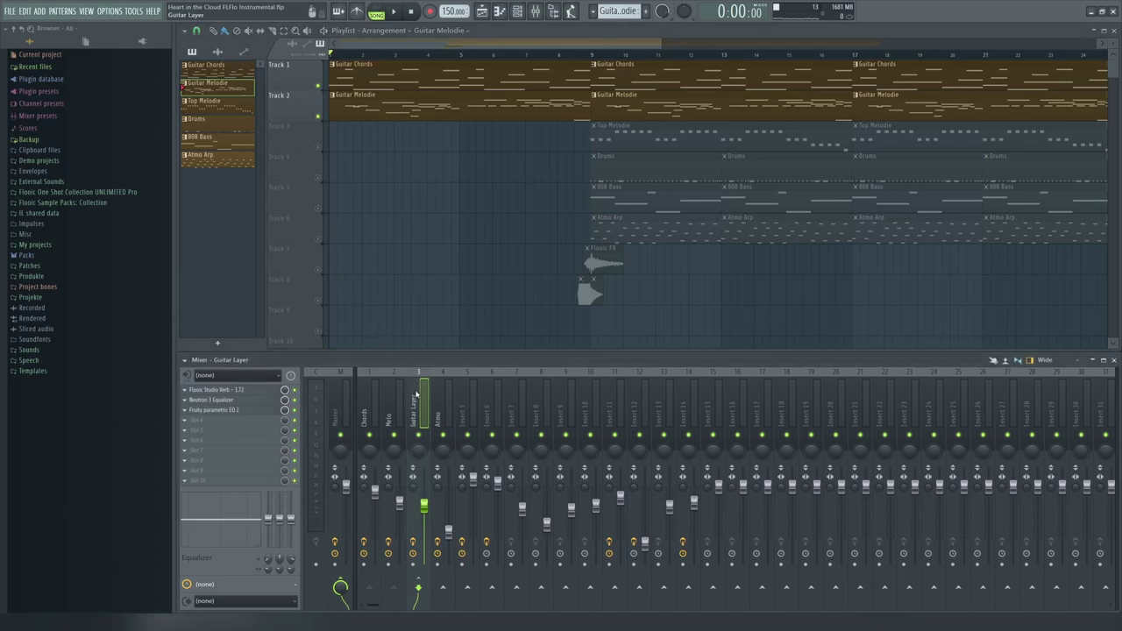
# - Select the Master mixer track, play the two guitar tracks from the start of the arrangement for about seven bars and stop
pyautogui.click(339, 394)
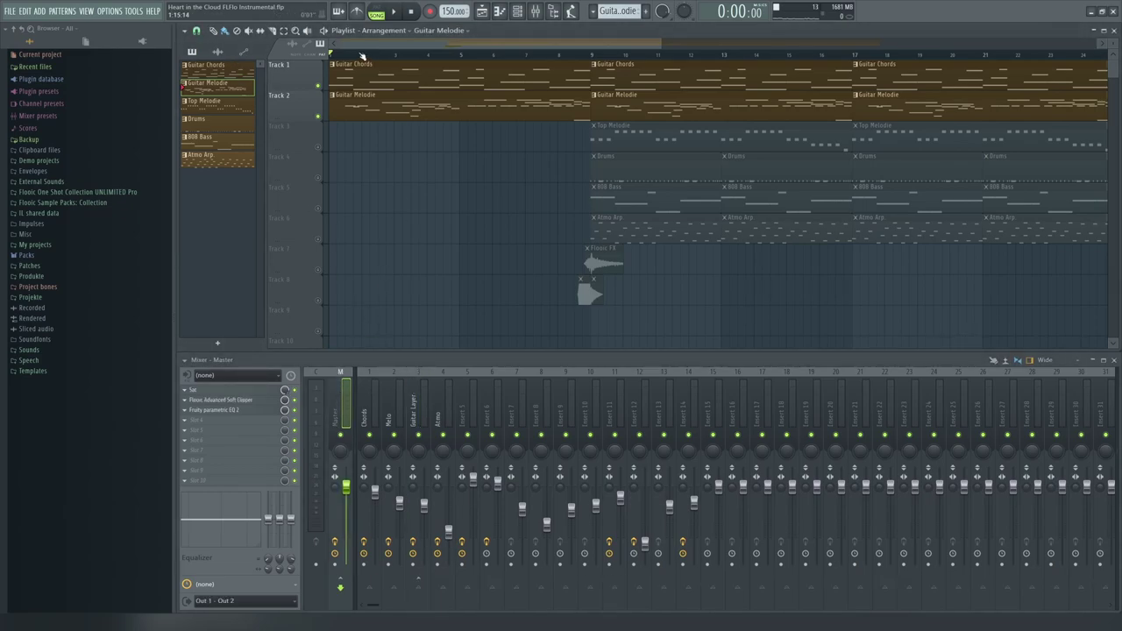
pyautogui.press('space')
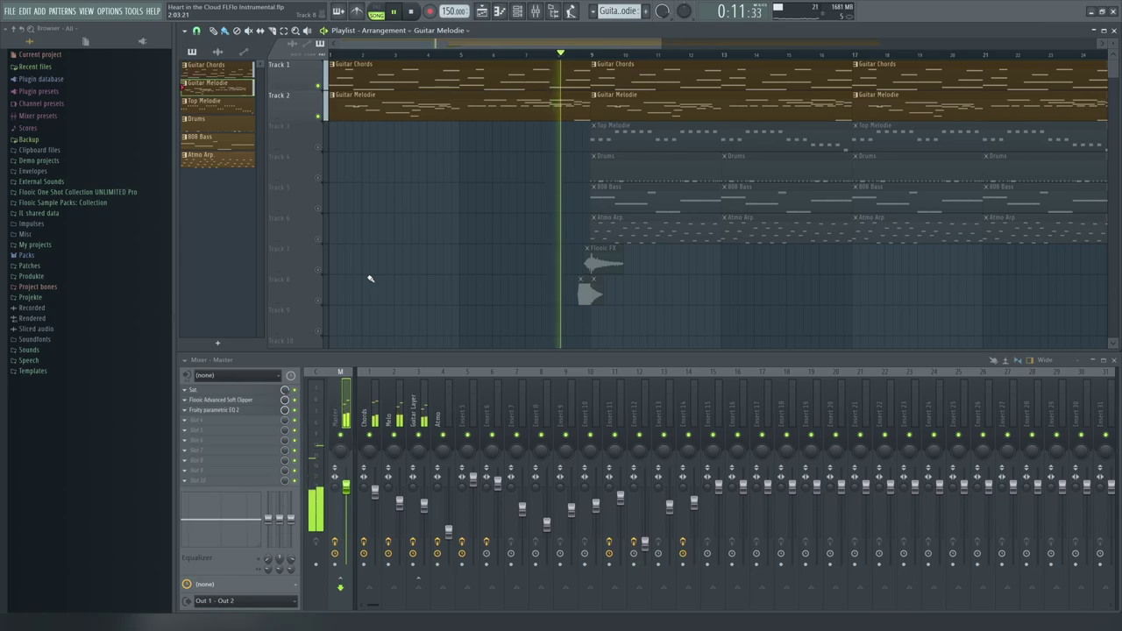
pyautogui.press('space')
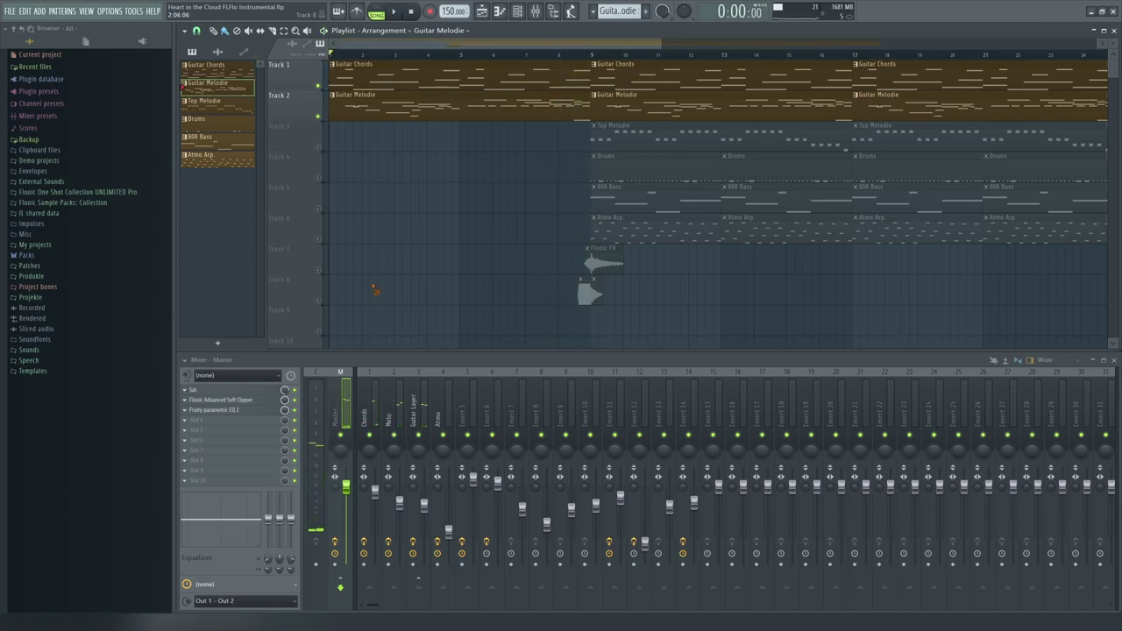
# - Place the song playhead at bar 9, view the notes of the Guitar Chords clip in the piano roll and close it
pyautogui.scroll(-2, 393, 205)
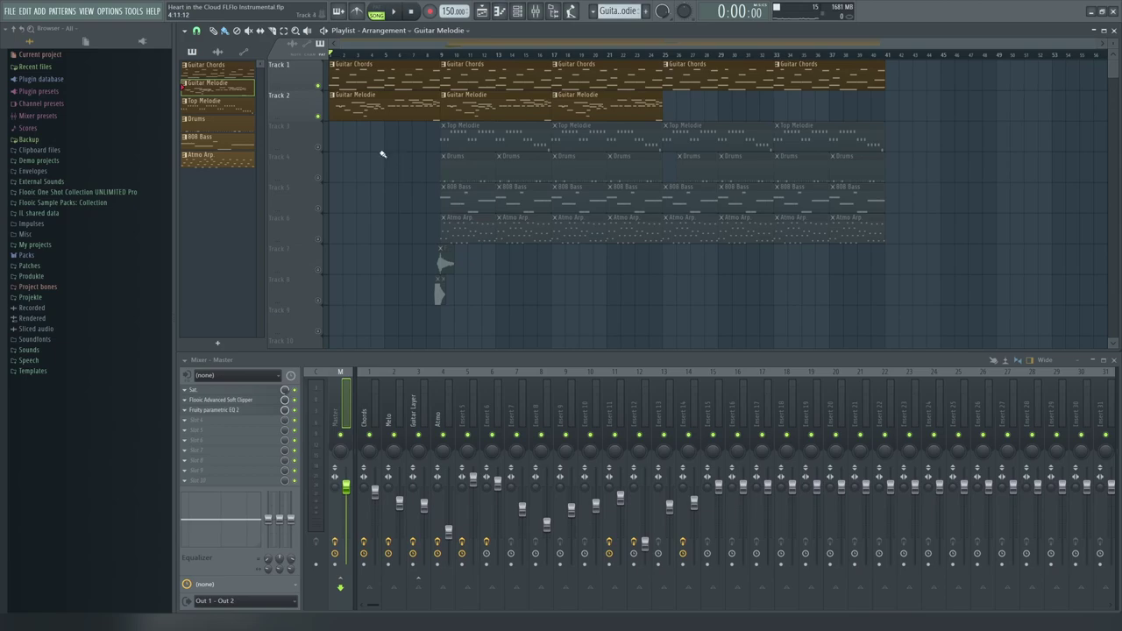
pyautogui.scroll(2, 436, 143)
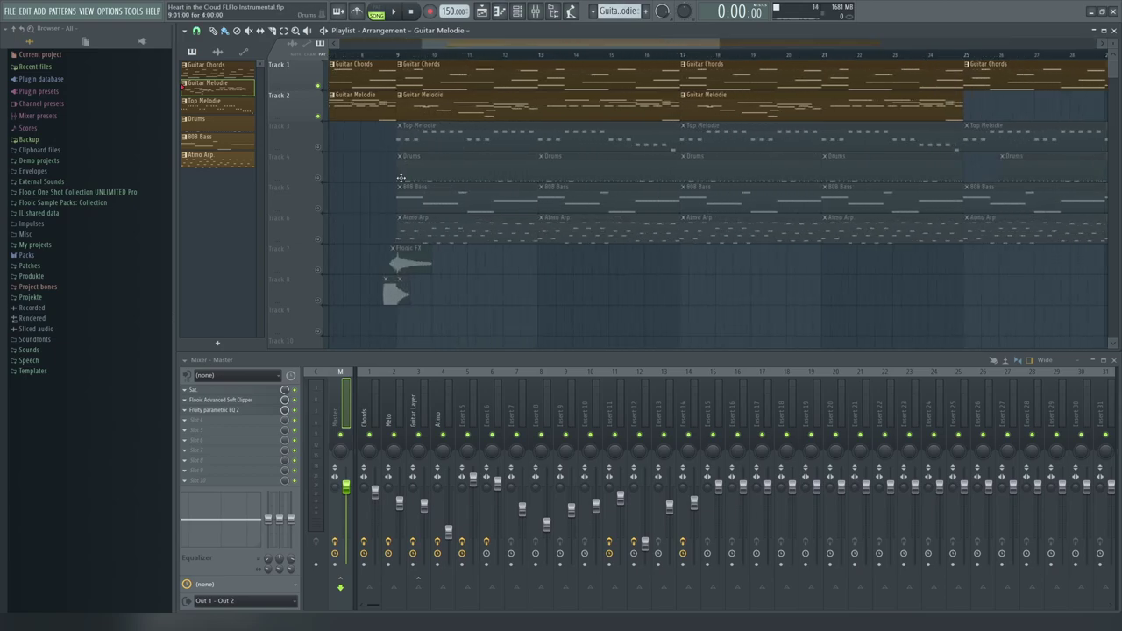
pyautogui.click(399, 55)
pyautogui.doubleClick(421, 75)
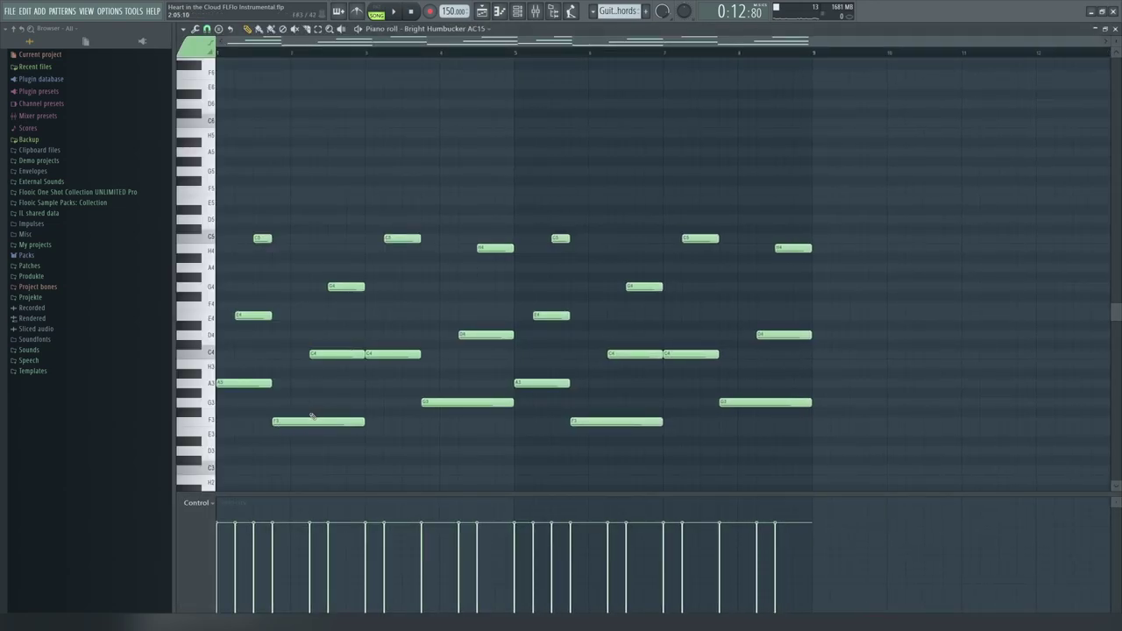
pyautogui.click(340, 284)
pyautogui.click(1115, 29)
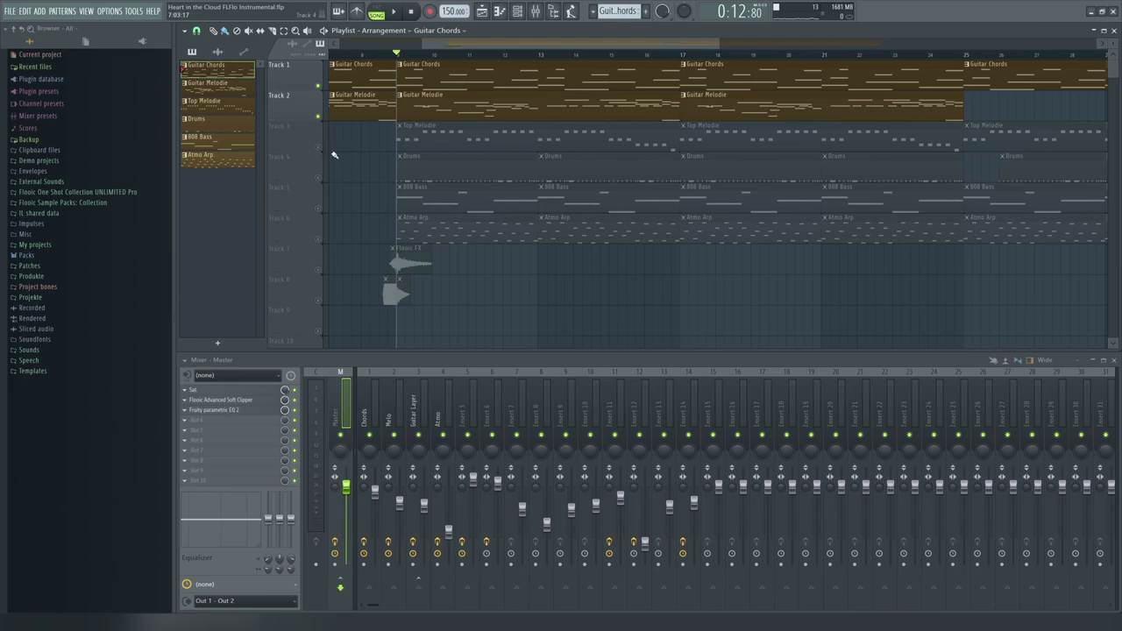
# - Mute both guitar tracks and unmute Track 3, play Top Melodie alone from bar 9 and stop
pyautogui.scroll(-3, 333, 154)
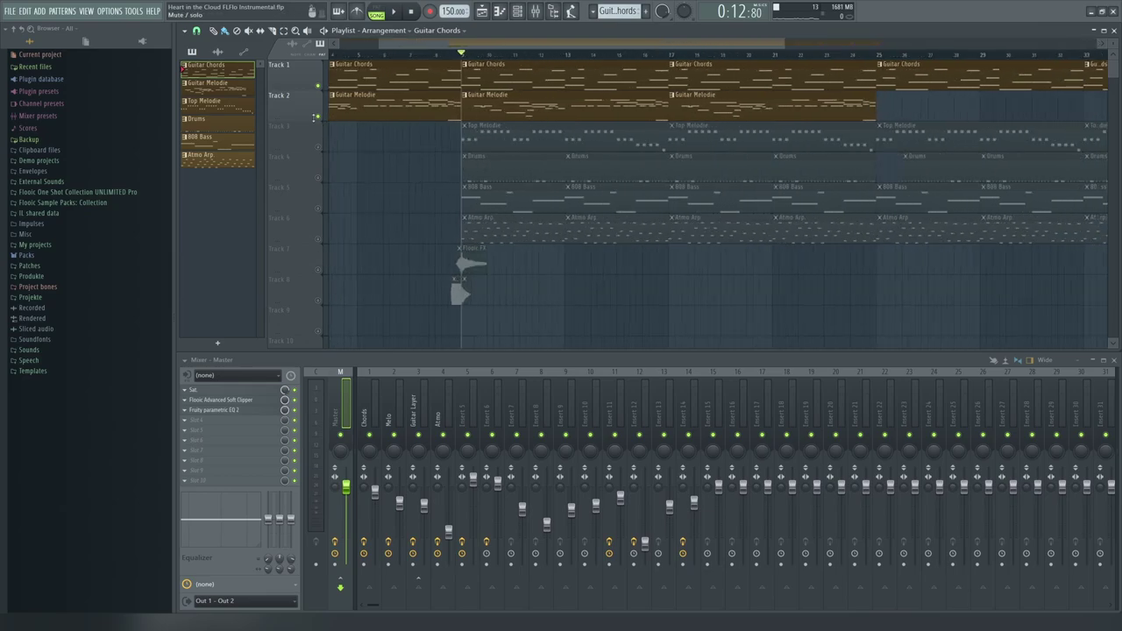
pyautogui.click(318, 116)
pyautogui.click(318, 86)
pyautogui.scroll(3, 363, 143)
pyautogui.click(318, 148)
pyautogui.press('space')
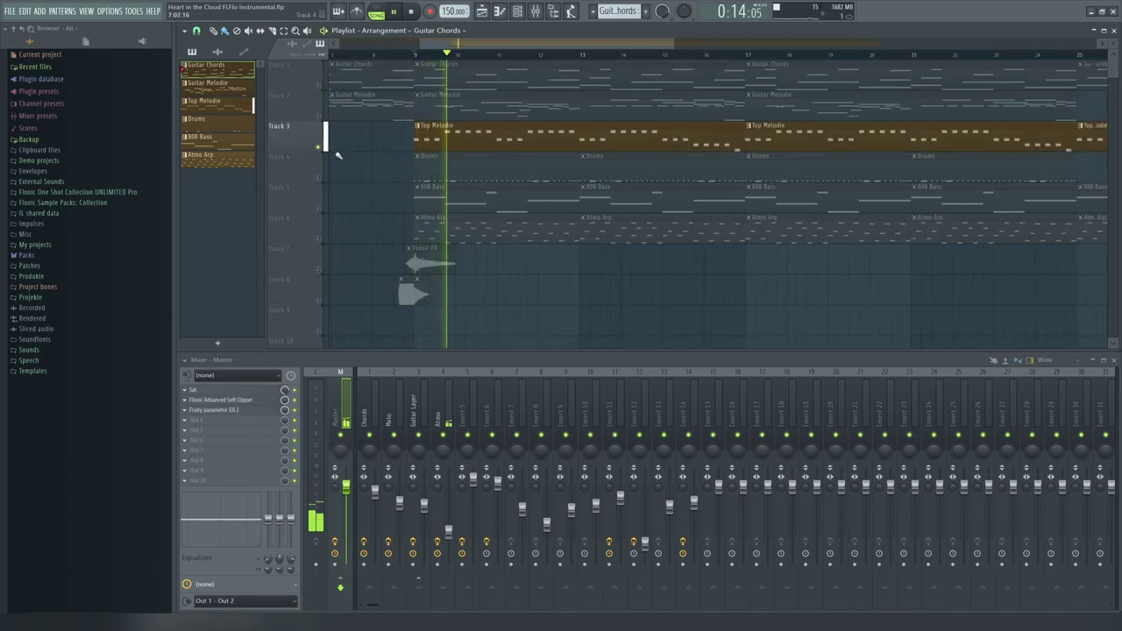
pyautogui.press('space')
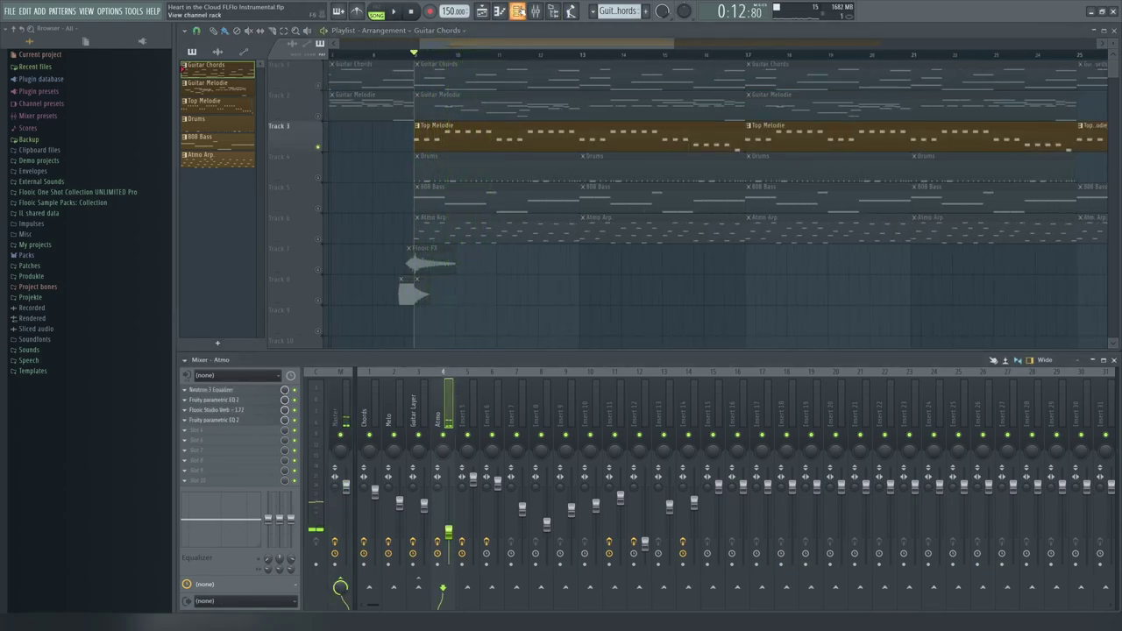
# - Play Top Melodie with the channel rack open, stop, and view the folders of the Flooic One Shot Collection UNLIMITED Pro
pyautogui.click(346, 366)
pyautogui.click(517, 13)
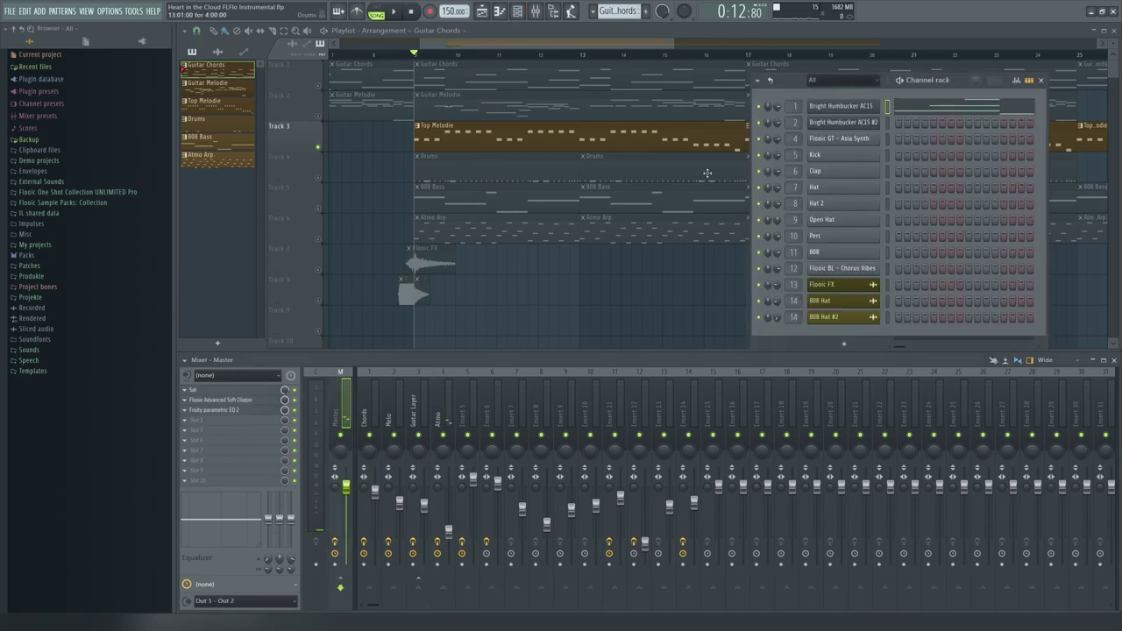
pyautogui.press('space')
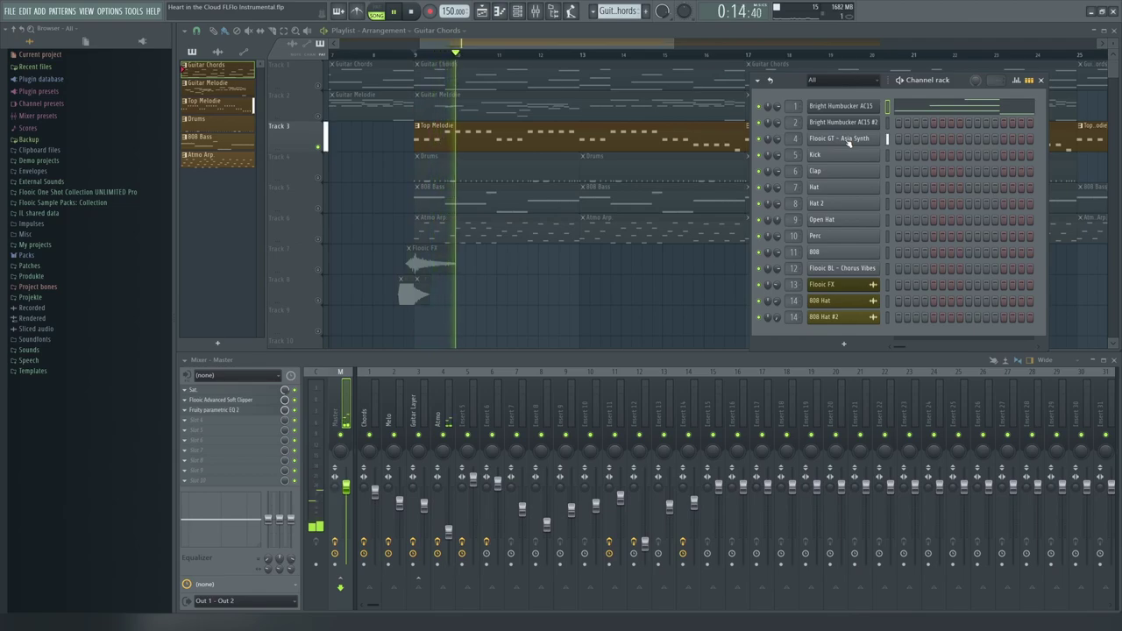
pyautogui.moveTo(794, 80); pyautogui.dragTo(824, 80)
pyautogui.press('space')
pyautogui.click(140, 191)
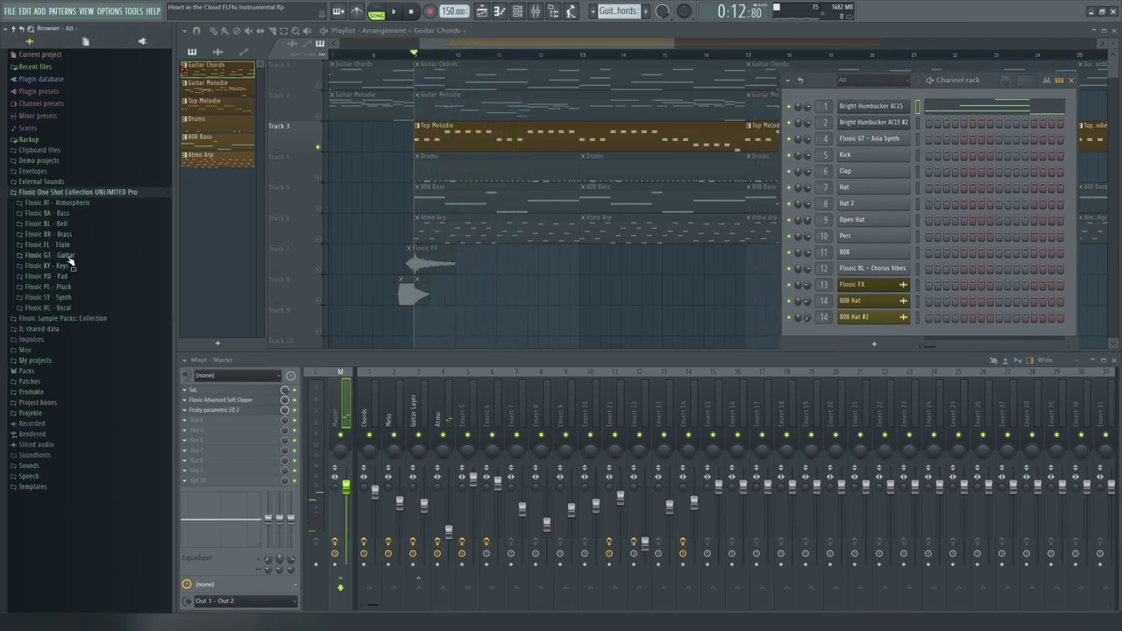
pyautogui.click(70, 191)
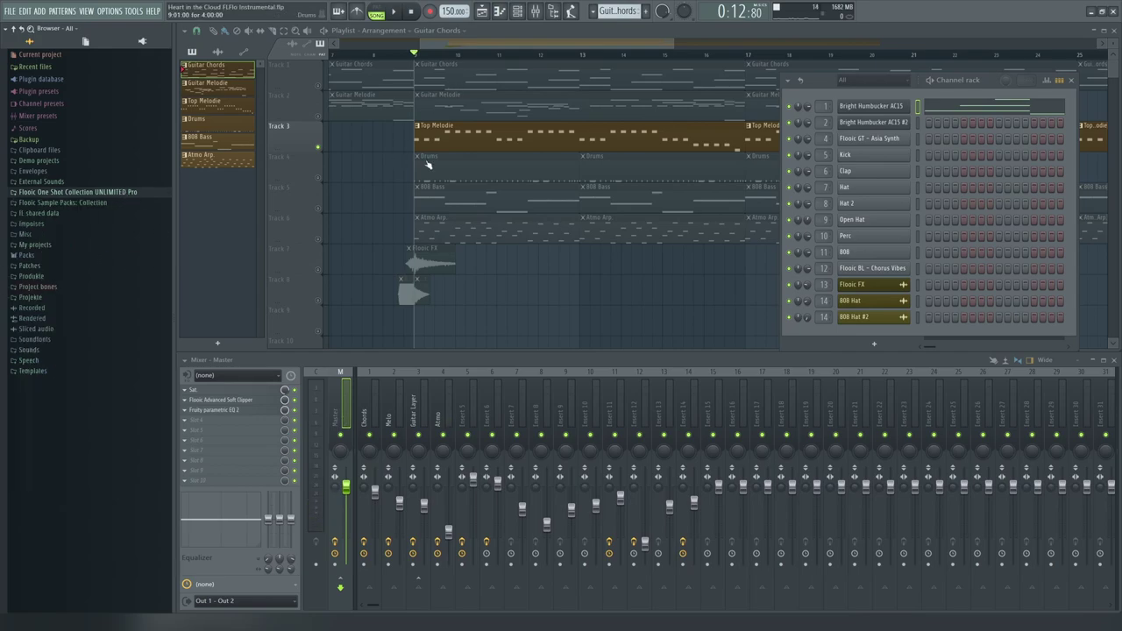
# - Close the channel rack, unmute the Atmo Arp track and mute the Top Melodie track
pyautogui.press('F6')
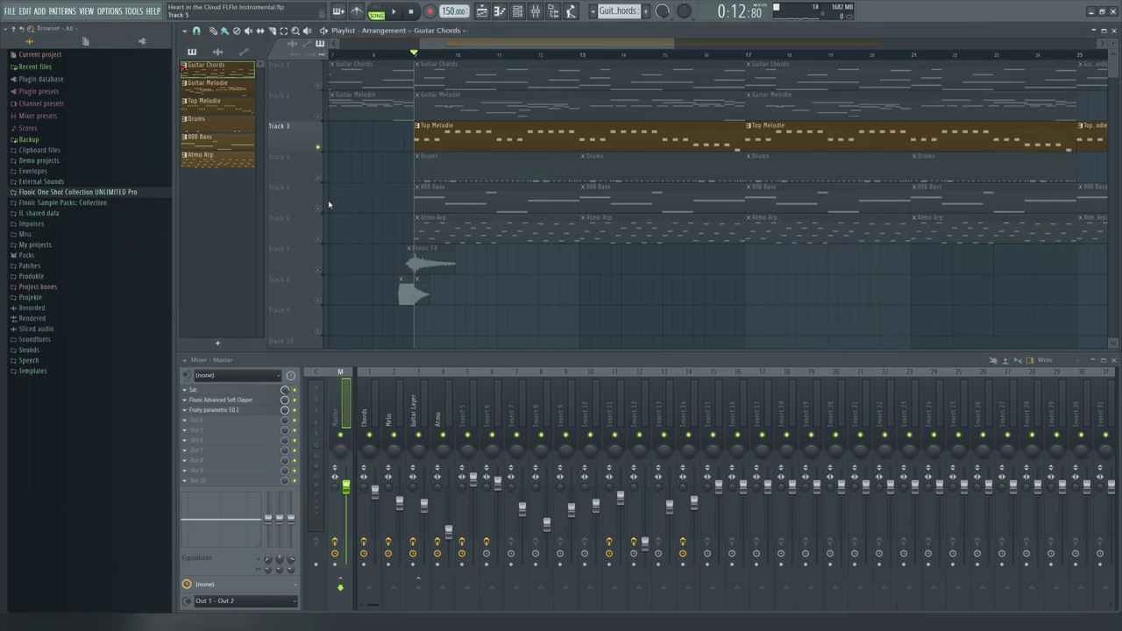
pyautogui.click(319, 238)
pyautogui.click(318, 147)
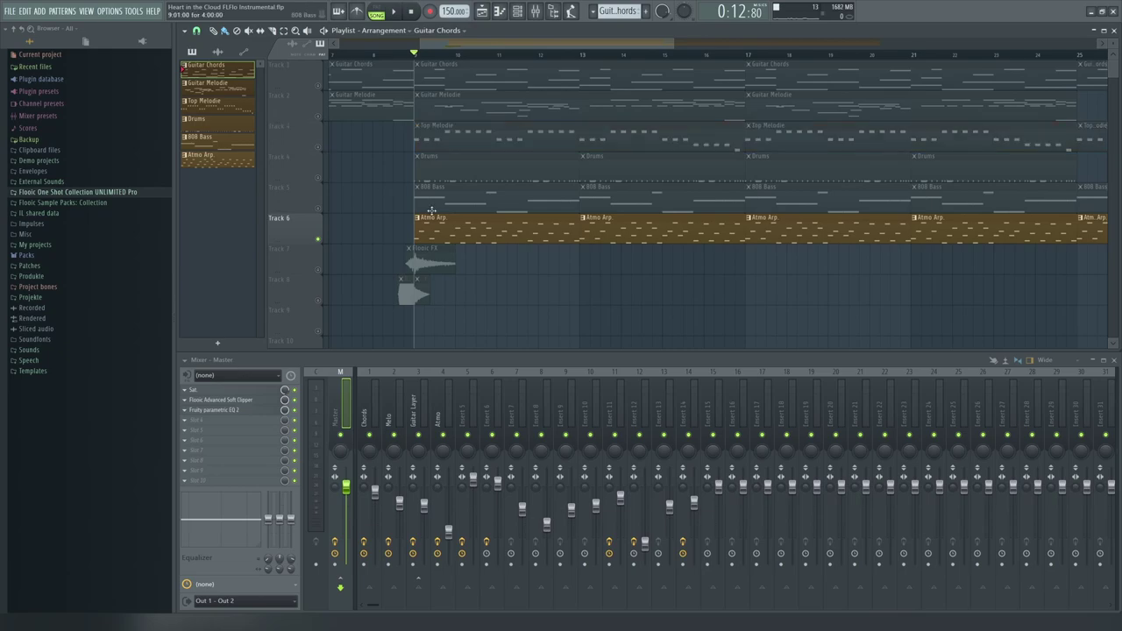
# - Open the channel rack, find the Chorus Vibes sound in the Flooic BL - Bell folder and collapse the browser folders
pyautogui.click(518, 15)
pyautogui.click(72, 191)
pyautogui.click(145, 224)
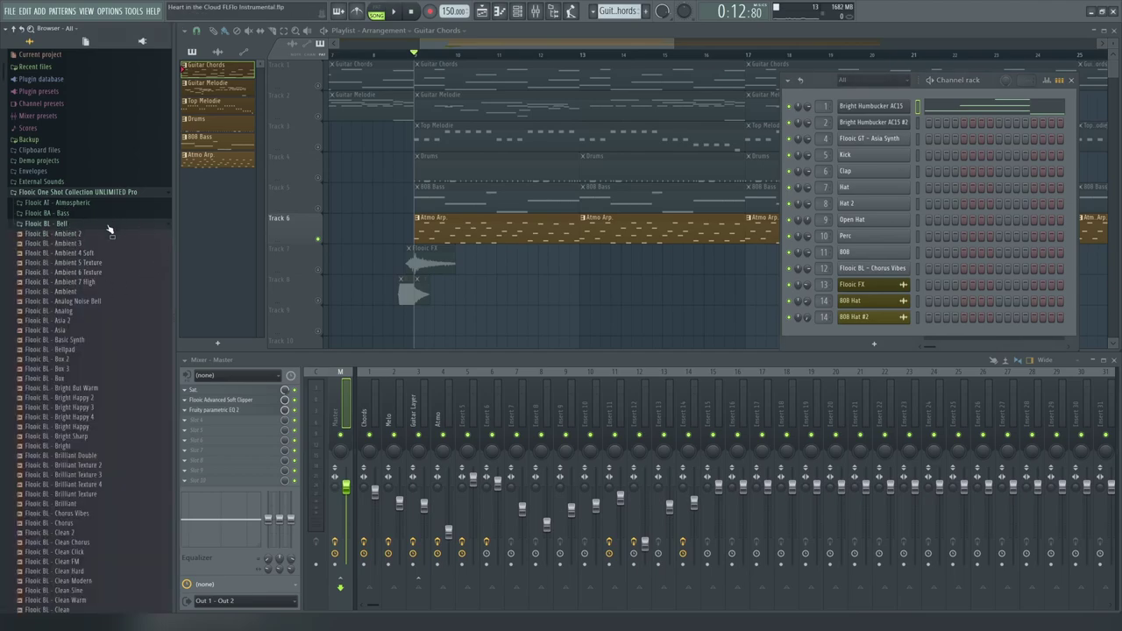
pyautogui.scroll(-2, 94, 344)
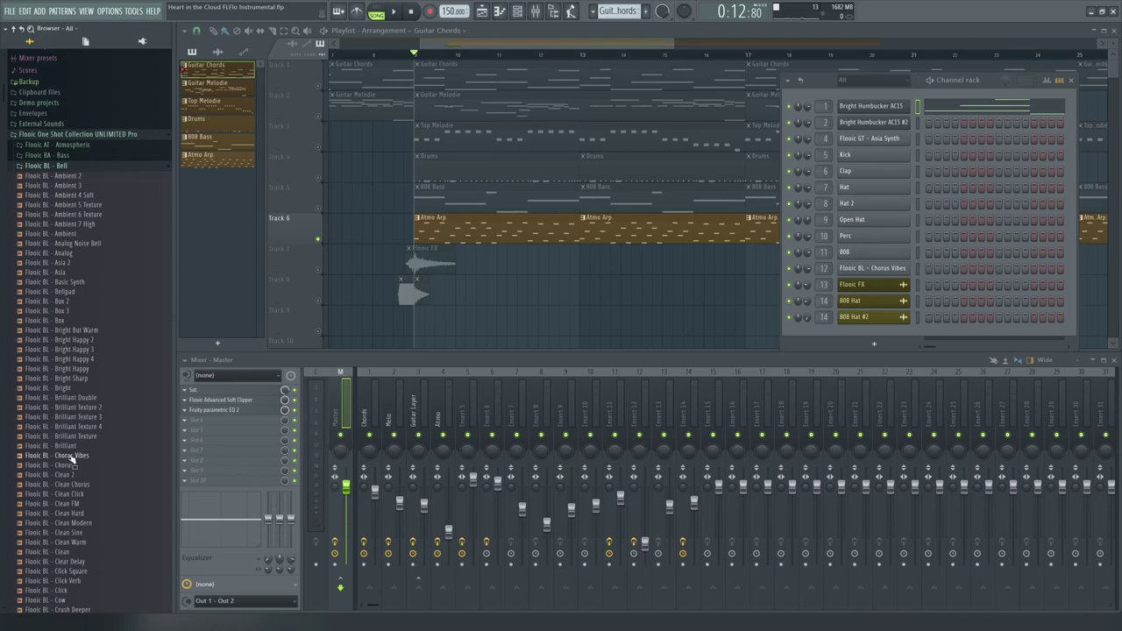
pyautogui.click(23, 29)
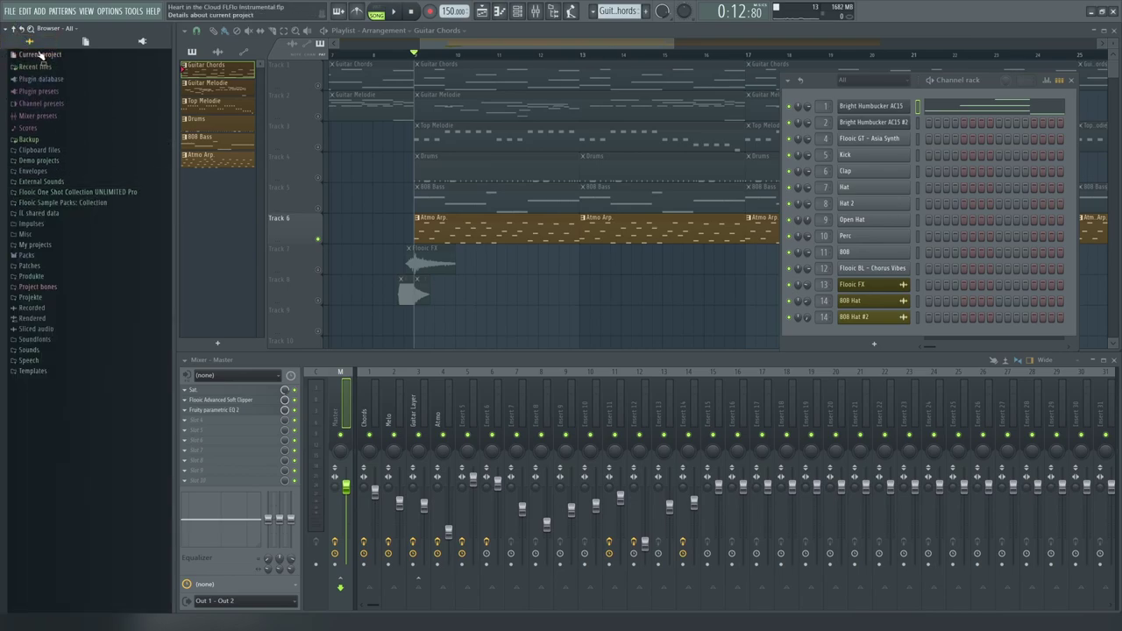
# - Close the channel rack, play the Atmo Arp track alone from bar 9 and stop
pyautogui.press('F6')
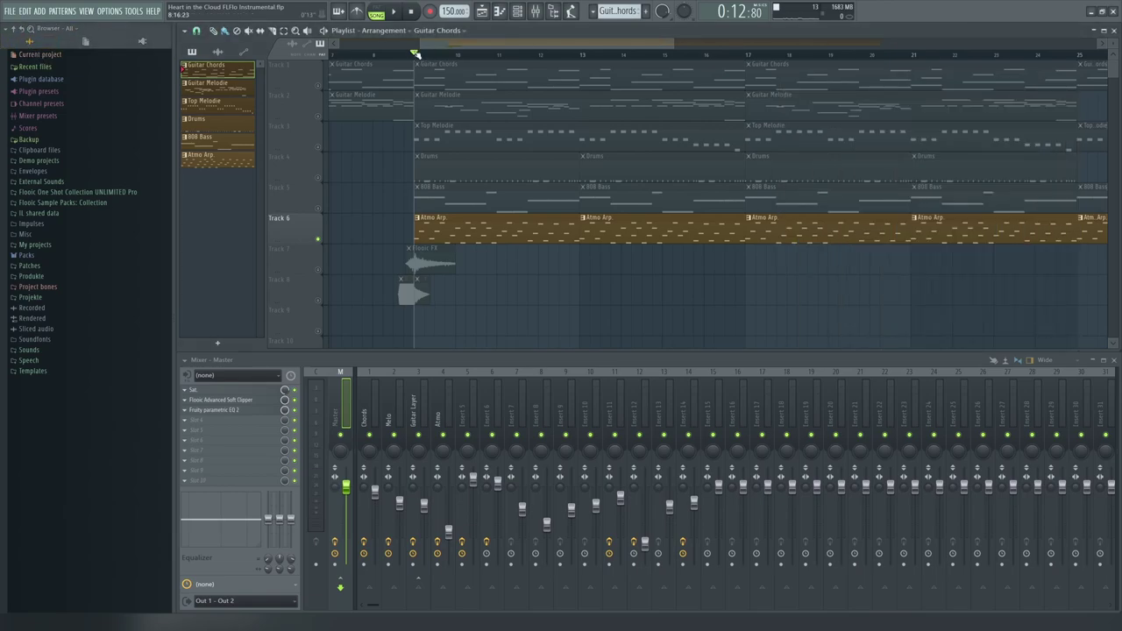
pyautogui.press('space')
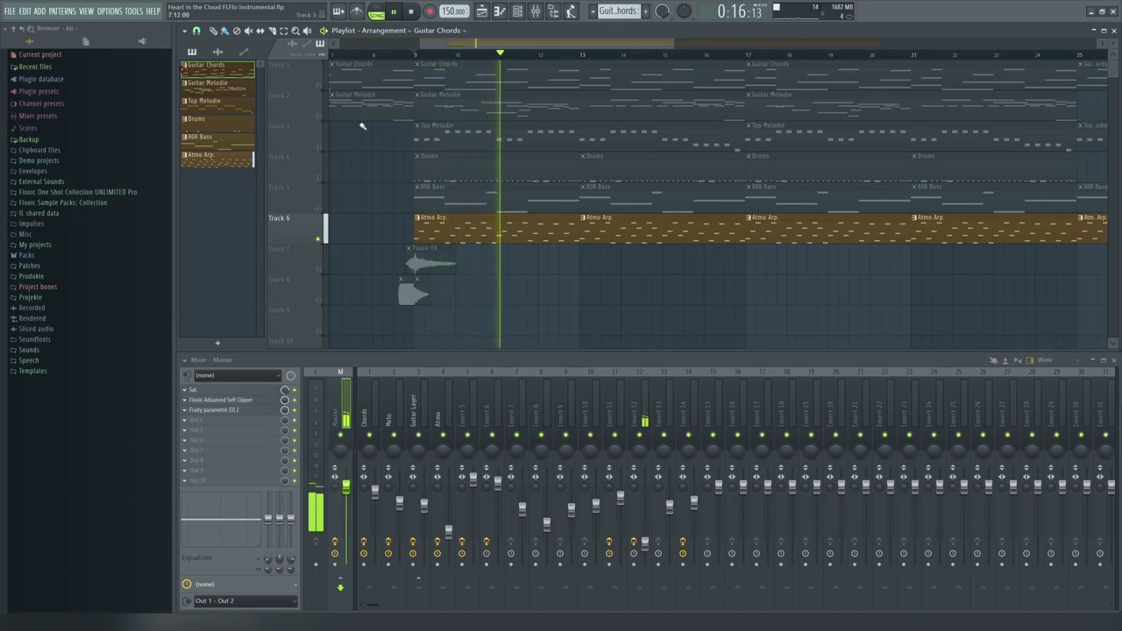
pyautogui.press('space')
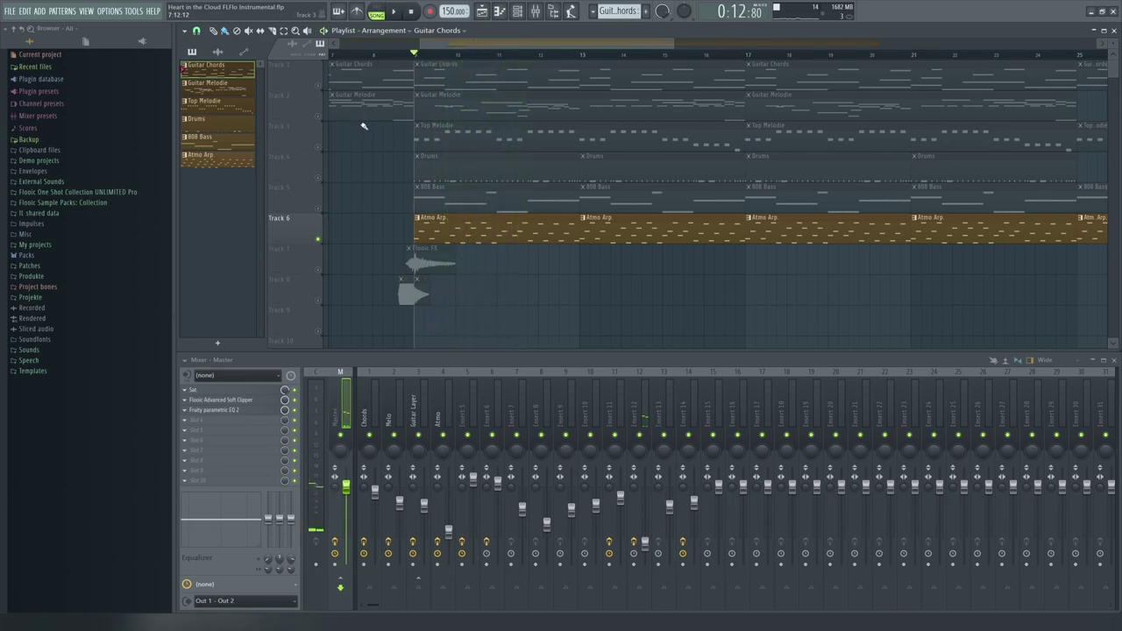
# - Unmute the Guitar Chords and Guitar Melodie tracks, play them together with Atmo Arp from bar 9 and stop
pyautogui.click(318, 146)
pyautogui.click(318, 147)
pyautogui.click(318, 116)
pyautogui.click(319, 85)
pyautogui.press('space')
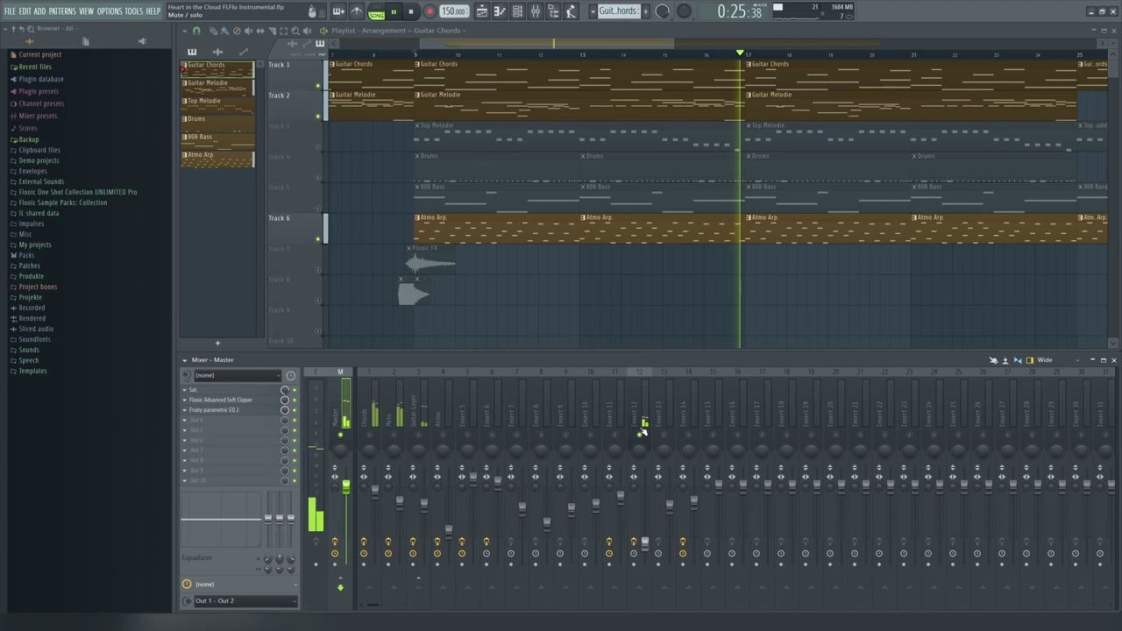
pyautogui.press('space')
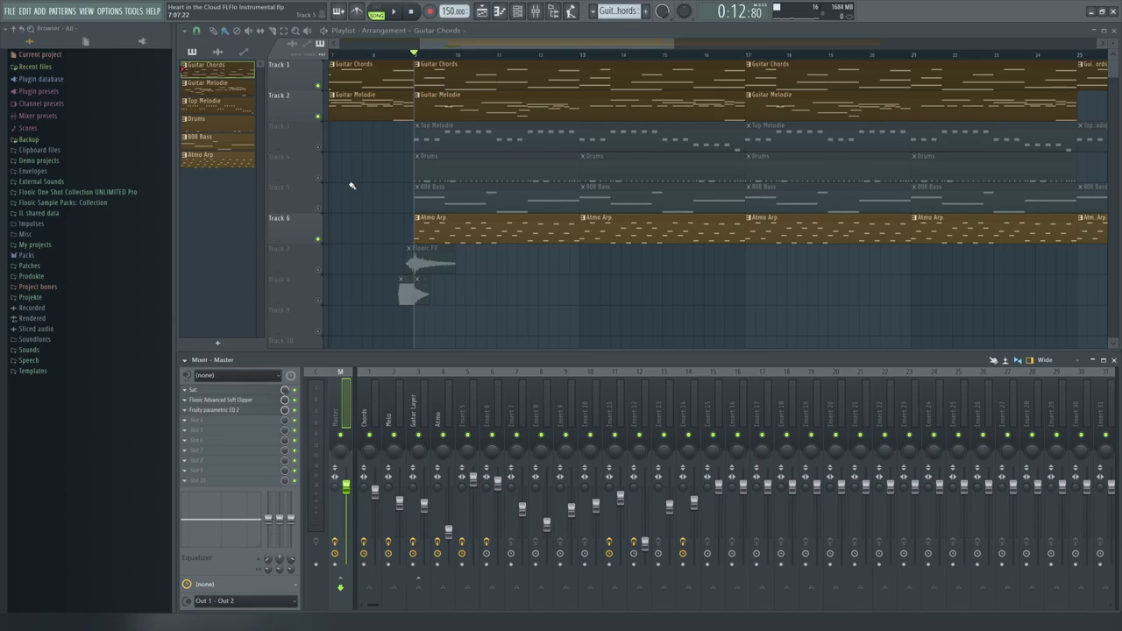
# - Unmute the Top Melodie track, play it from bar 9 with the guitars and Atmo Arp, and stop
pyautogui.click(324, 151)
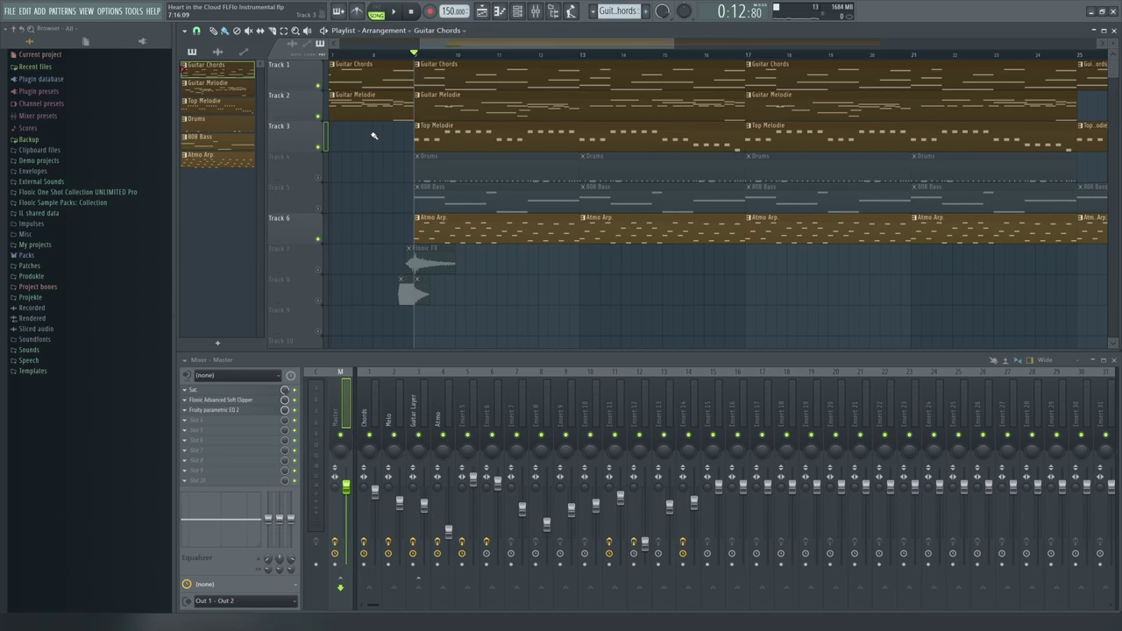
pyautogui.scroll(-2, 369, 117)
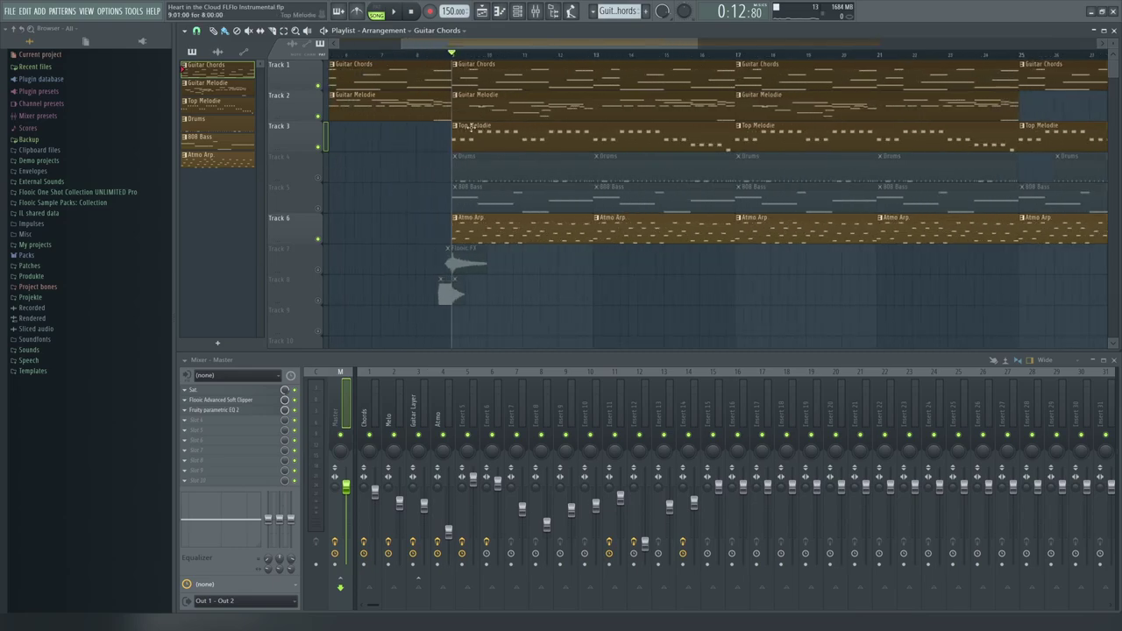
pyautogui.press('space')
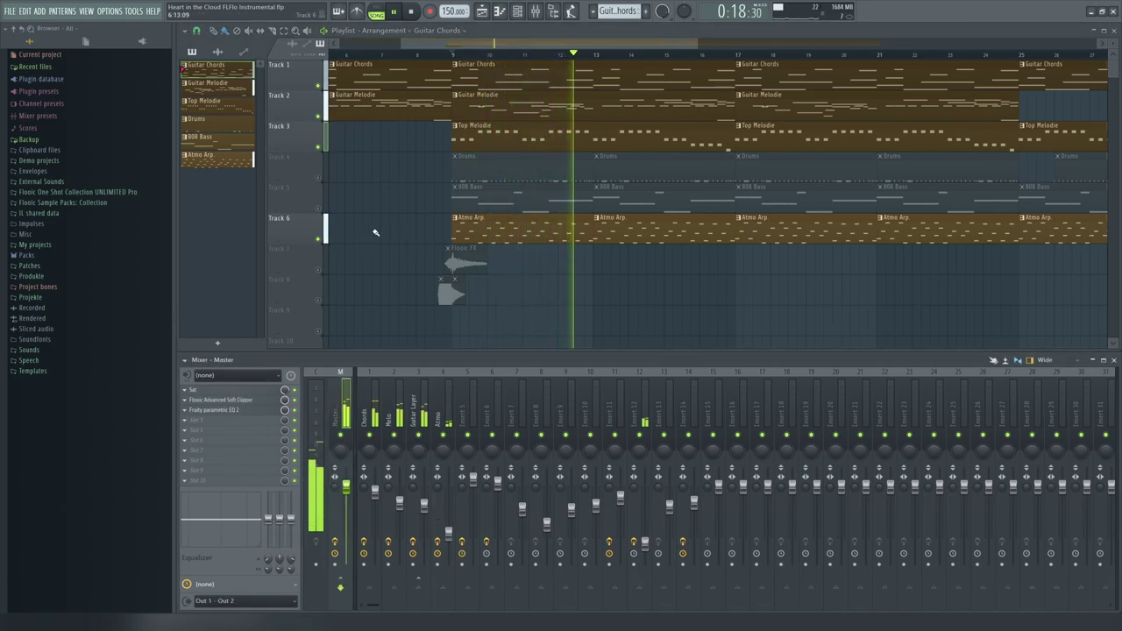
pyautogui.press('space')
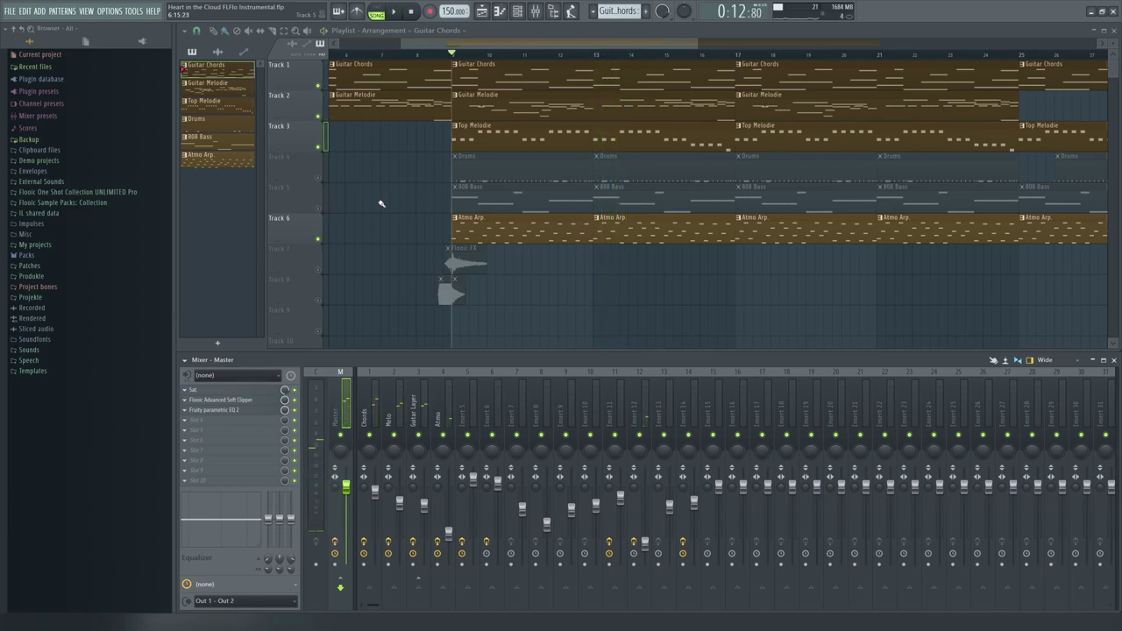
# - Mute the Guitar Melodie, Top Melodie and Atmo Arp tracks, play Guitar Chords alone from bar 9 and stop
pyautogui.click(318, 116)
pyautogui.click(319, 147)
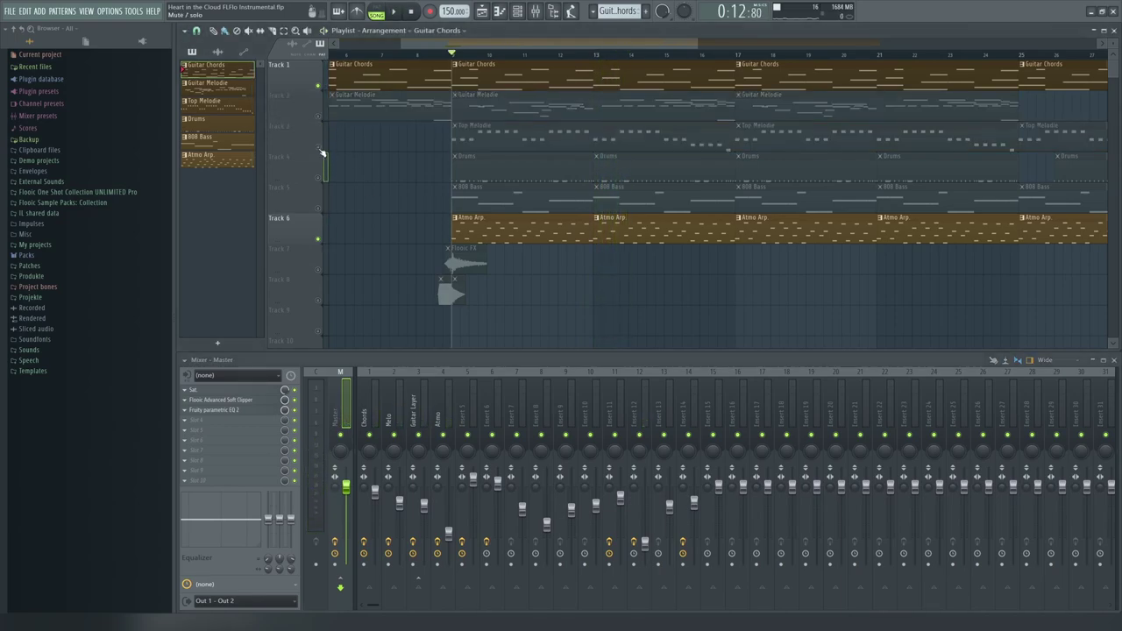
pyautogui.click(319, 238)
pyautogui.press('space')
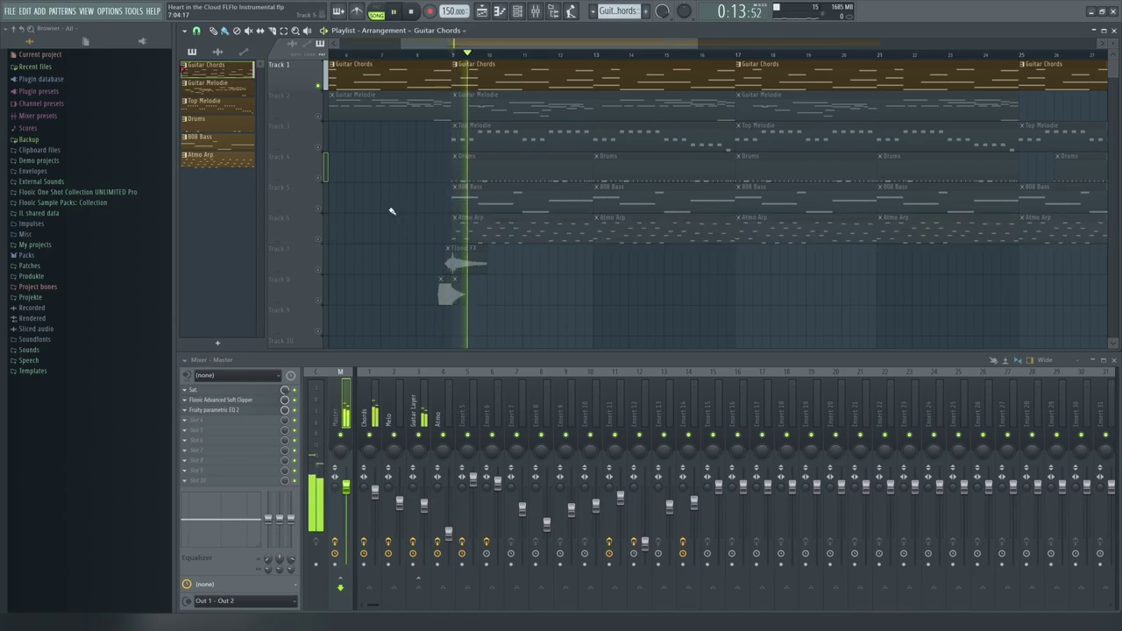
pyautogui.press('space')
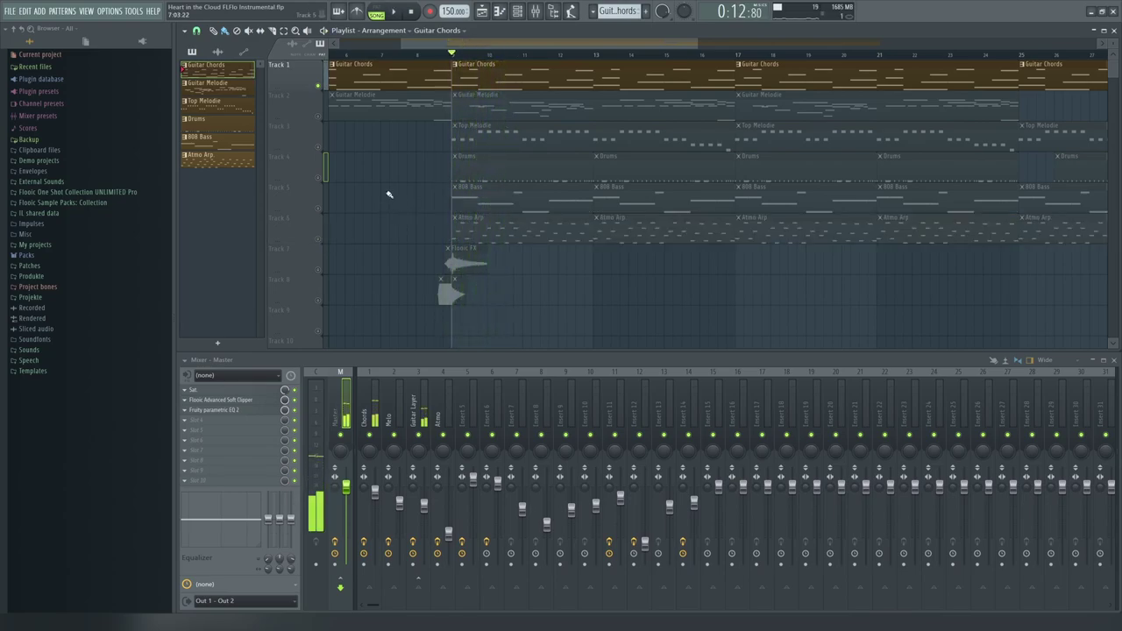
# - Unmute the Guitar Melodie, Top Melodie and Atmo Arp tracks and play all melodic layers from bar 9
pyautogui.click(320, 115)
pyautogui.click(320, 147)
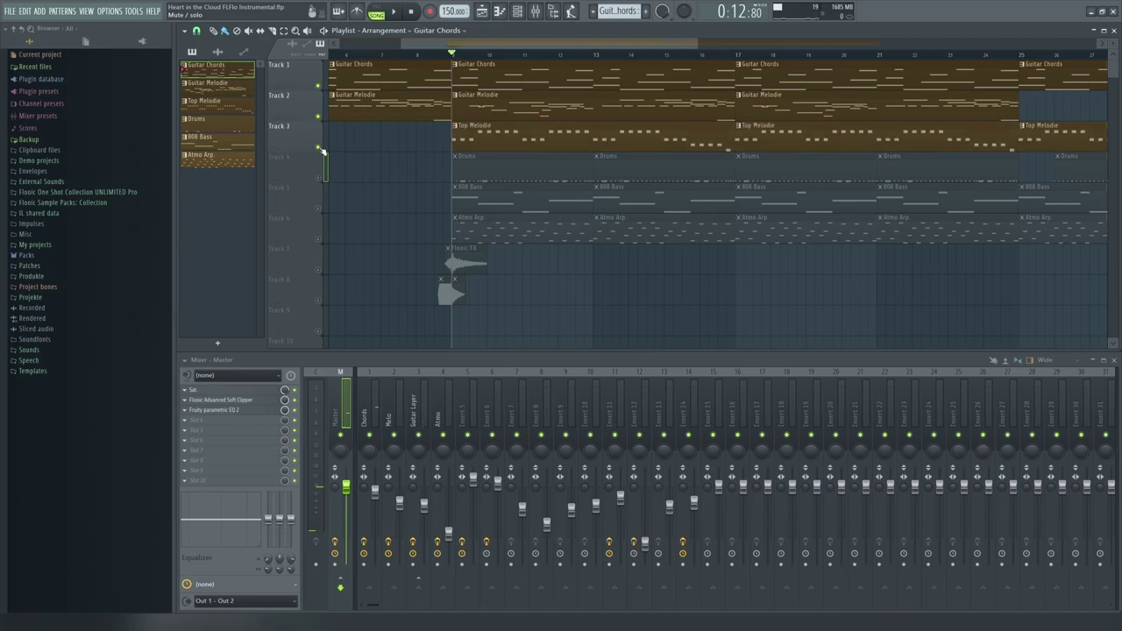
pyautogui.click(319, 238)
pyautogui.press('space')
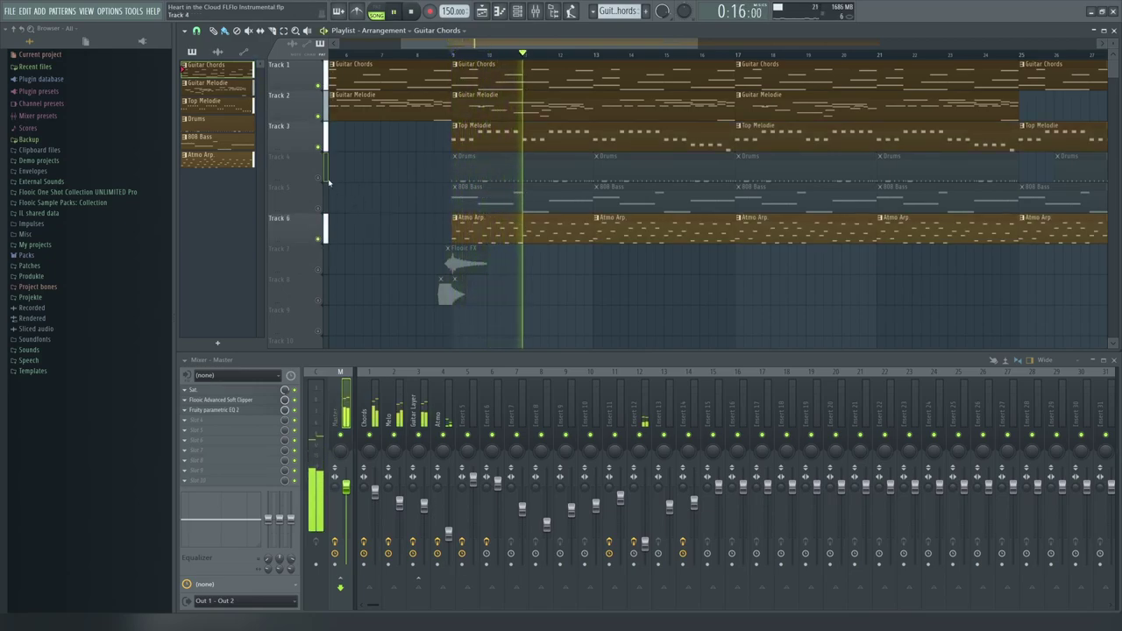
# - Stop playback, solo Track 8 with the 808 Hat clips and play them from the middle of bar 8
pyautogui.press('space')
pyautogui.keyDown('ctrl'); pyautogui.scroll(5, 465, 295); pyautogui.keyUp('ctrl')
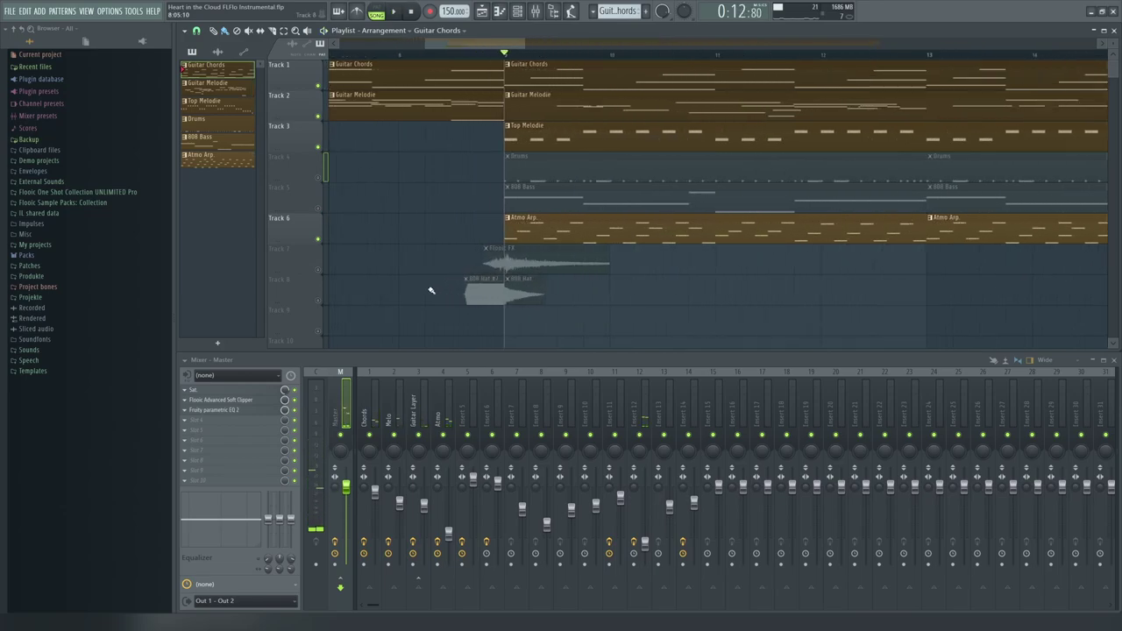
pyautogui.rightClick(323, 298)
pyautogui.press('space')
pyautogui.press('space')
pyautogui.click(465, 53)
pyautogui.press('space')
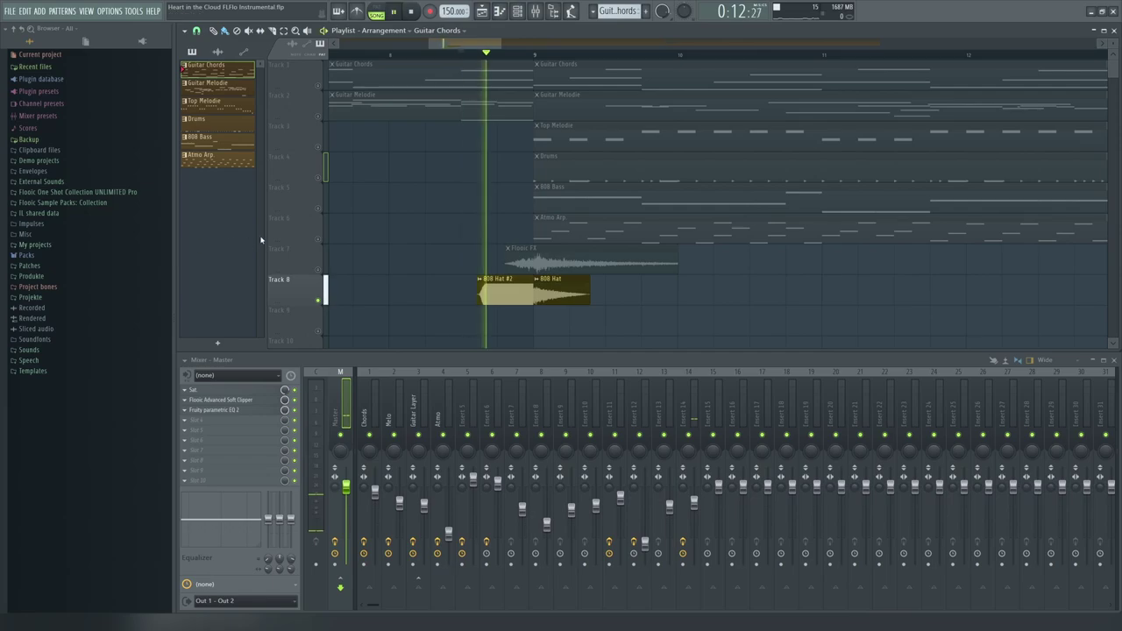
pyautogui.press('space')
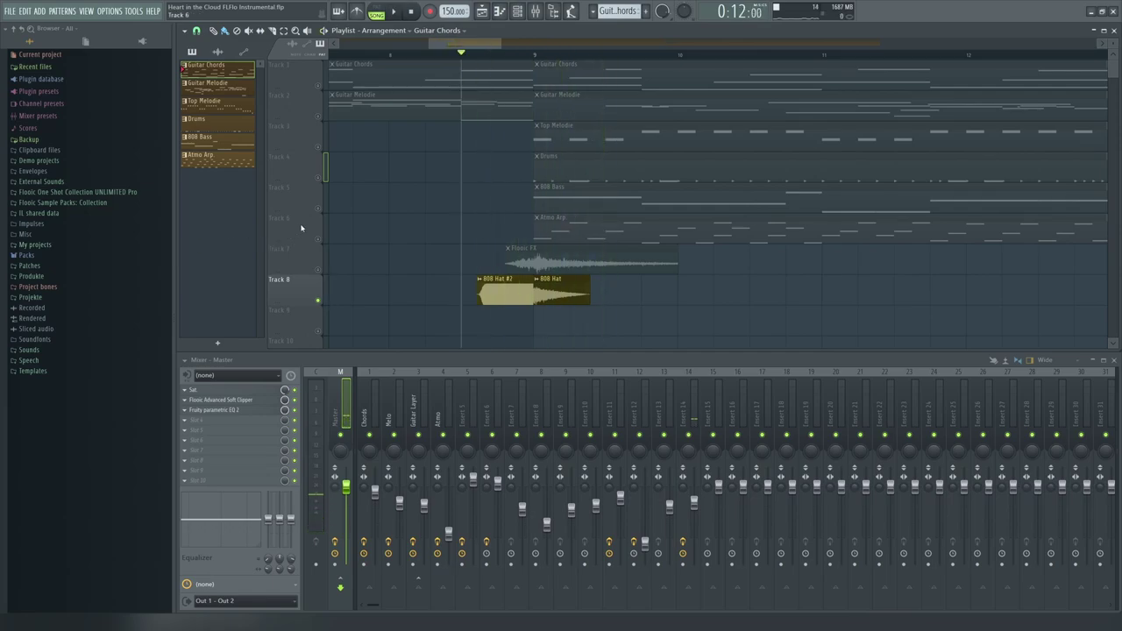
# - Open the 808 Hat #2 sample's channel settings to examine them, close them and play the hat clips
pyautogui.click(497, 296)
pyautogui.doubleClick(497, 296)
pyautogui.click(502, 322)
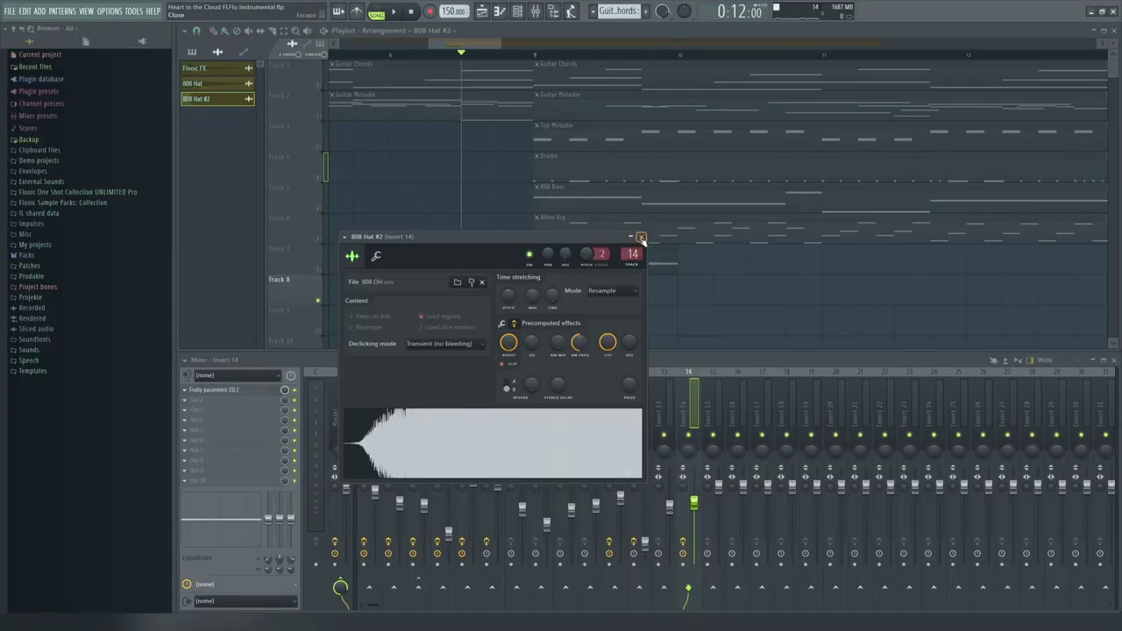
pyautogui.click(749, 109)
pyautogui.click(560, 203)
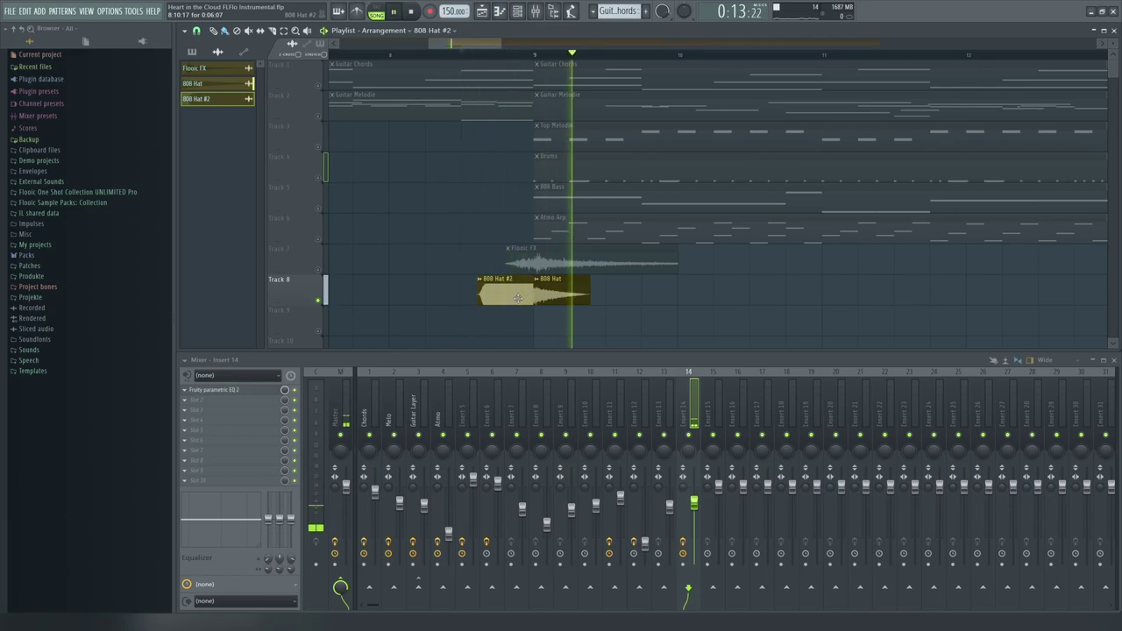
# - Open Fruity parametric EQ 2 on Insert 14, toggle it while playing the hat clips to compare, and close it
pyautogui.click(251, 391)
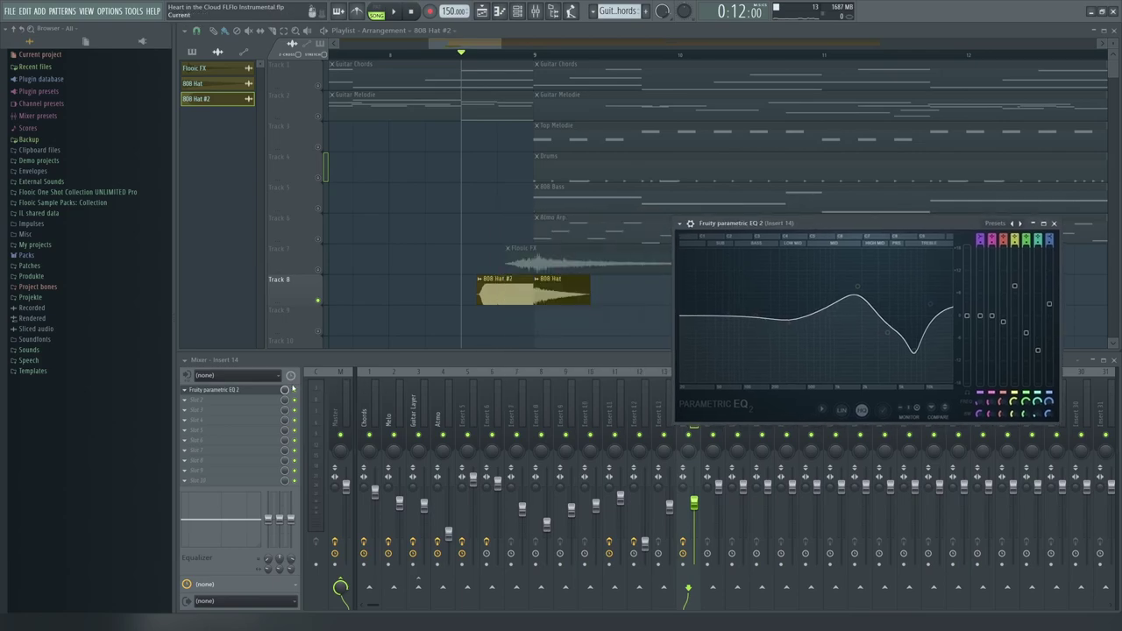
pyautogui.click(293, 389)
pyautogui.press('space')
pyautogui.press('space')
pyautogui.press('space')
pyautogui.press('space')
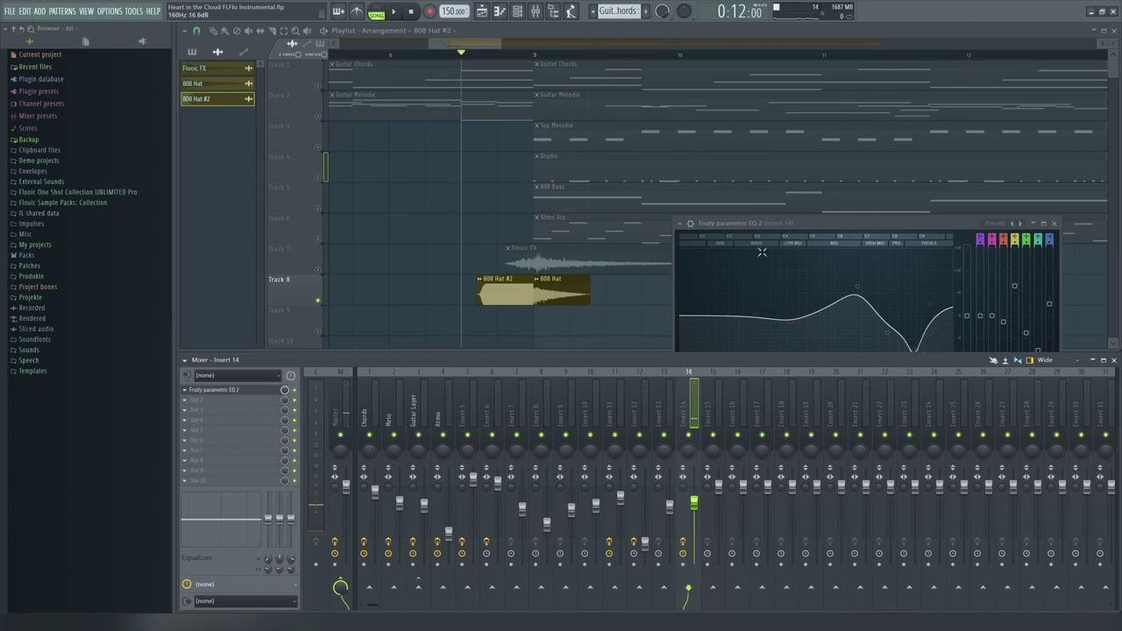
pyautogui.click(760, 257)
pyautogui.click(948, 227)
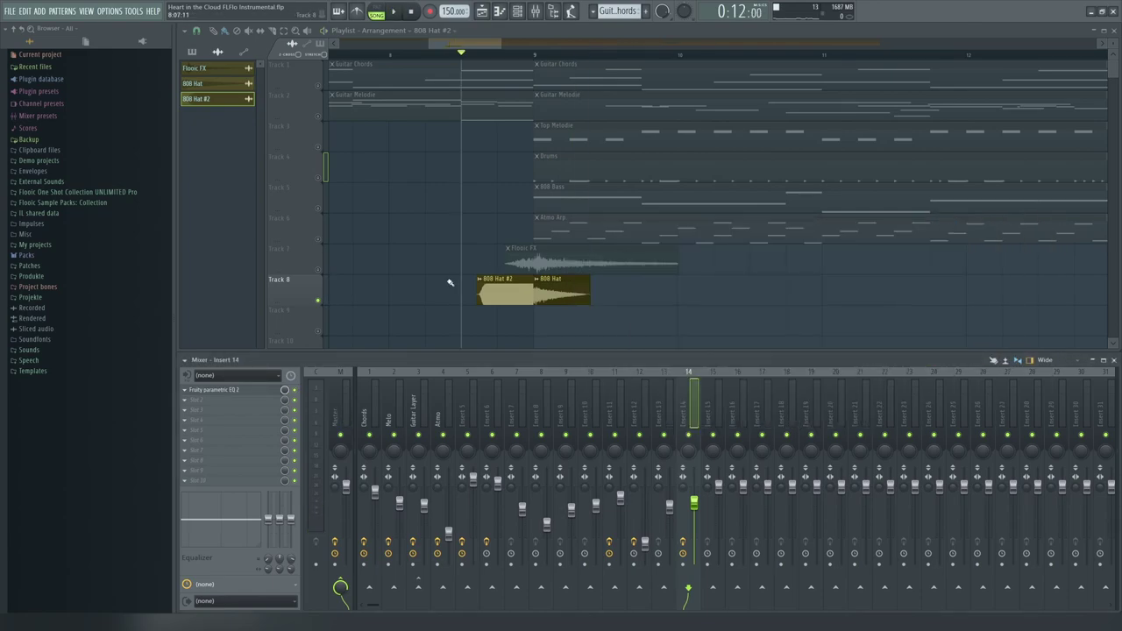
# - Mute the 808 Hat track, play the Flooic FX track alone, and play both together with Track 8 unmuted
pyautogui.click(318, 300)
pyautogui.click(319, 271)
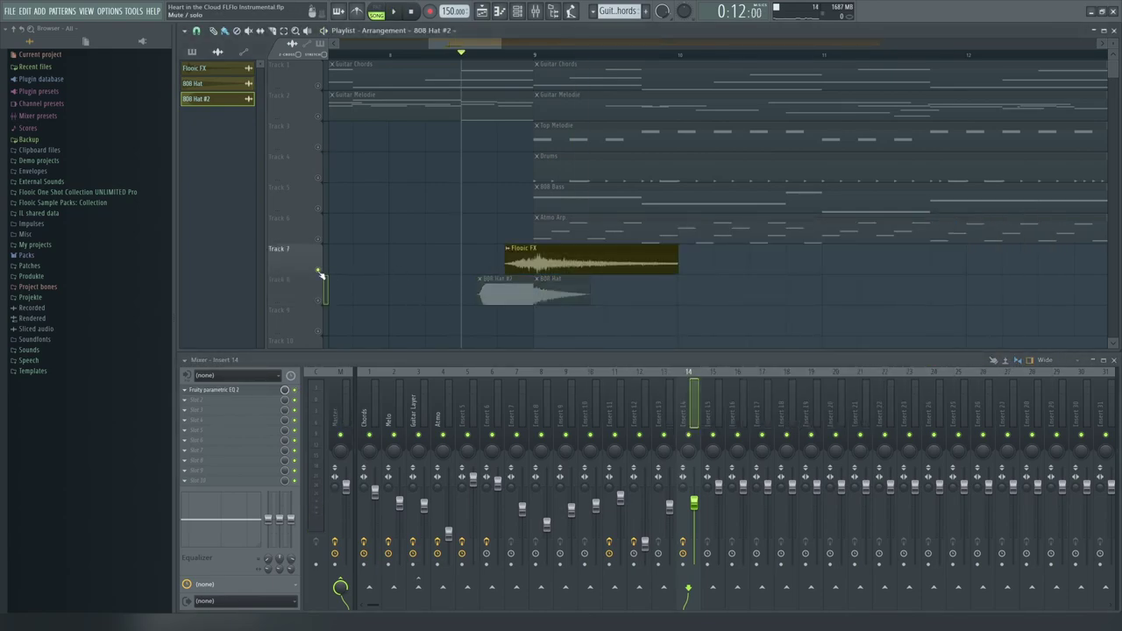
pyautogui.press('space')
pyautogui.click(318, 301)
pyautogui.press('space')
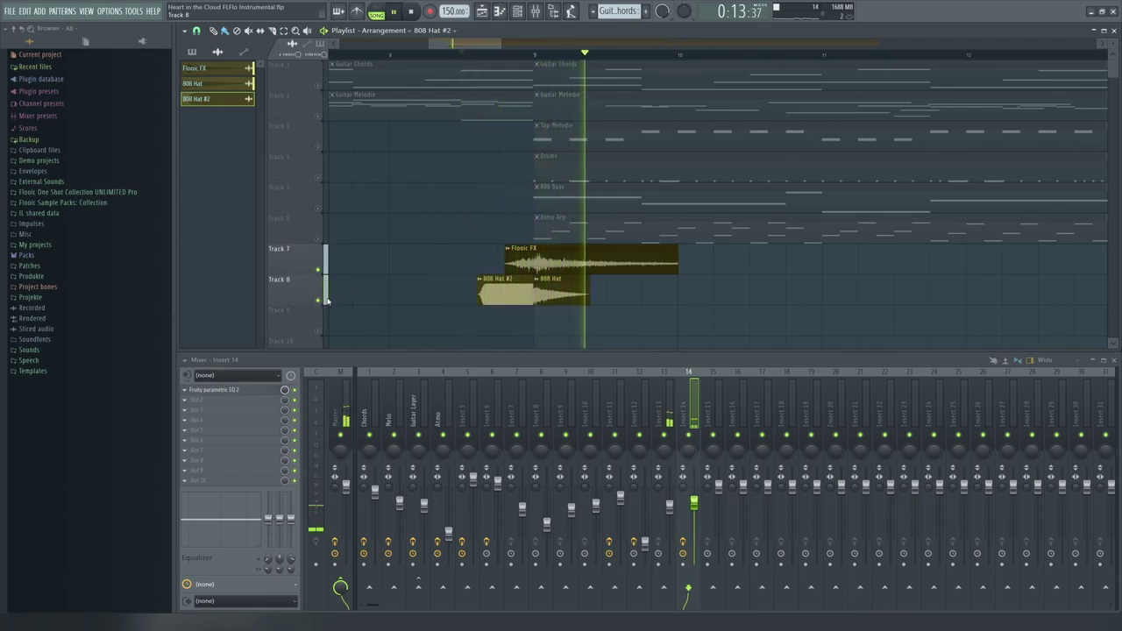
pyautogui.scroll(-5, 359, 295)
pyautogui.press('space')
pyautogui.scroll(5, 308, 274)
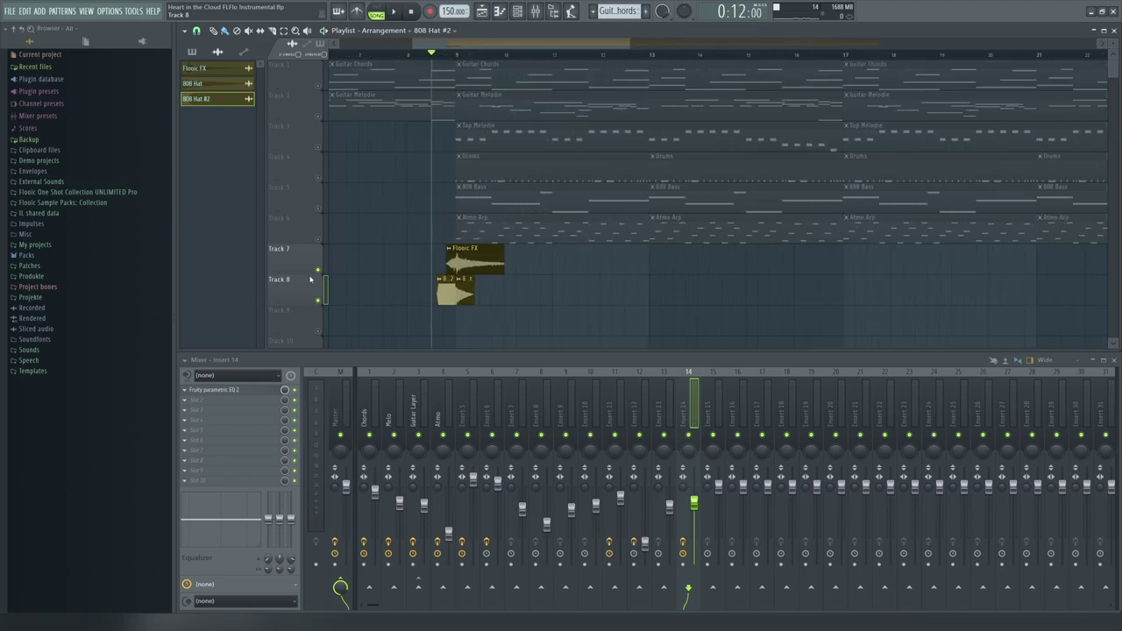
# - Leave only the Drums and 808 Bass tracks unmuted and set the playback start to bar 9
pyautogui.rightClick(320, 208)
pyautogui.click(317, 178)
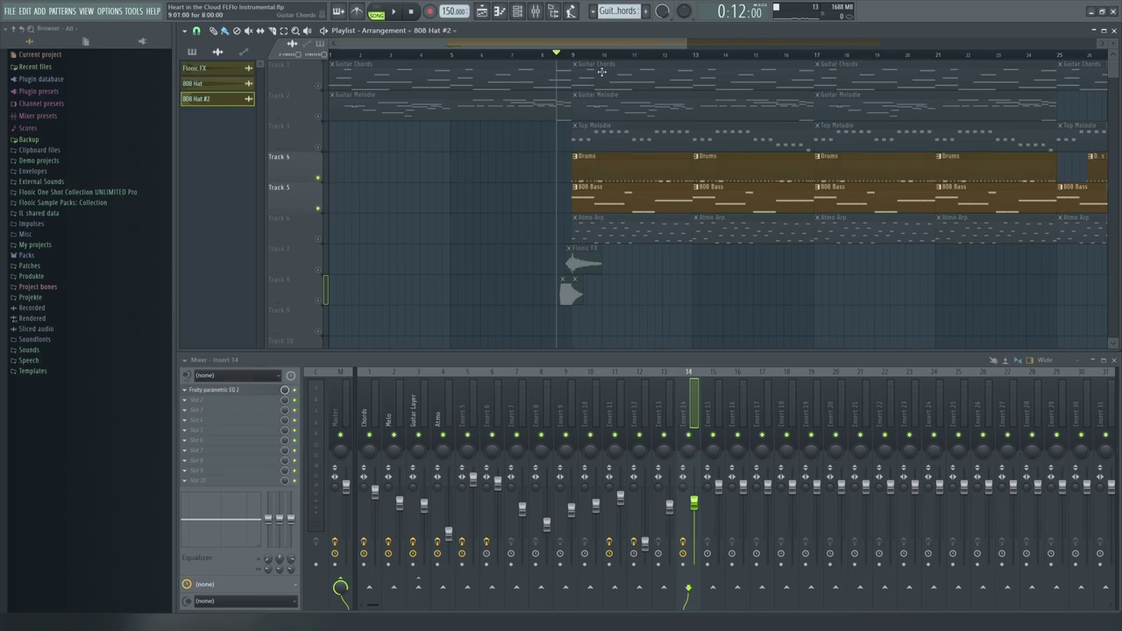
pyautogui.click(576, 57)
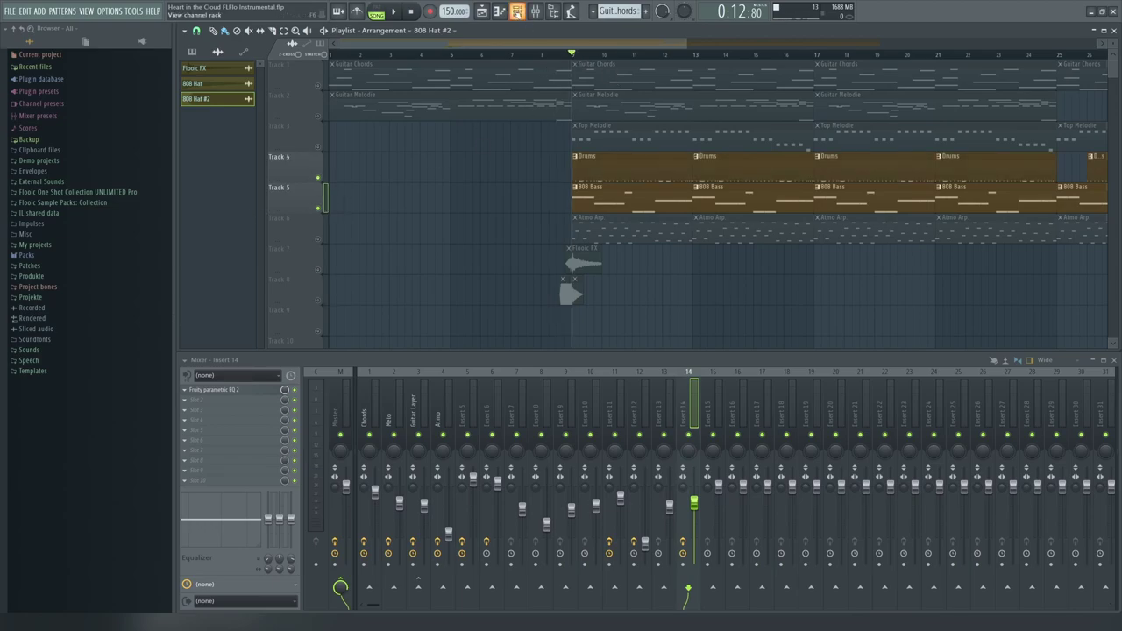
# - Select the Drums pattern, show it in the channel rack and widen the rack to reveal all its steps
pyautogui.click(517, 11)
pyautogui.moveTo(826, 108); pyautogui.dragTo(544, 108)
pyautogui.click(193, 51)
pyautogui.click(210, 119)
pyautogui.click(517, 11)
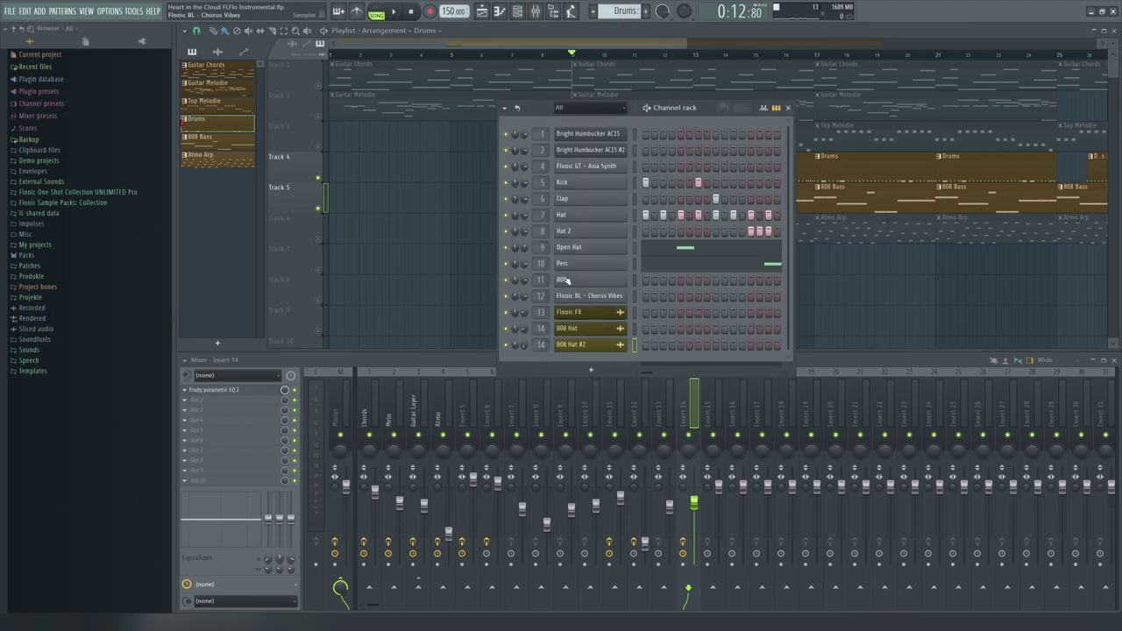
pyautogui.moveTo(543, 112); pyautogui.dragTo(338, 123)
pyautogui.moveTo(585, 184); pyautogui.dragTo(1002, 184)
pyautogui.moveTo(827, 126); pyautogui.dragTo(861, 203)
# - Switch to pattern mode, play the Drums pattern, move the channel rack above the mixer and stop
pyautogui.click(376, 13)
pyautogui.press('space')
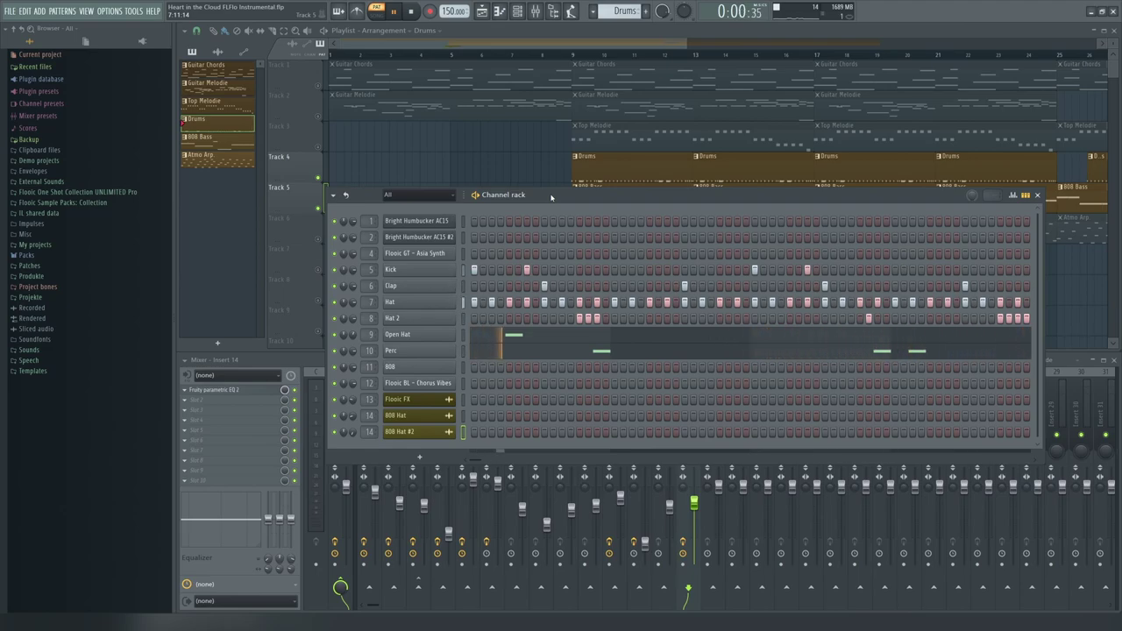
pyautogui.moveTo(551, 198); pyautogui.dragTo(544, 63)
pyautogui.press('space')
# - Open Flooic Studio Verb on Insert 6, examine its settings while the Drums pattern plays, and close it
pyautogui.click(484, 403)
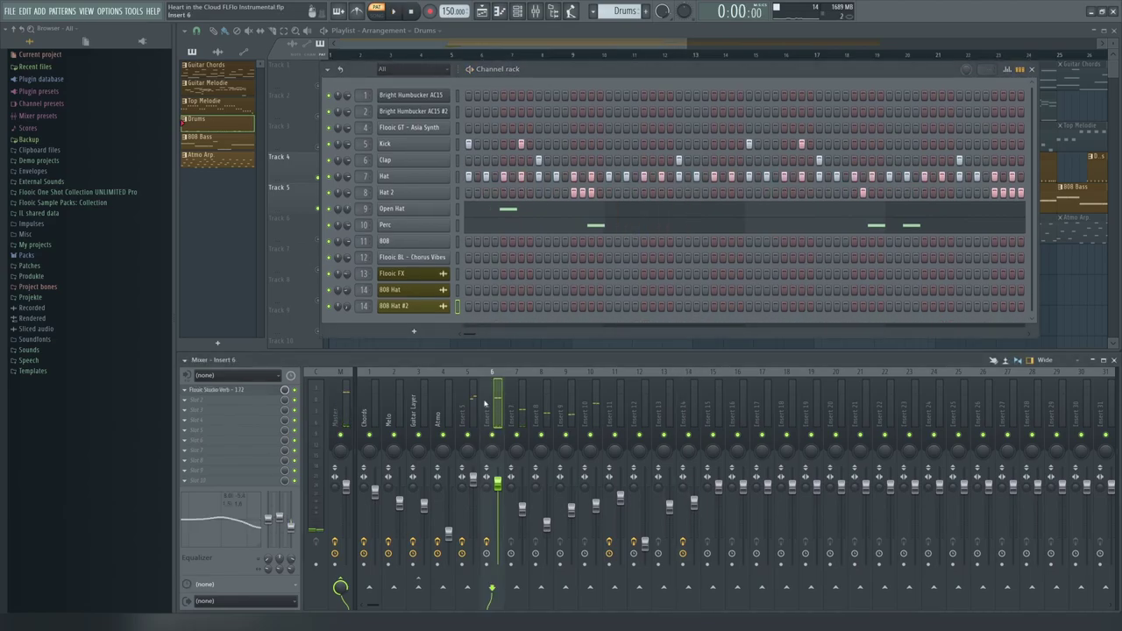
pyautogui.click(237, 392)
pyautogui.moveTo(430, 158); pyautogui.dragTo(644, 329)
pyautogui.press('space')
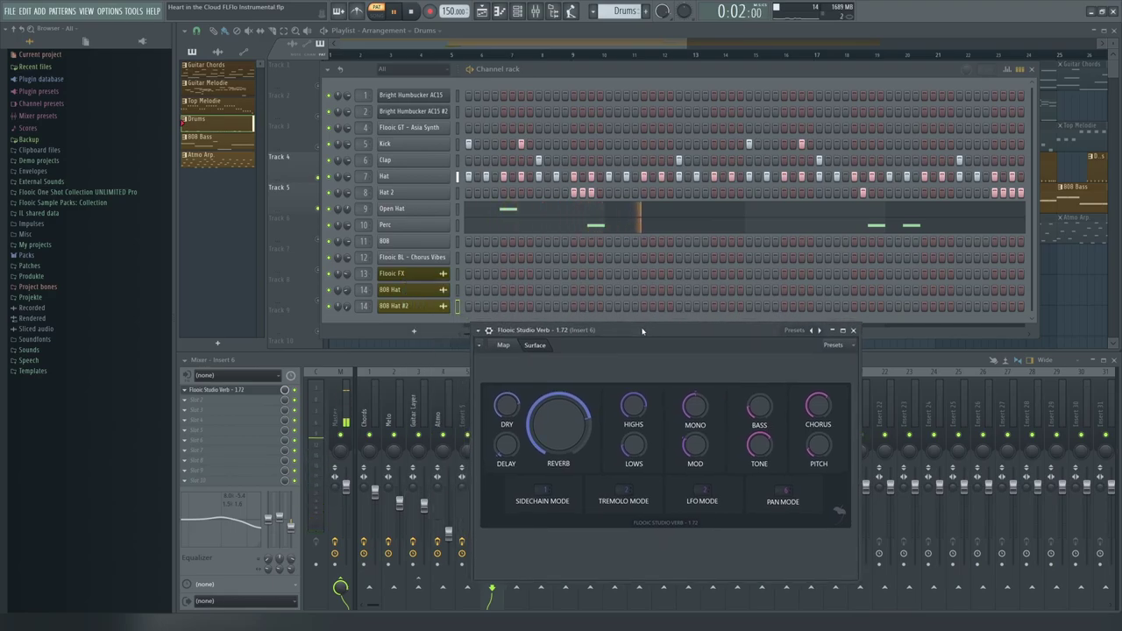
pyautogui.press('space')
pyautogui.moveTo(659, 330); pyautogui.dragTo(656, 326)
pyautogui.press('space')
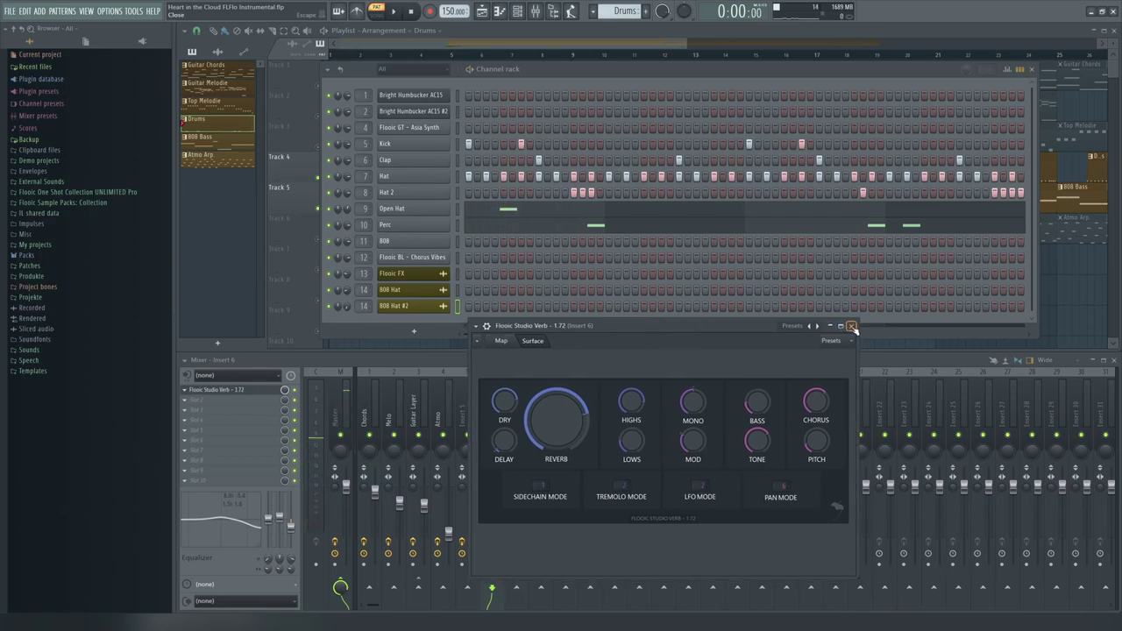
pyautogui.click(851, 326)
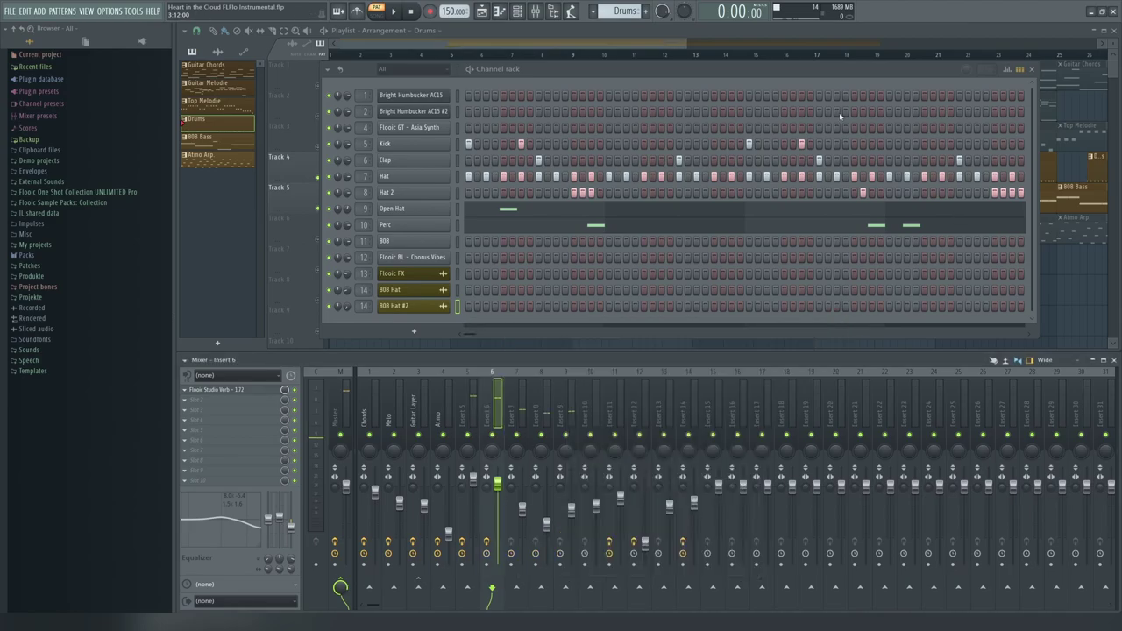
# - Reopen Flooic Studio Verb on Insert 6 to review its Pan Mode and other settings, and close it again
pyautogui.click(259, 393)
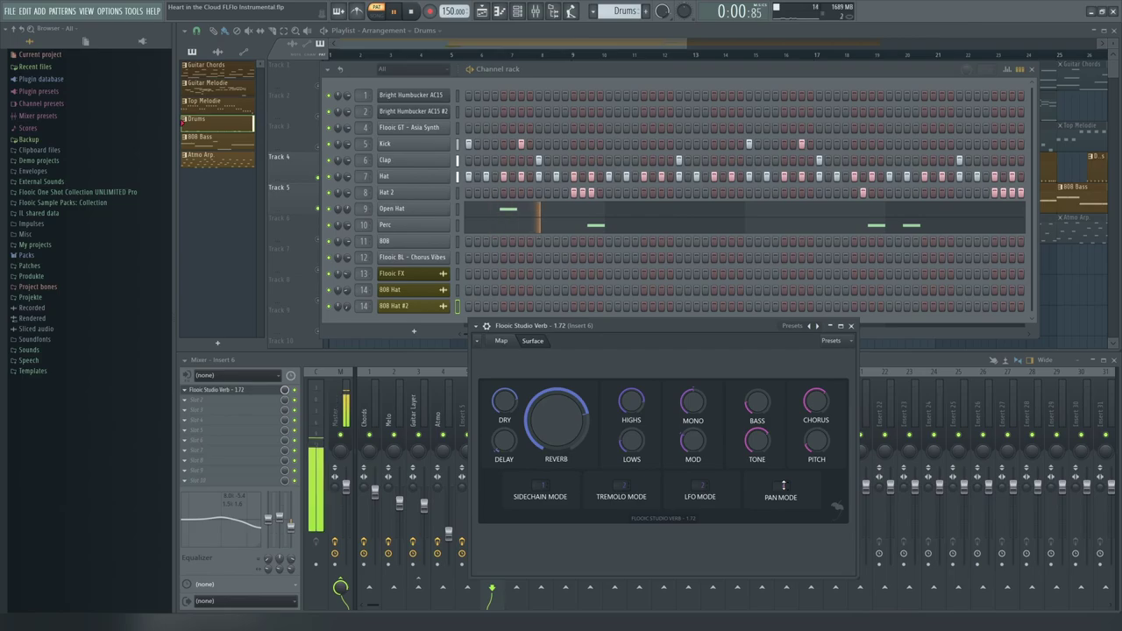
pyautogui.click(850, 326)
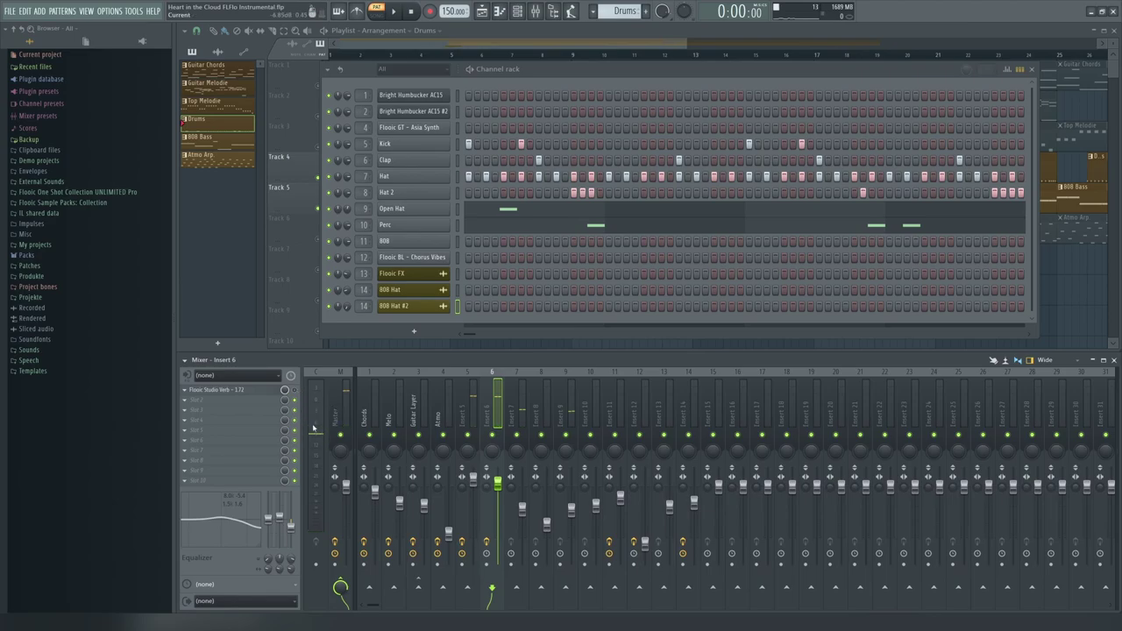
pyautogui.click(273, 392)
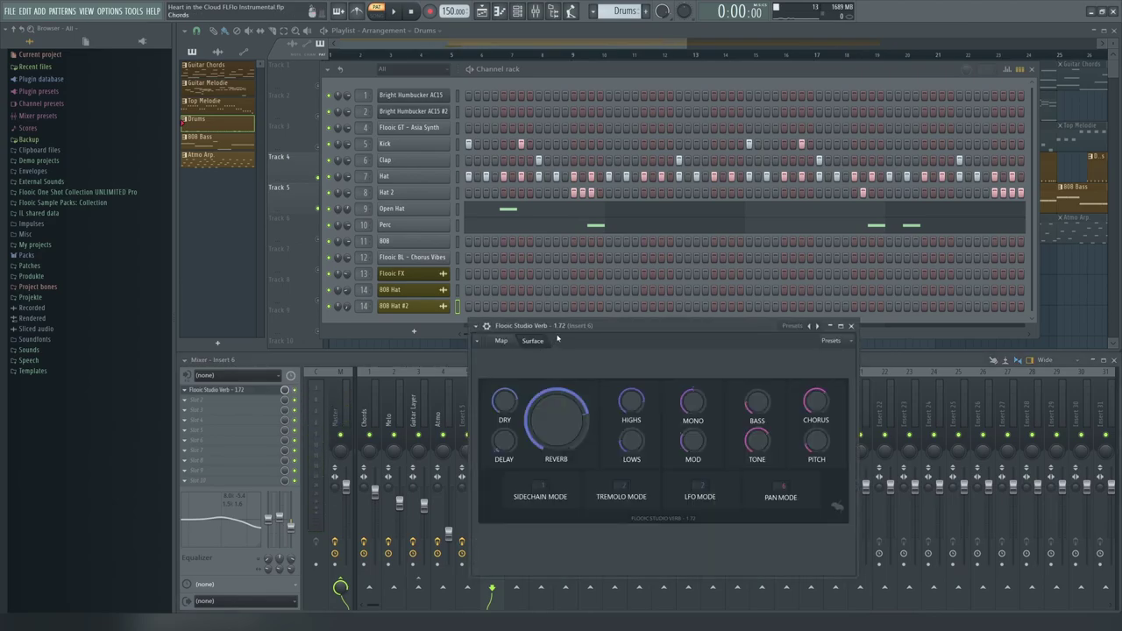
pyautogui.click(835, 324)
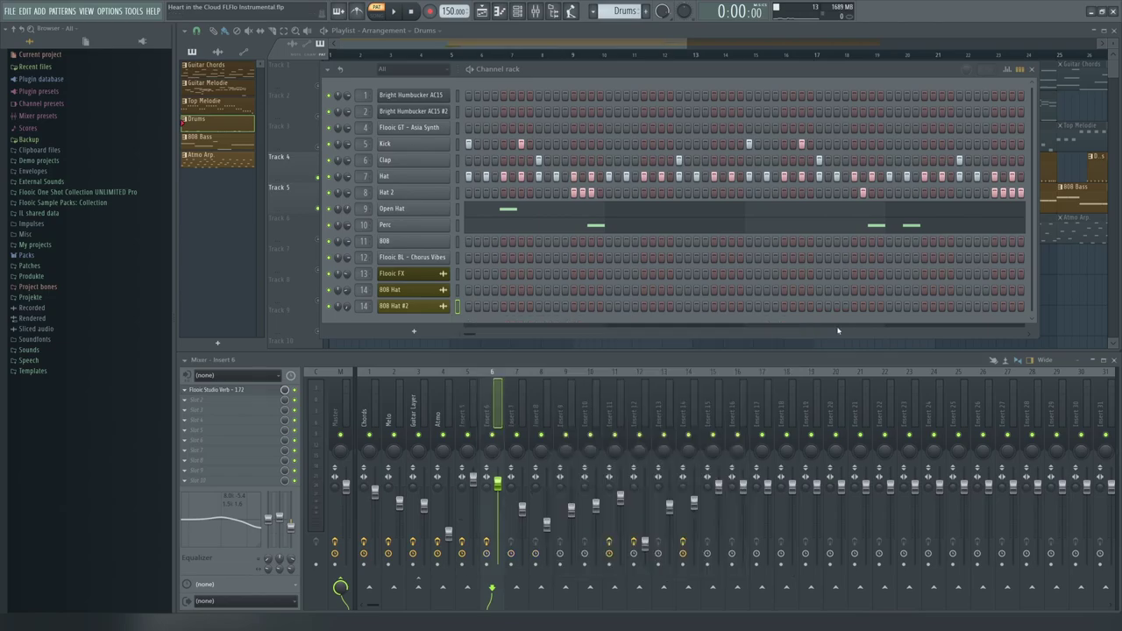
# - Close the channel rack, return to song mode, play the Drums and 808 Bass tracks from bar 9 and stop
pyautogui.click(1033, 70)
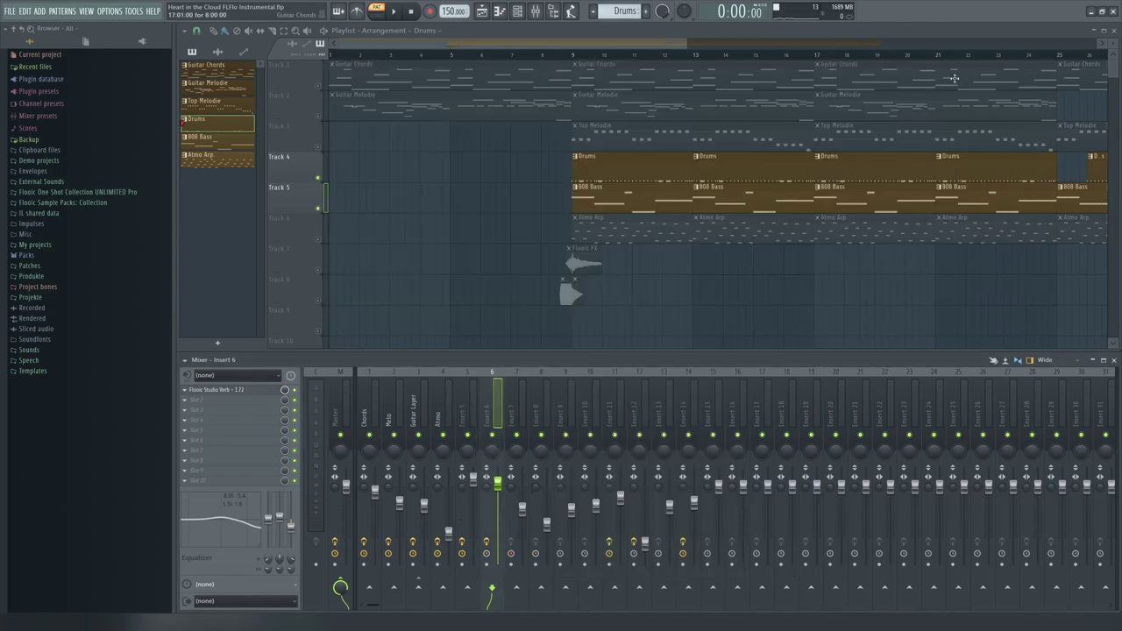
pyautogui.press('space')
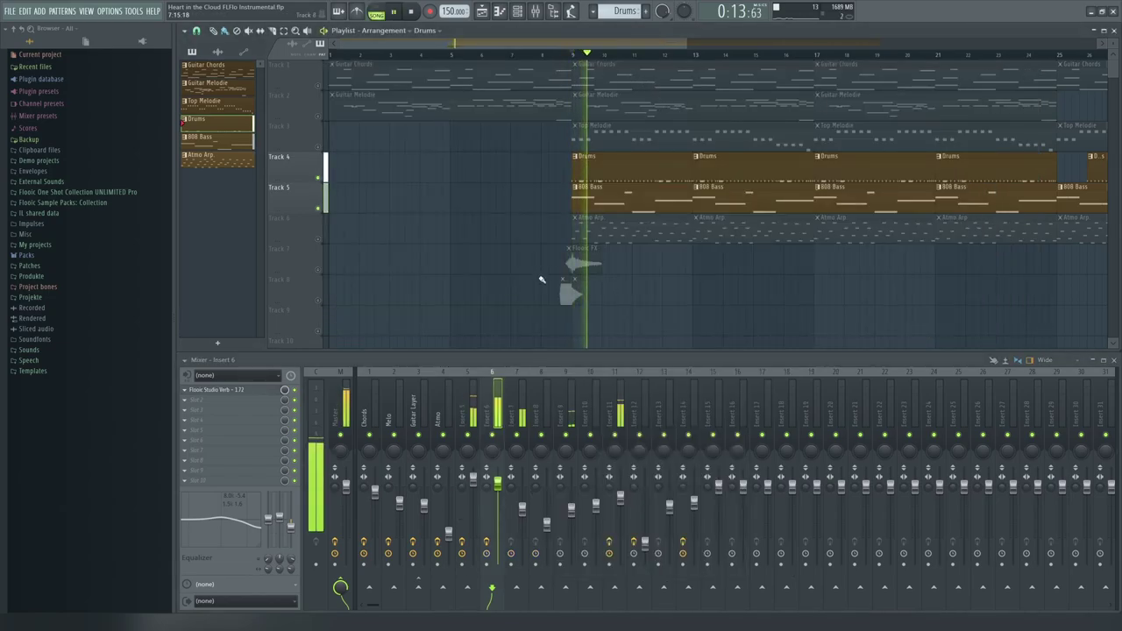
pyautogui.press('space')
pyautogui.scroll(2, 663, 278)
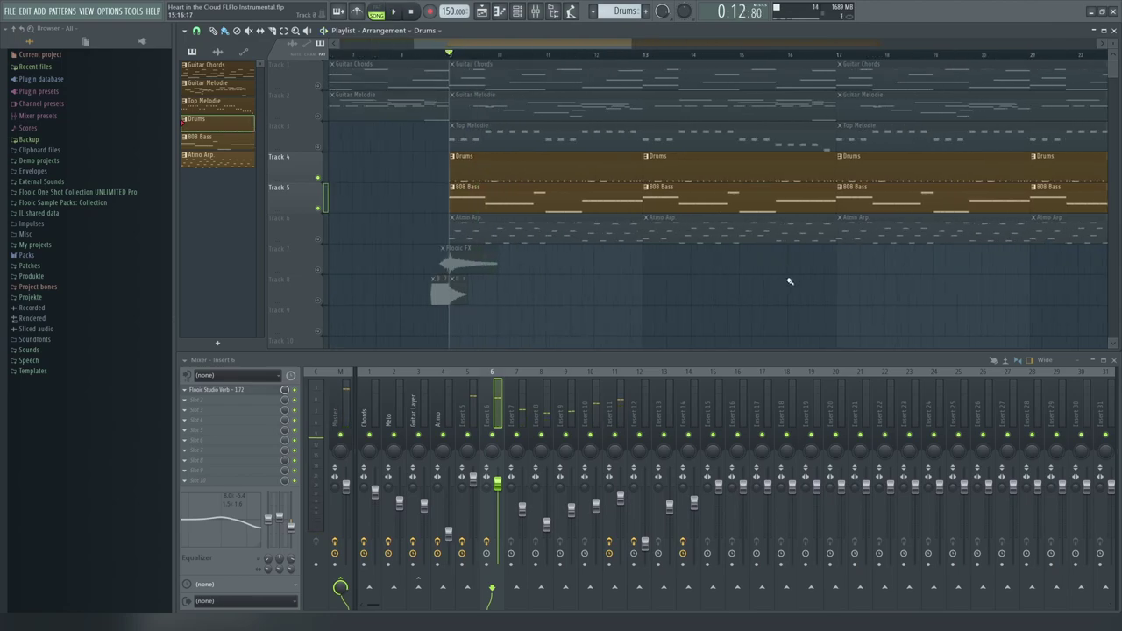
# - Mute the Drums track, play the 808 Bass track alone from bar 9 and stop
pyautogui.keyDown('ctrl'); pyautogui.click(319, 203); pyautogui.keyUp('ctrl')
pyautogui.press('space')
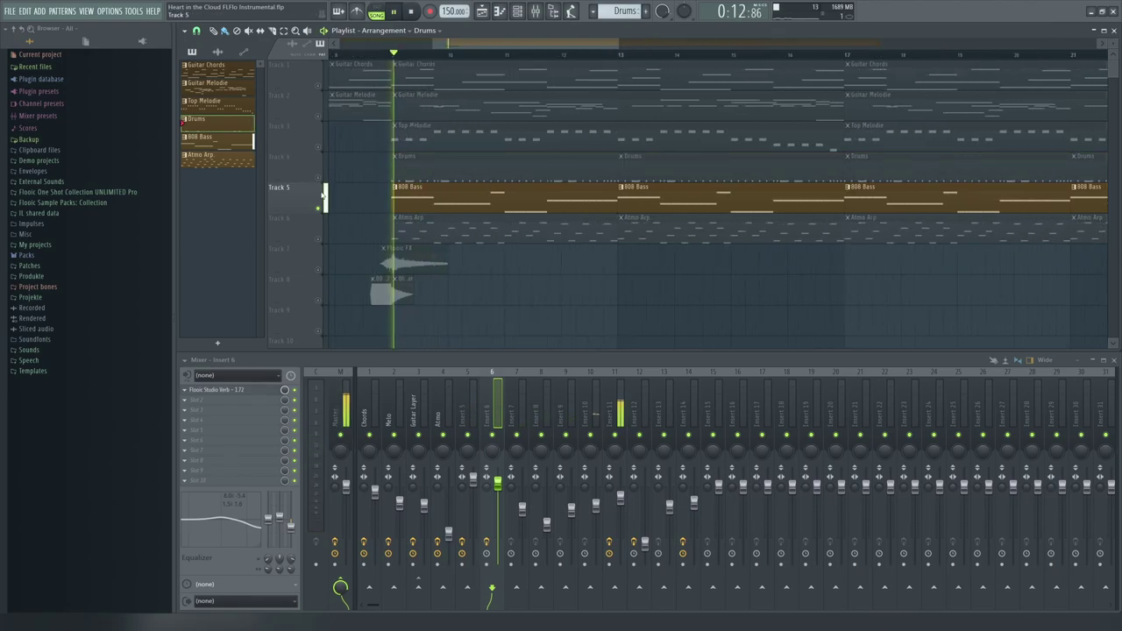
pyautogui.press('space')
# - Open the 808 Bass pattern in the piano roll, play through its notes, stop and close the piano roll
pyautogui.doubleClick(429, 201)
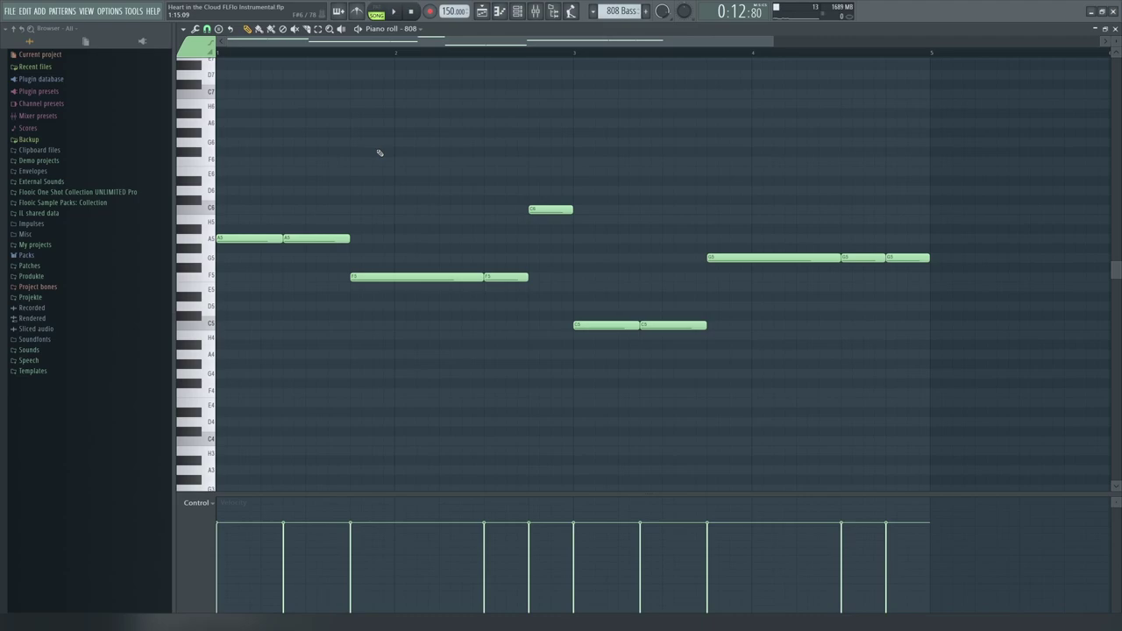
pyautogui.press('space')
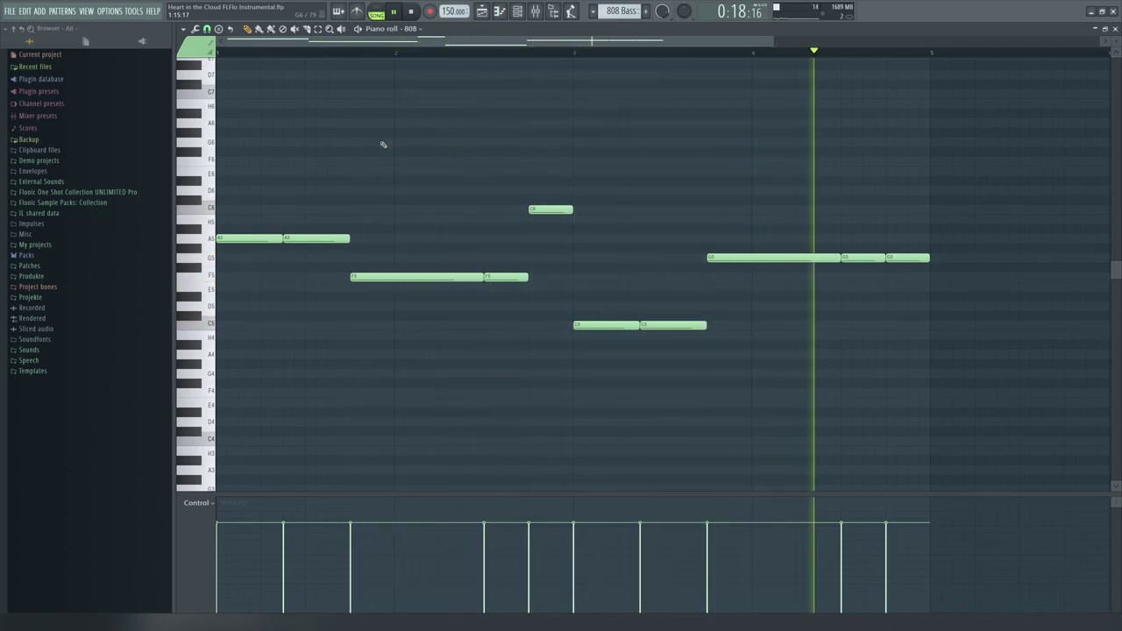
pyautogui.press('space')
pyautogui.click(1105, 29)
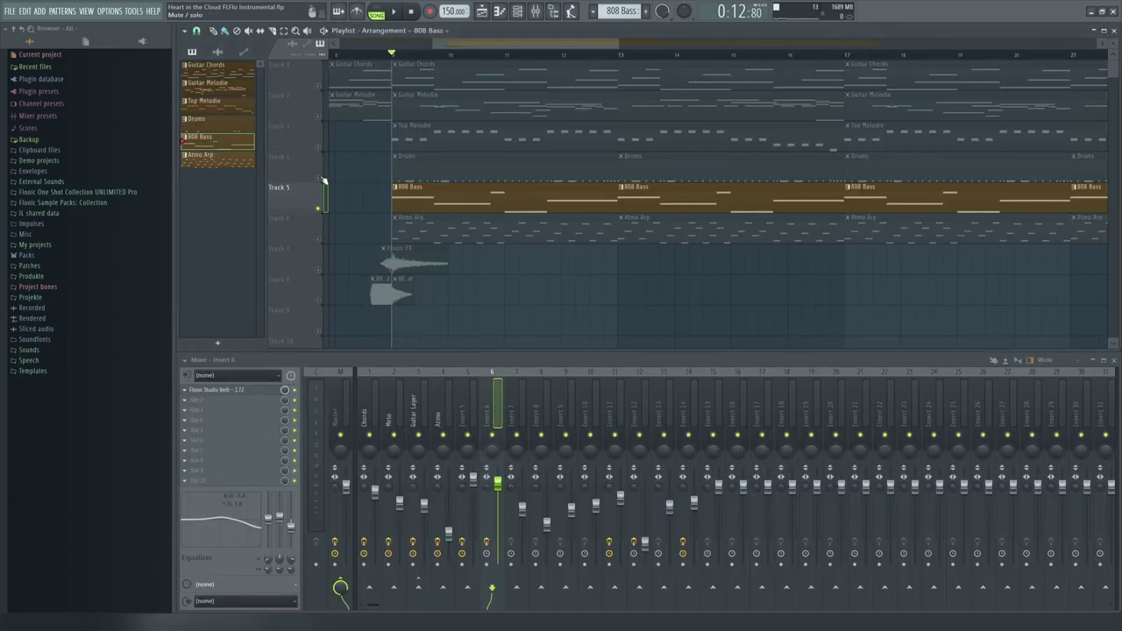
# - Unmute the Drums, Flooic FX and 808 Hat tracks, play them together with the 808 Bass and stop
pyautogui.scroll(-4, 324, 180)
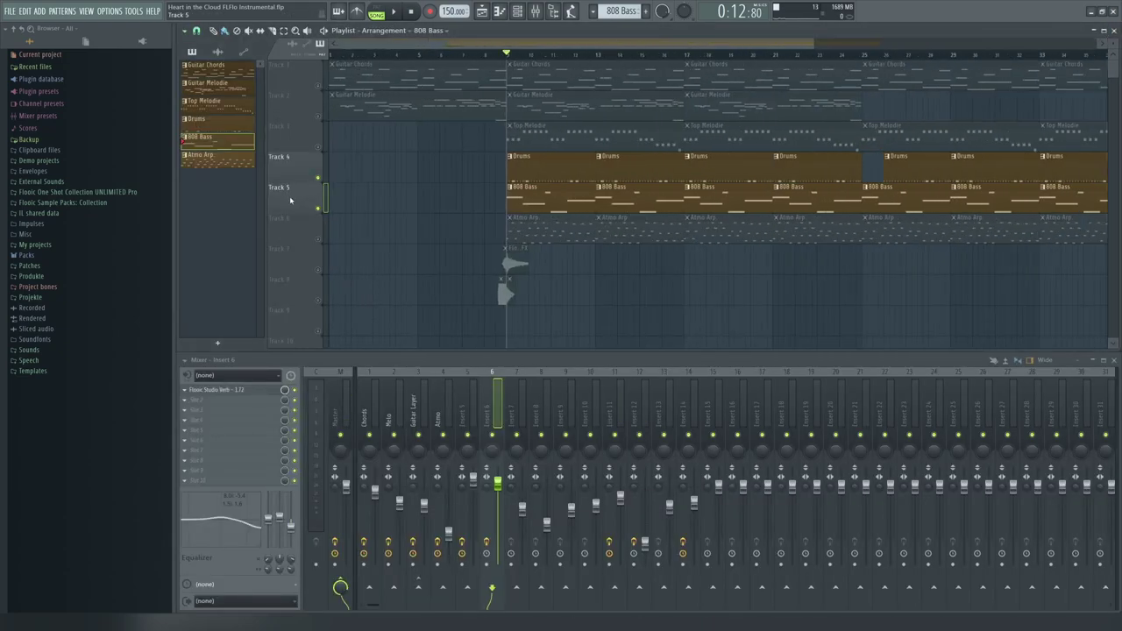
pyautogui.moveTo(318, 269); pyautogui.dragTo(318, 300)
pyautogui.press('space')
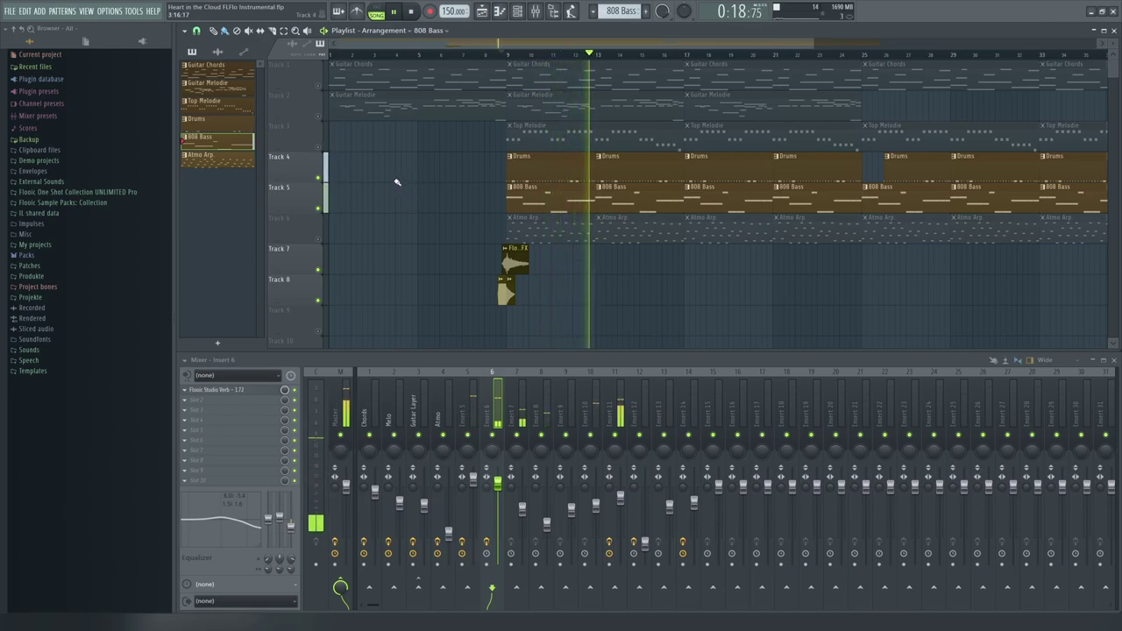
pyautogui.press('space')
# - Unmute all playlist tracks, play the full arrangement from the middle of bar 8 and stop
pyautogui.keyDown('ctrl'); pyautogui.click(317, 208); pyautogui.keyUp('ctrl')
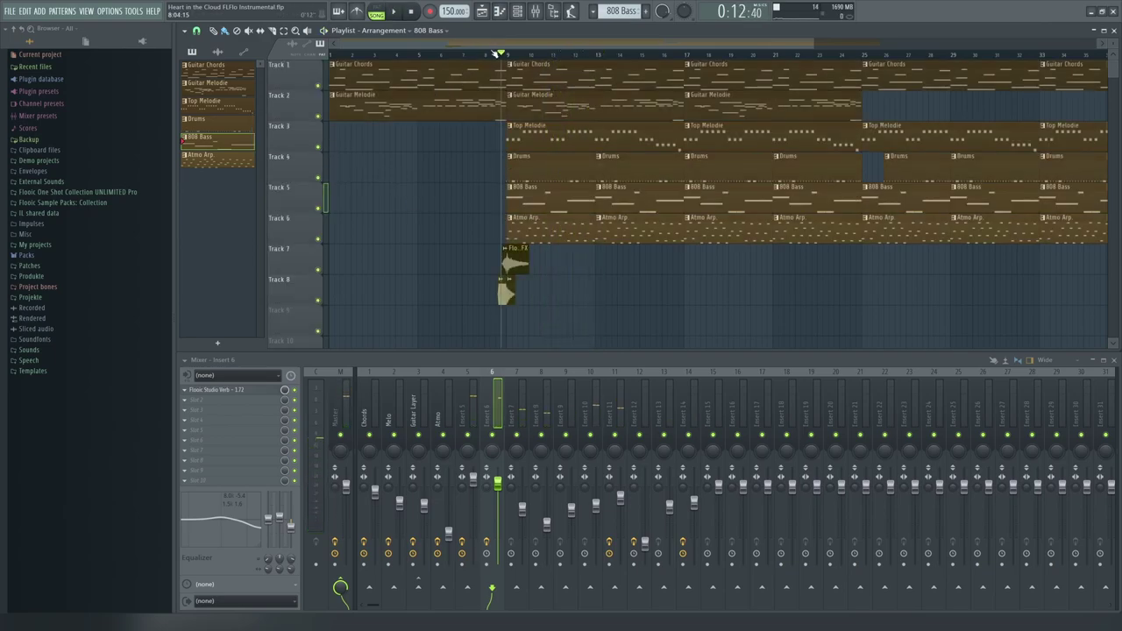
pyautogui.press('space')
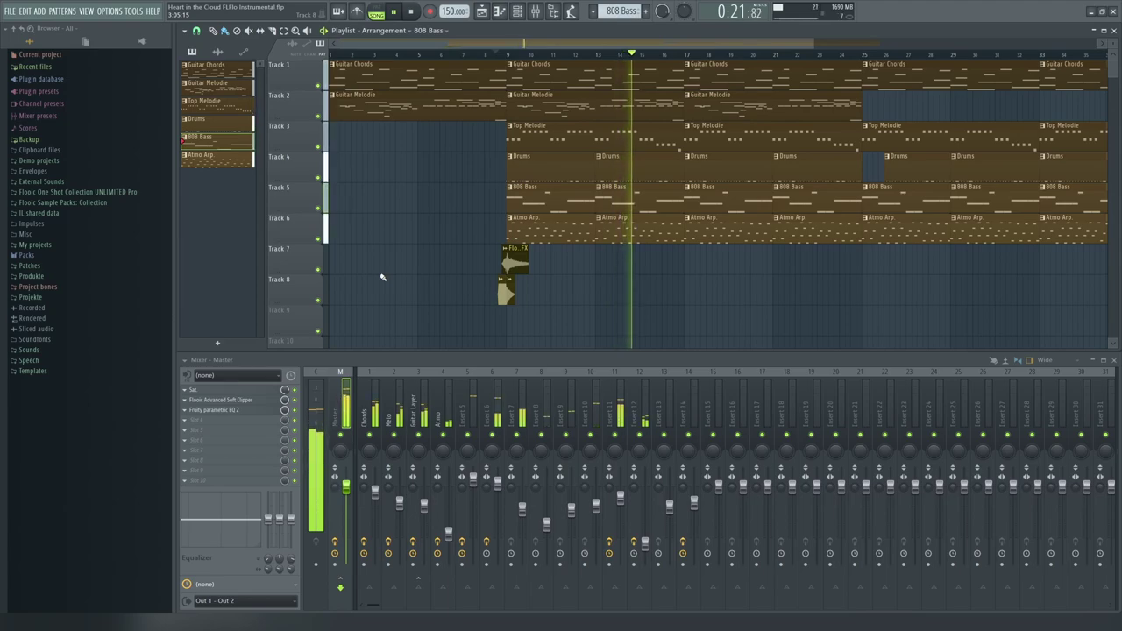
pyautogui.press('space')
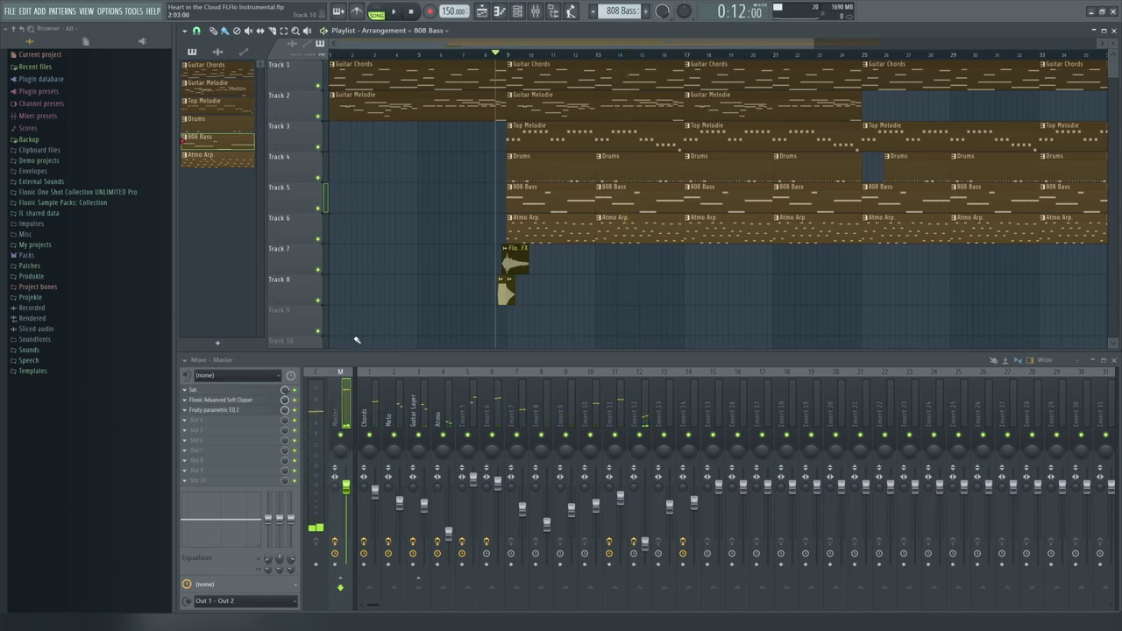
# - Open the Sat. saturation plugin on the Master channel, examine its gain, output and filter settings and close it
pyautogui.click(201, 389)
pyautogui.moveTo(418, 146); pyautogui.dragTo(456, 229)
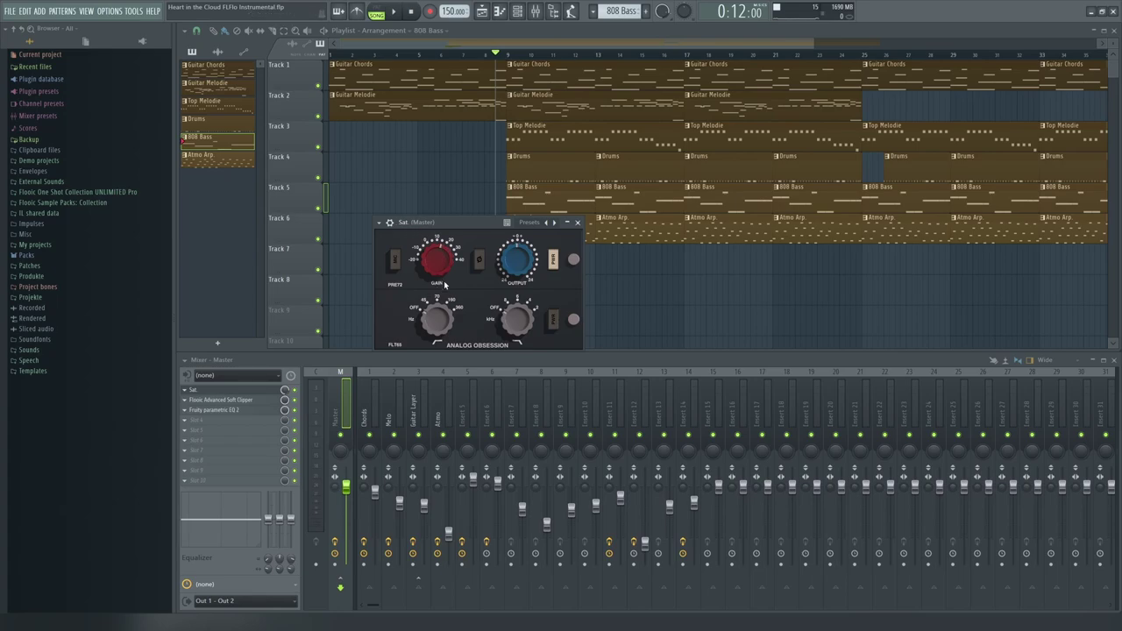
pyautogui.click(469, 347)
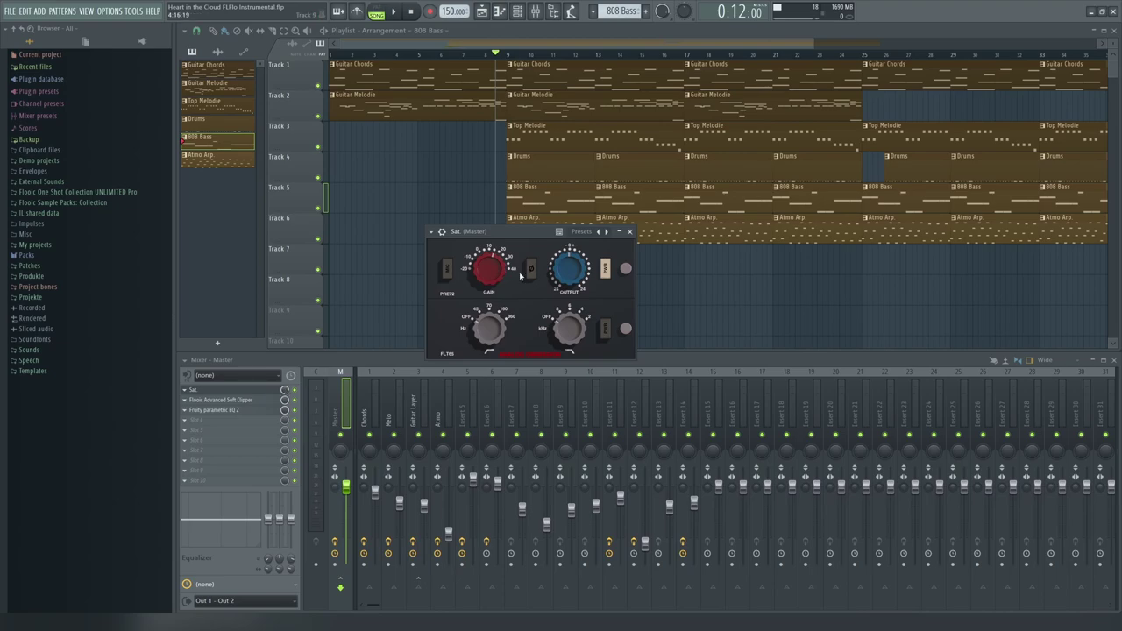
pyautogui.moveTo(521, 235); pyautogui.dragTo(524, 232)
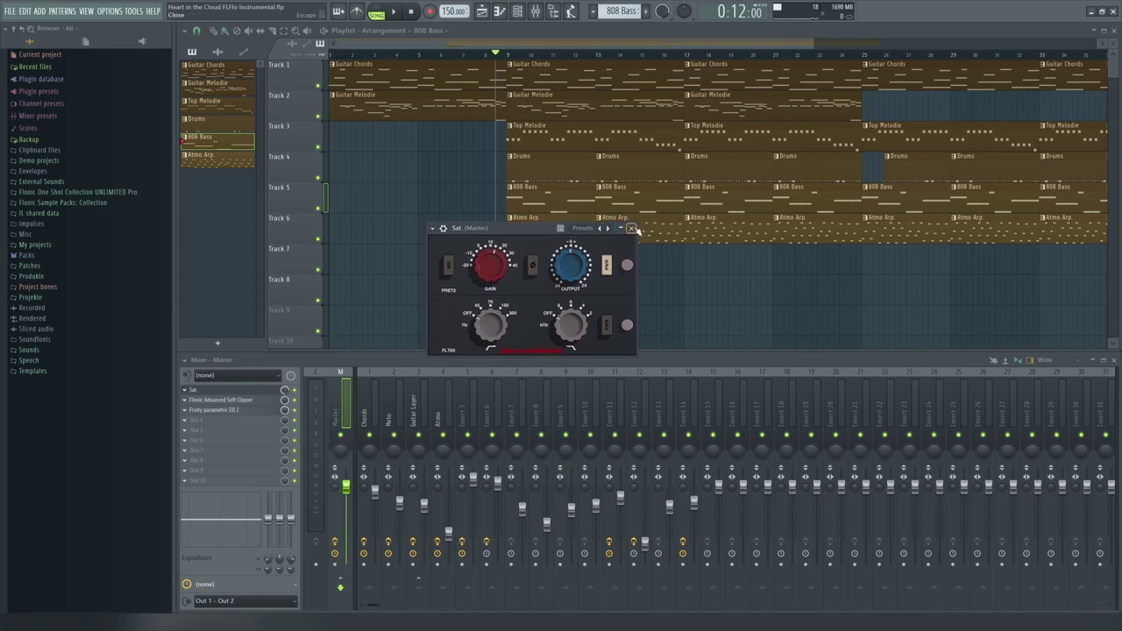
pyautogui.click(632, 229)
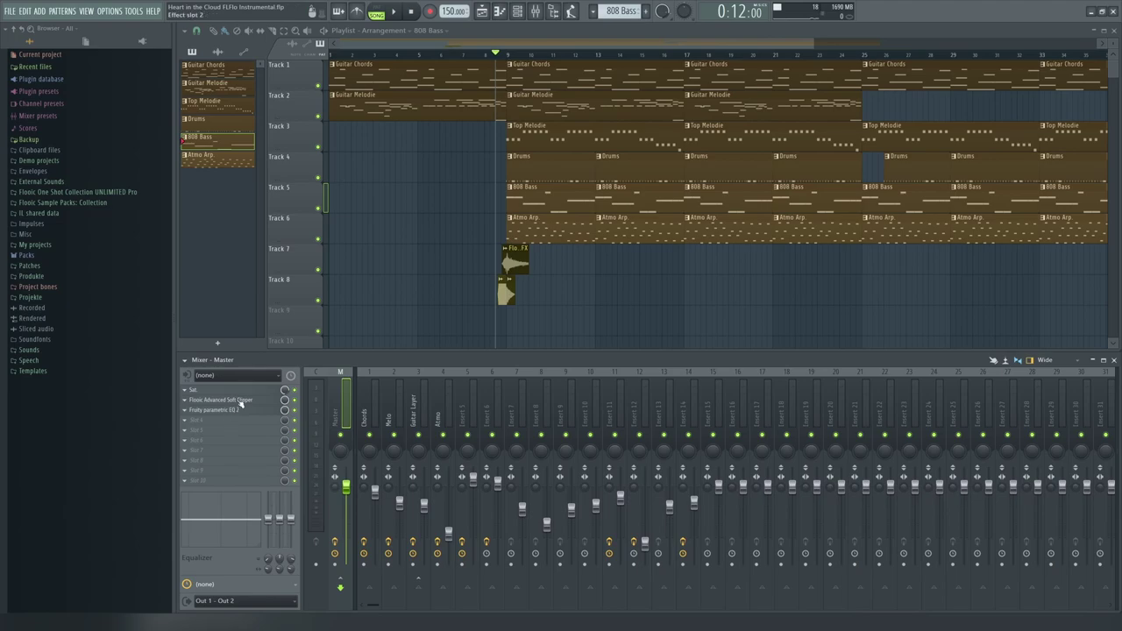
# - Open Flooic Advanced Soft Clipper on the Master channel, play the arrangement through it, stop, review its controls and close it
pyautogui.click(241, 403)
pyautogui.moveTo(435, 234); pyautogui.dragTo(556, 257)
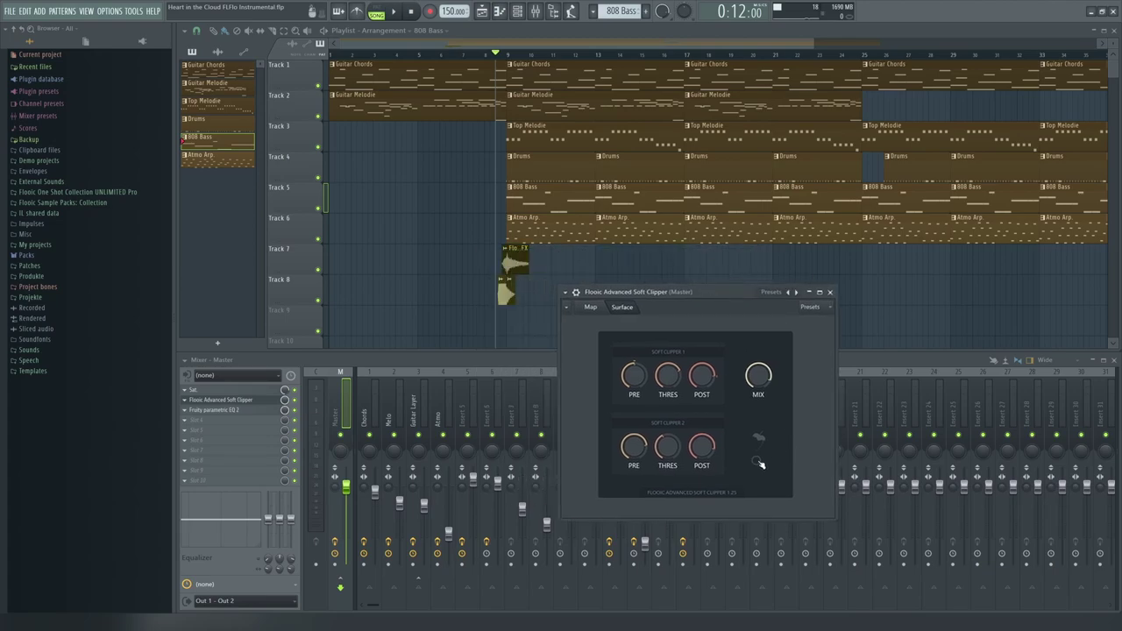
pyautogui.press('space')
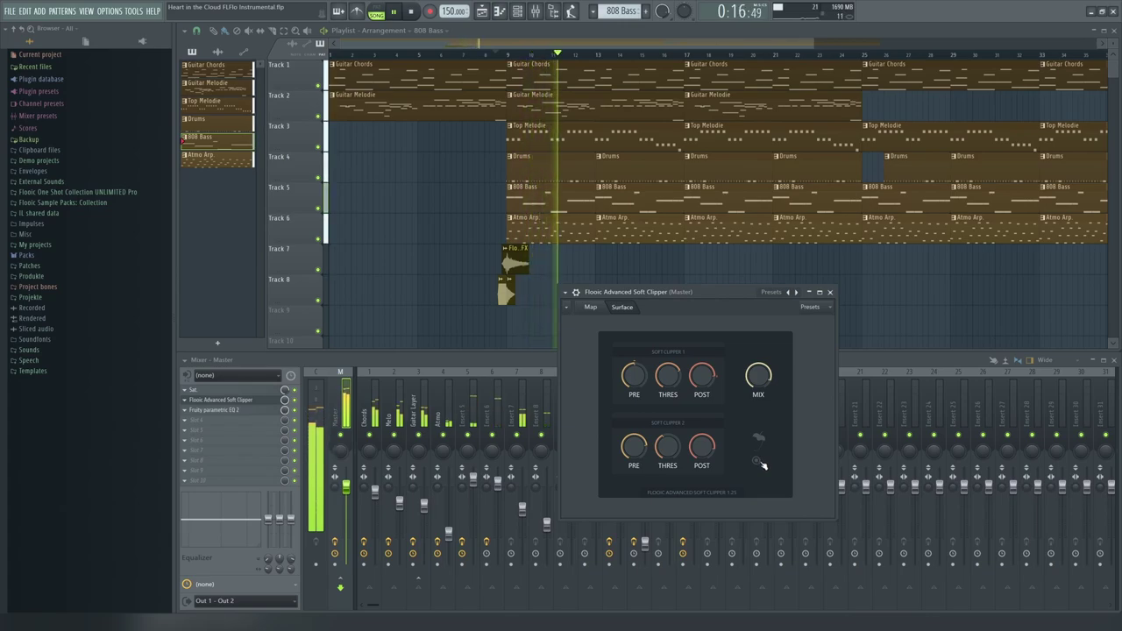
pyautogui.press('space')
pyautogui.moveTo(722, 292); pyautogui.dragTo(725, 285)
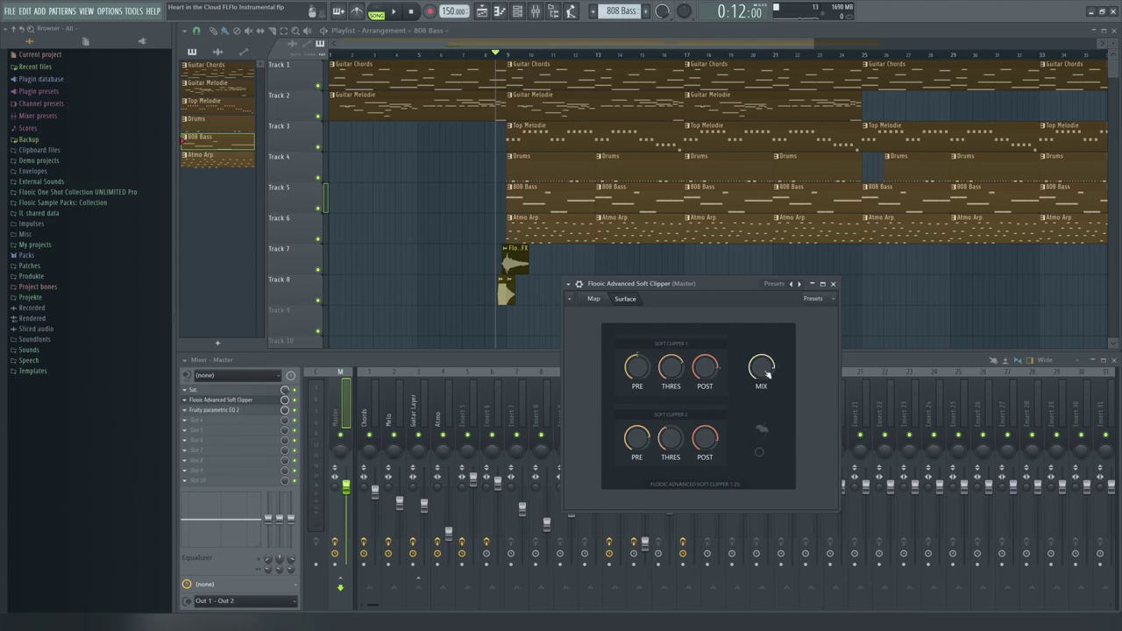
pyautogui.moveTo(693, 295); pyautogui.dragTo(764, 286)
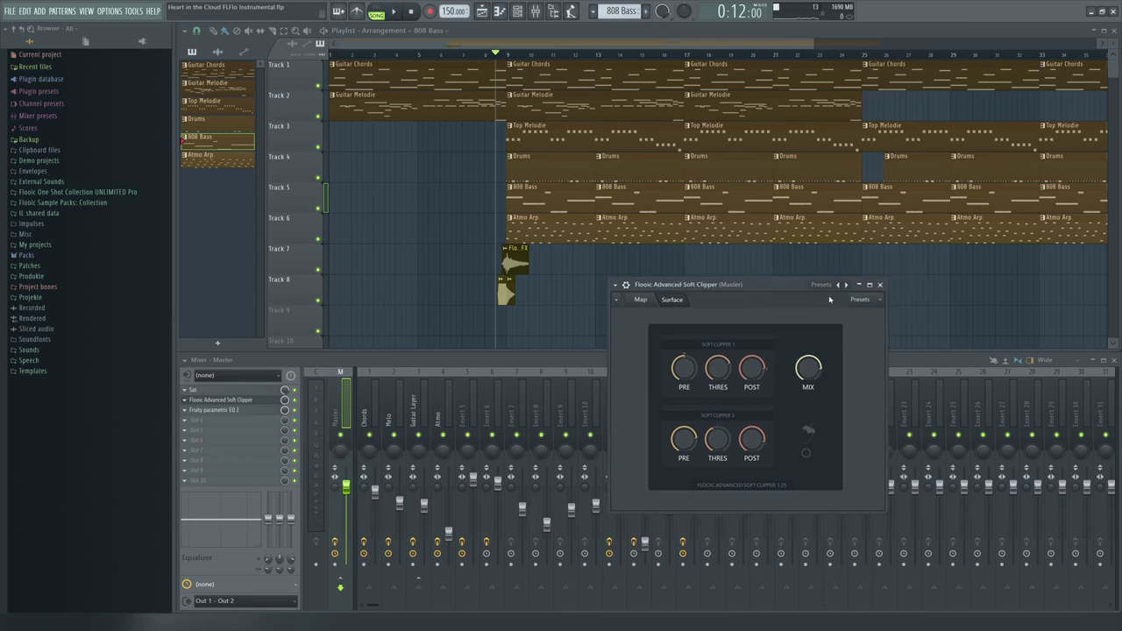
pyautogui.click(880, 285)
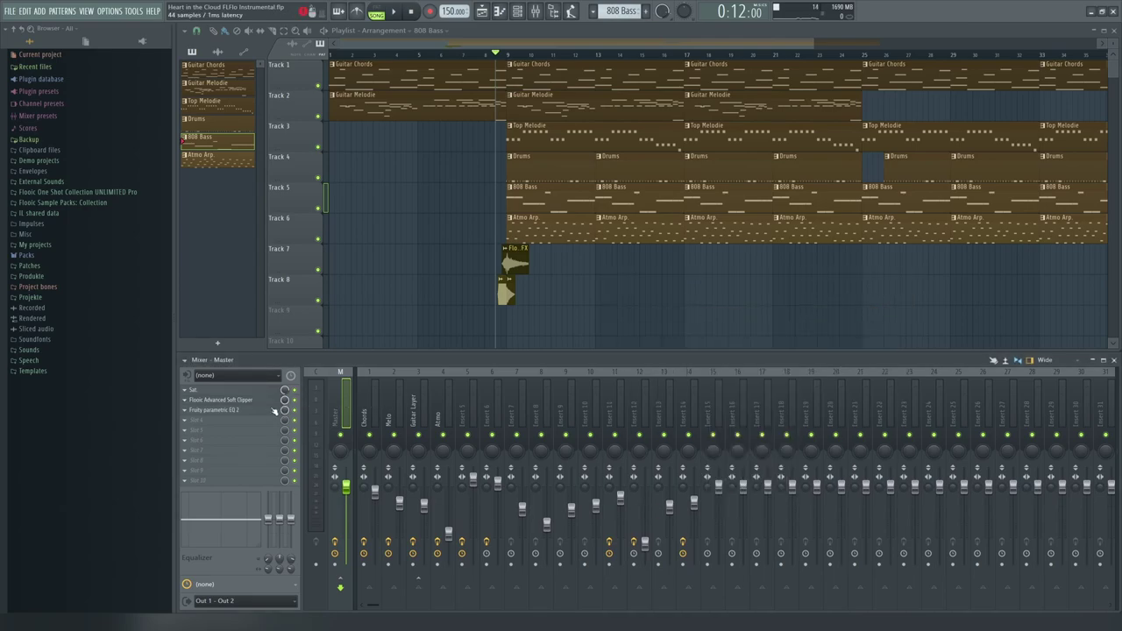
# - Open Fruity parametric EQ 2 on the Master channel, examine its equalizer curve and close it
pyautogui.click(215, 409)
pyautogui.moveTo(420, 113); pyautogui.dragTo(811, 268)
pyautogui.click(948, 272)
# - Show the whole arrangement in the playlist with the playback position at its start and select Track 1
pyautogui.scroll(-3, 411, 278)
pyautogui.press('space')
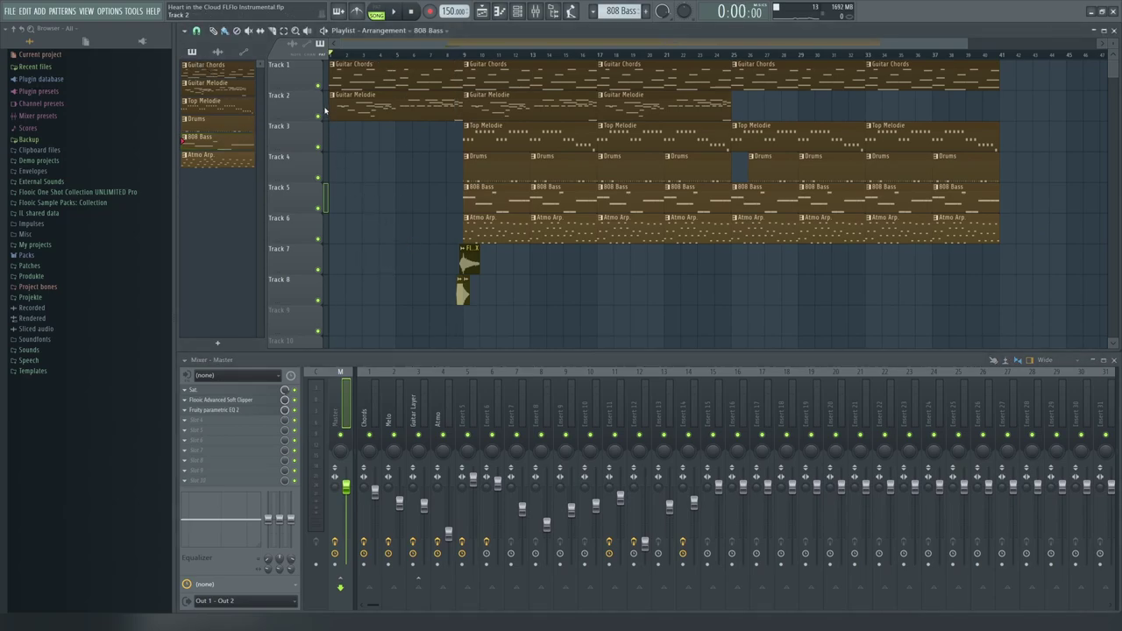
pyautogui.click(327, 85)
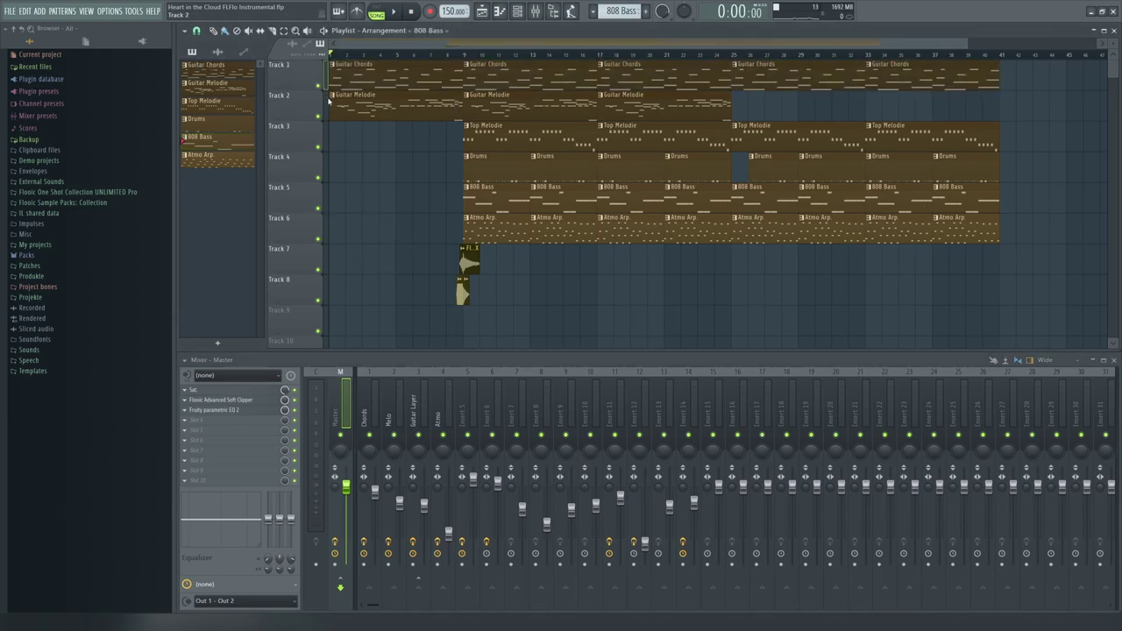